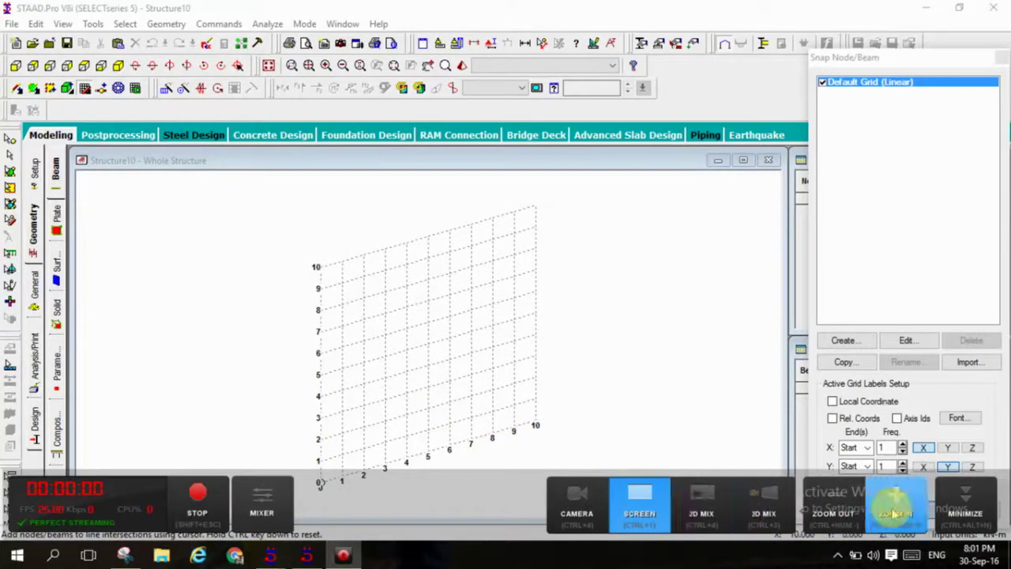
- Dismiss the Procaster bar and lay the 10 × 10, 1 m snap grid in the X-Z plane
{"action": "left_click", "coordinate": [980, 513]}
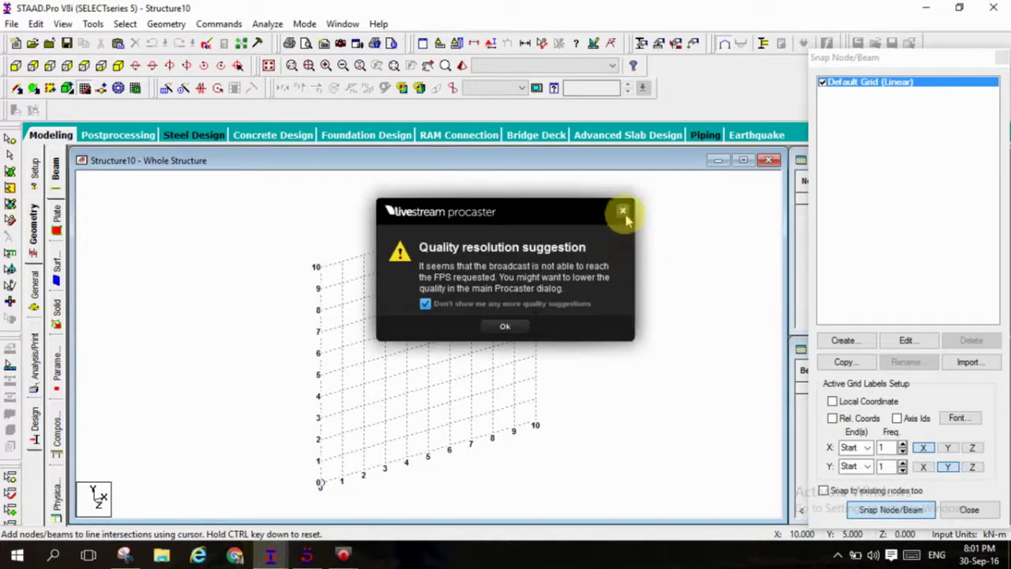
{"action": "left_click", "coordinate": [623, 213]}
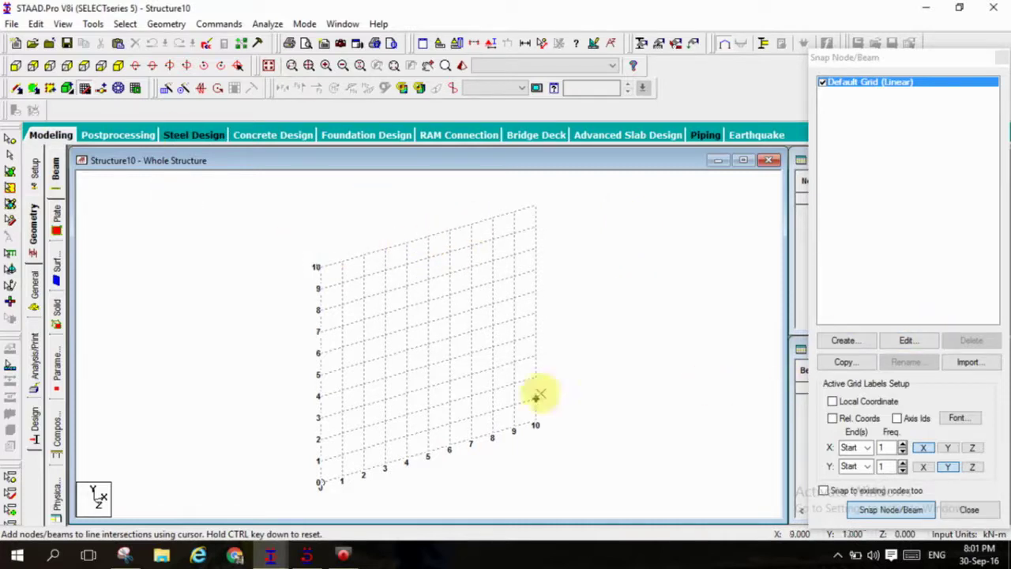
{"action": "left_click", "coordinate": [907, 341]}
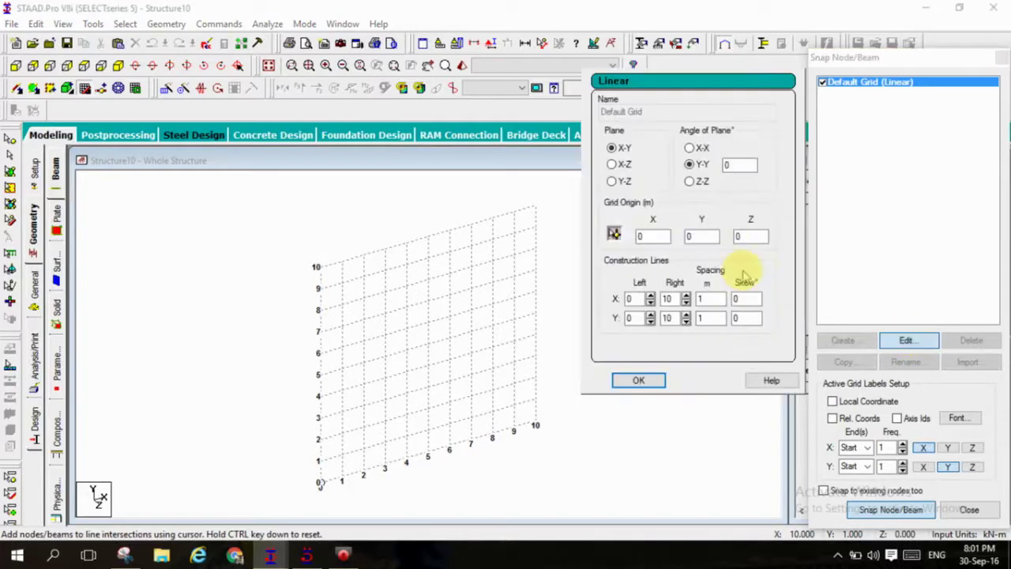
{"action": "left_click", "coordinate": [620, 166]}
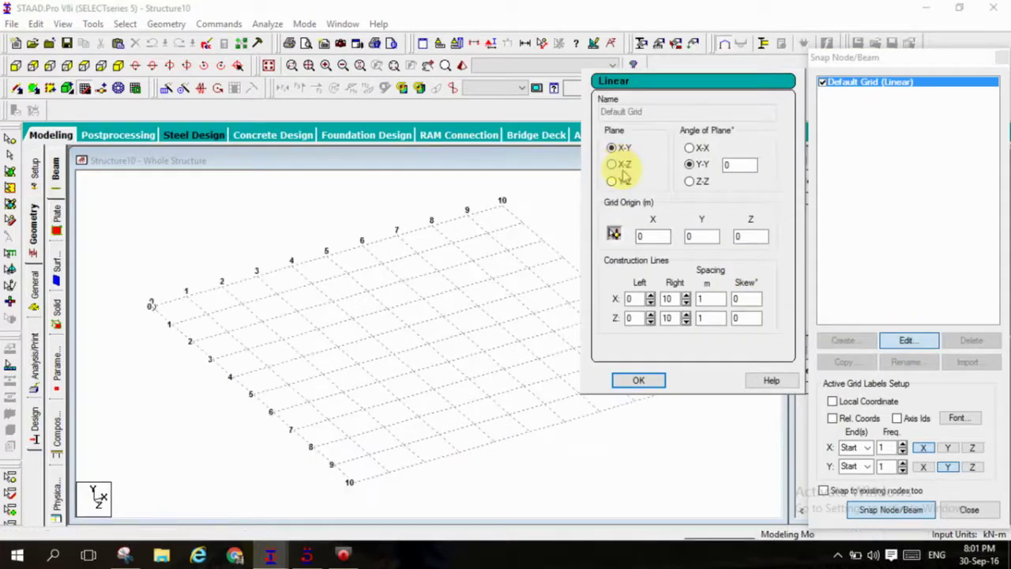
{"action": "left_click", "coordinate": [639, 381]}
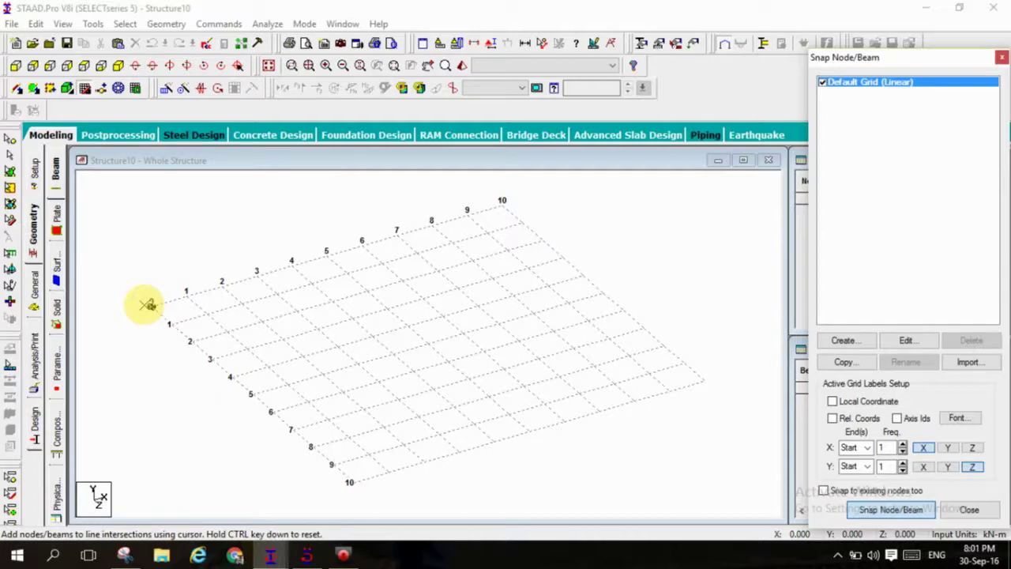
- Draw beams from the origin to (3,0,3) and from (3,0,0) to (0,0,3)
{"action": "left_click", "coordinate": [151, 305]}
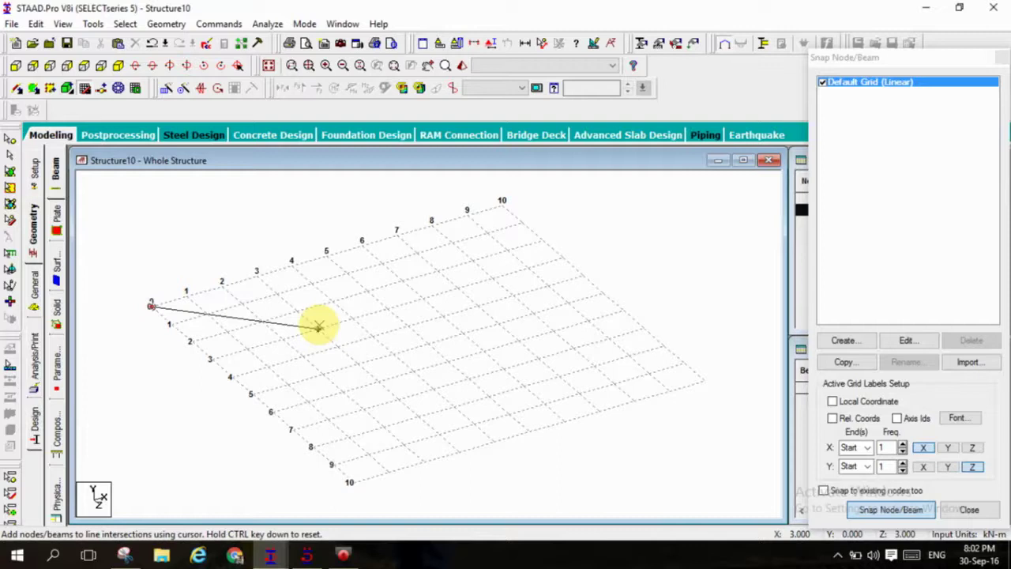
{"action": "left_click", "coordinate": [317, 327]}
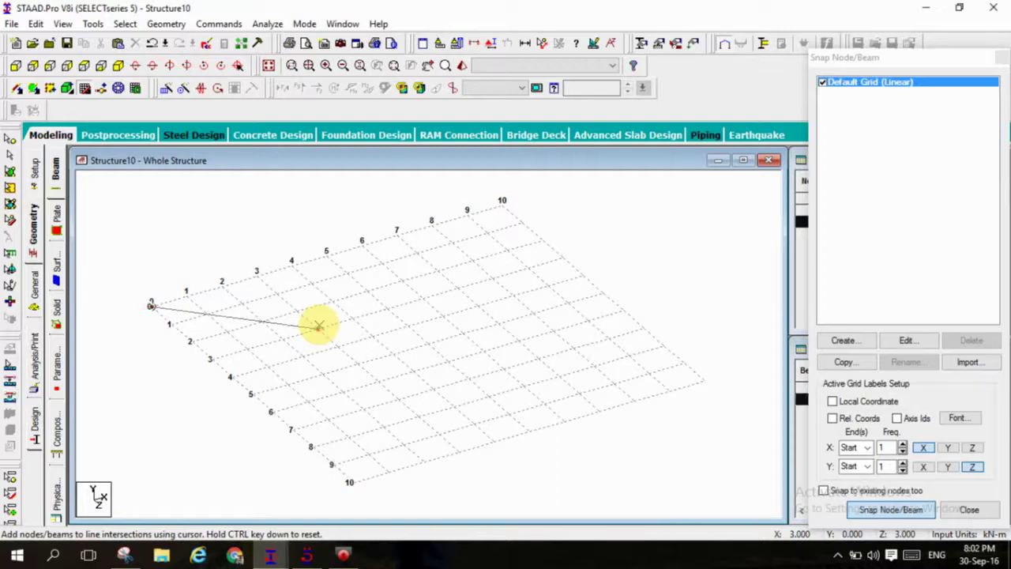
{"action": "left_click", "coordinate": [255, 275]}
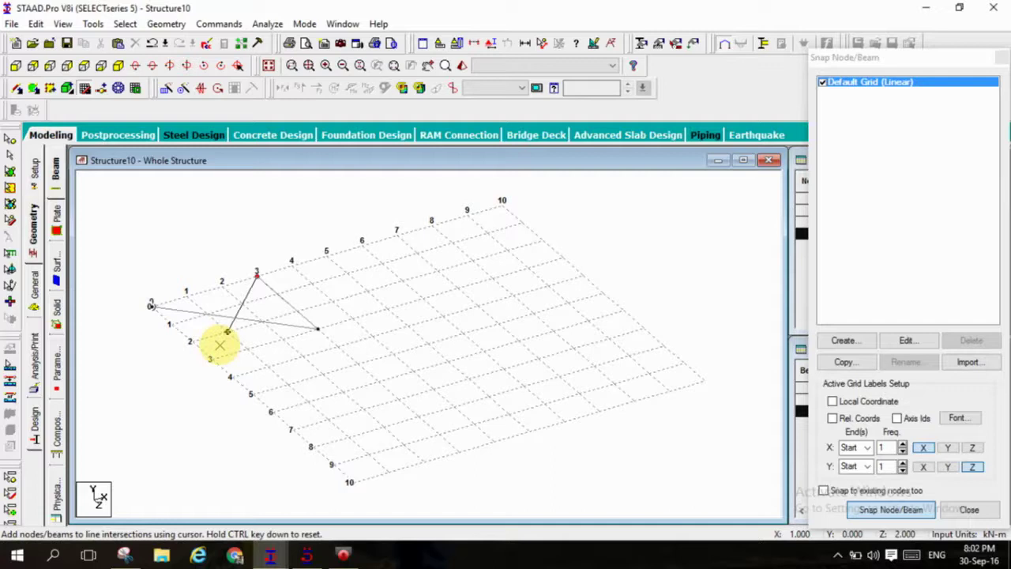
{"action": "left_click", "coordinate": [255, 274]}
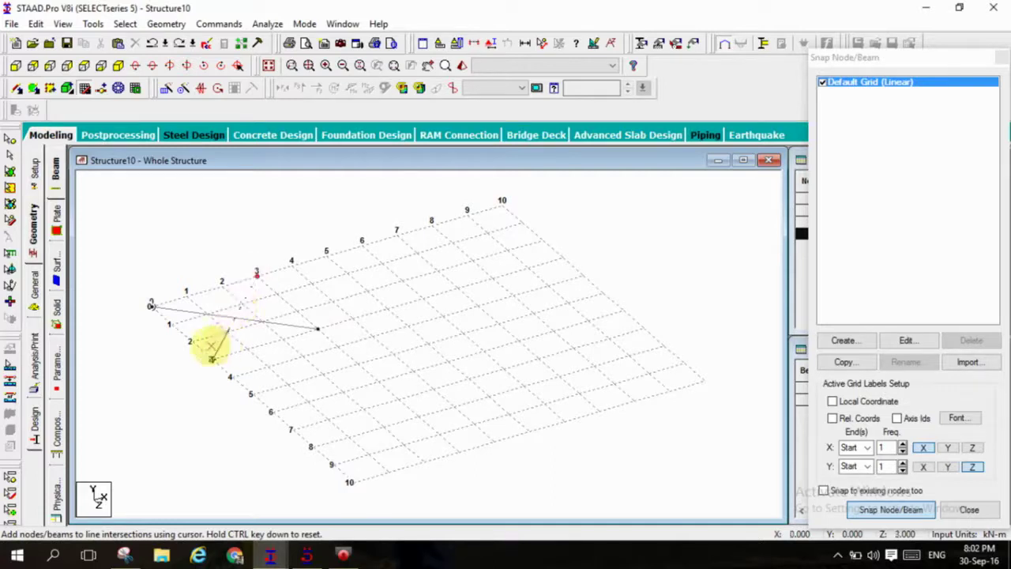
{"action": "left_click", "coordinate": [211, 359]}
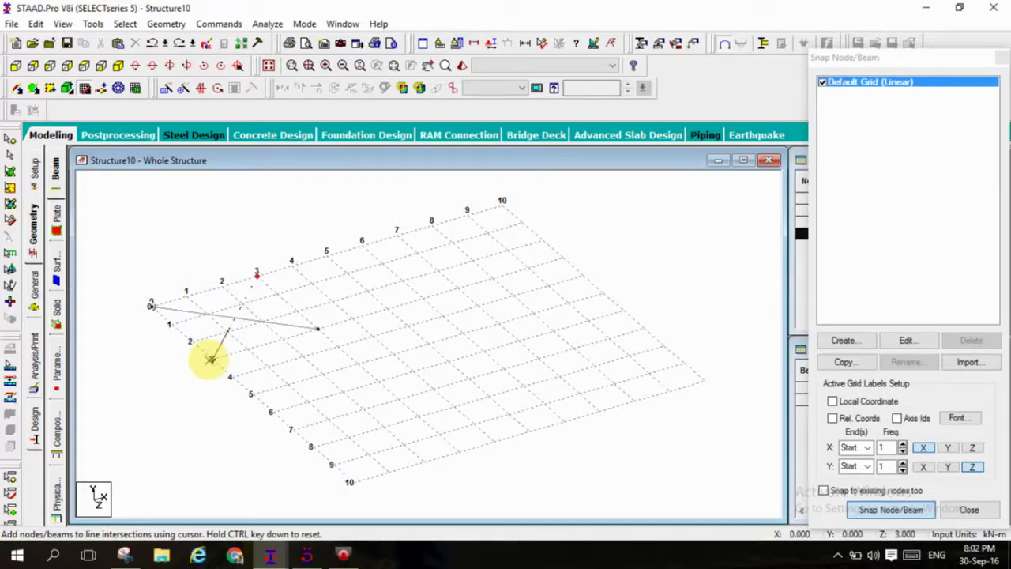
{"action": "left_click", "coordinate": [210, 360]}
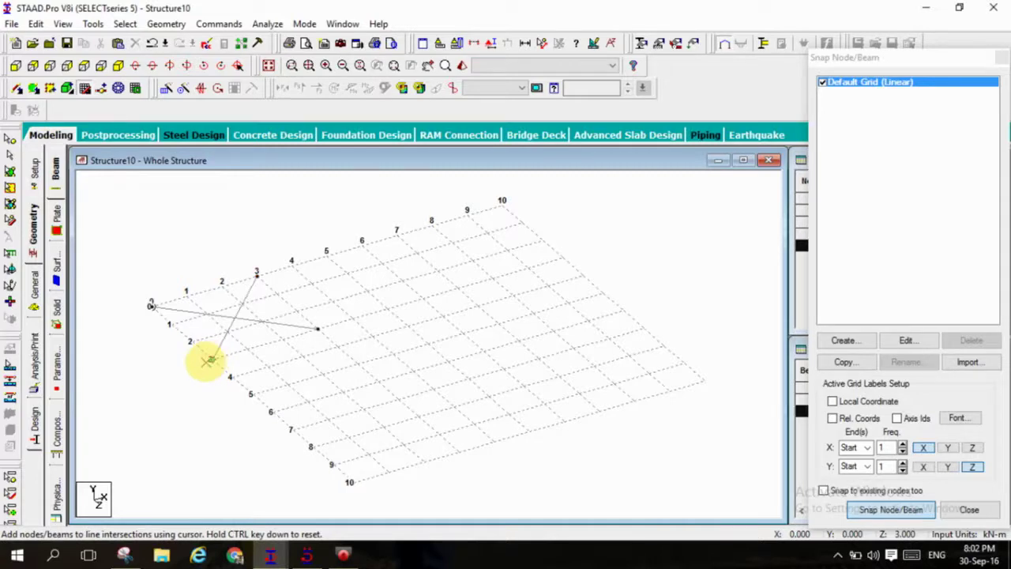
- Intersect the two crossing beams with 0 tolerance, creating node 5 at (1.5, 0, 1.5)
{"action": "left_click", "coordinate": [84, 89]}
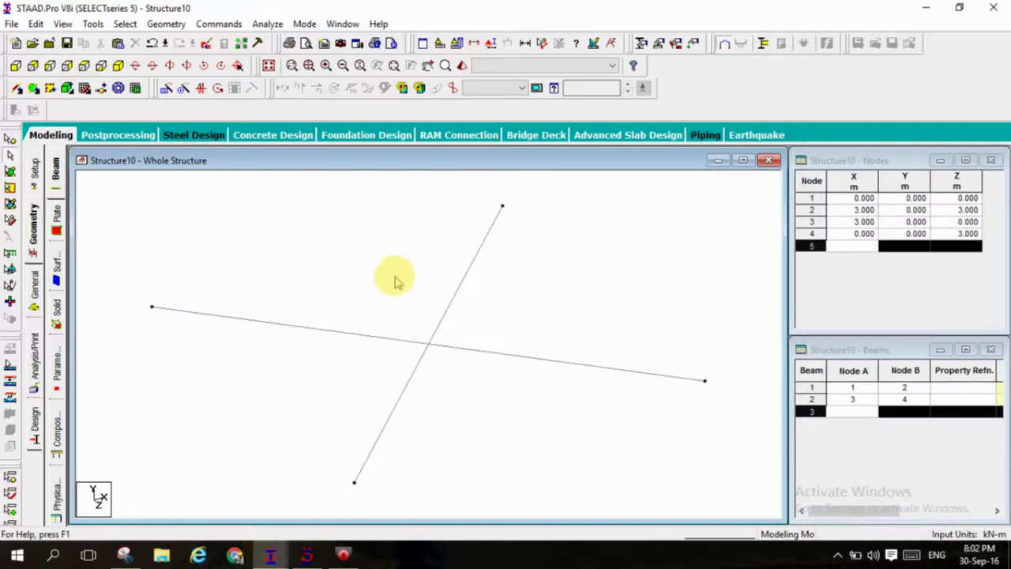
{"action": "left_click", "coordinate": [168, 23]}
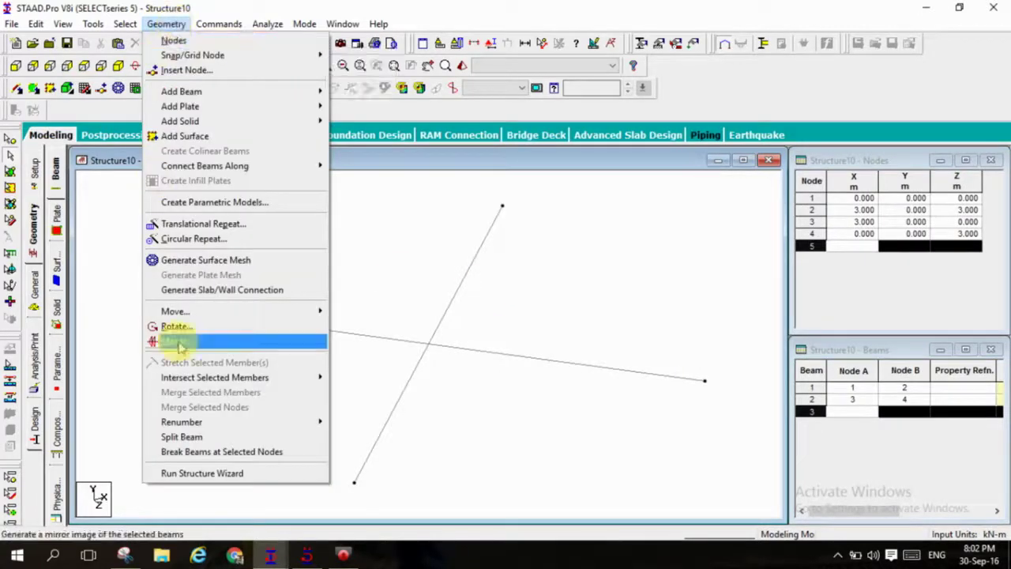
{"action": "mouse_move", "coordinate": [209, 380]}
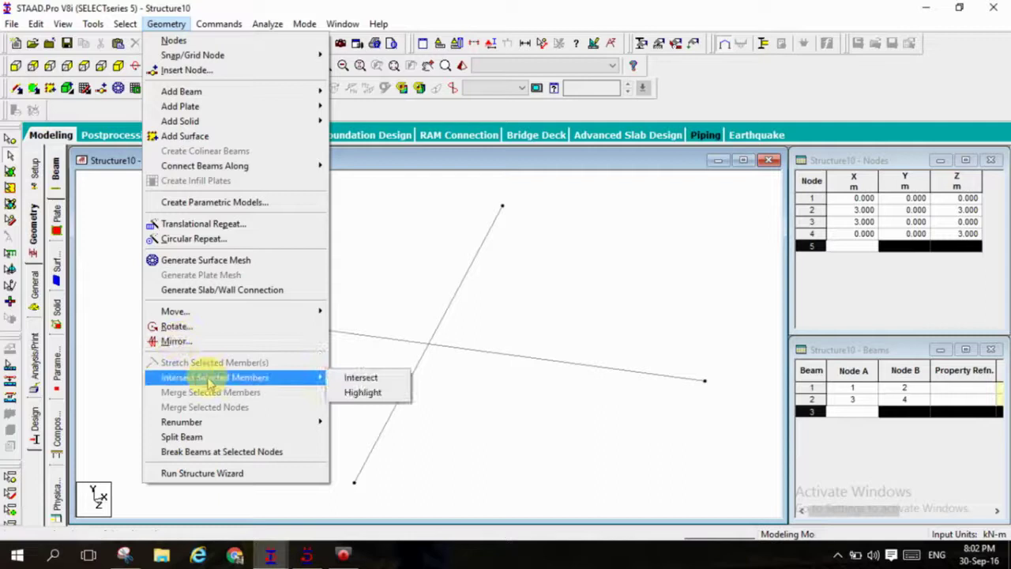
{"action": "left_click", "coordinate": [360, 379]}
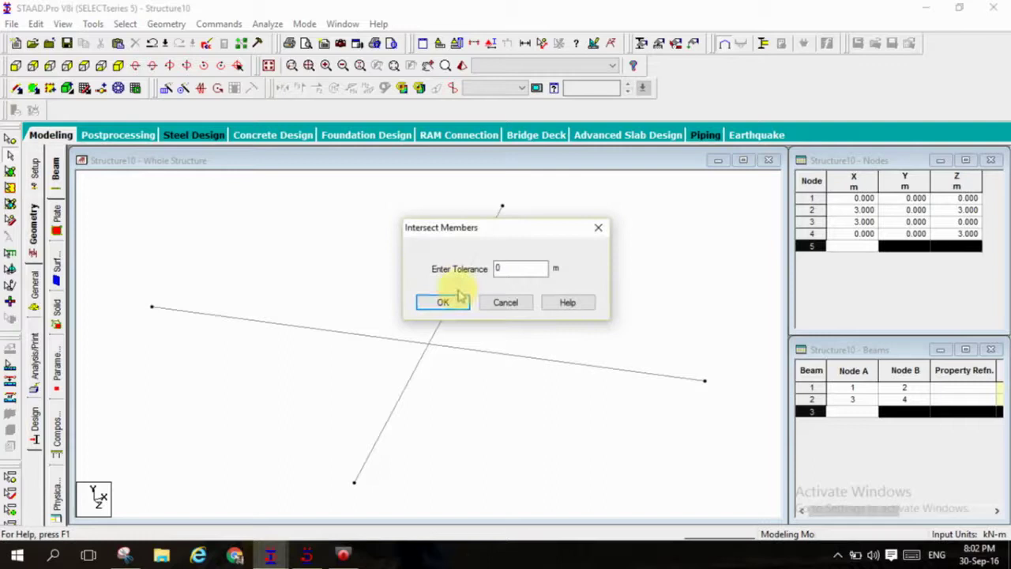
{"action": "left_click", "coordinate": [455, 308]}
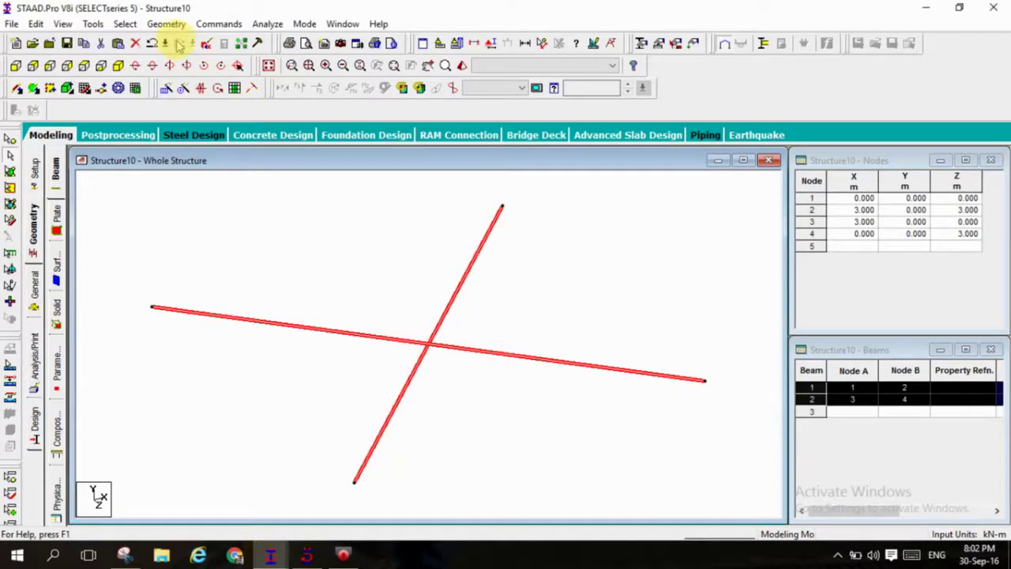
{"action": "left_click", "coordinate": [166, 24]}
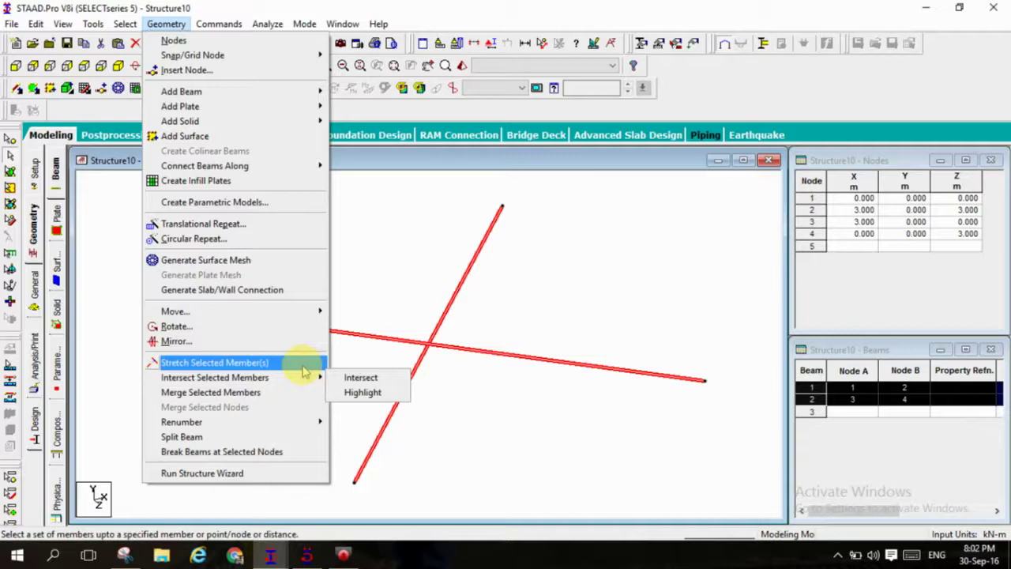
{"action": "left_click", "coordinate": [381, 377]}
{"action": "left_click", "coordinate": [439, 304]}
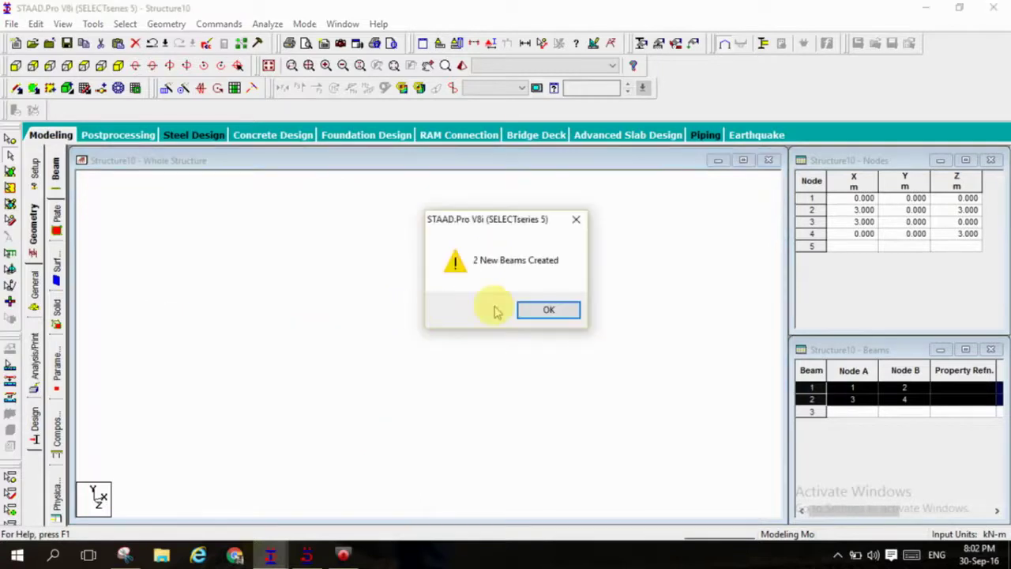
{"action": "left_click", "coordinate": [544, 310]}
{"action": "left_click", "coordinate": [413, 328]}
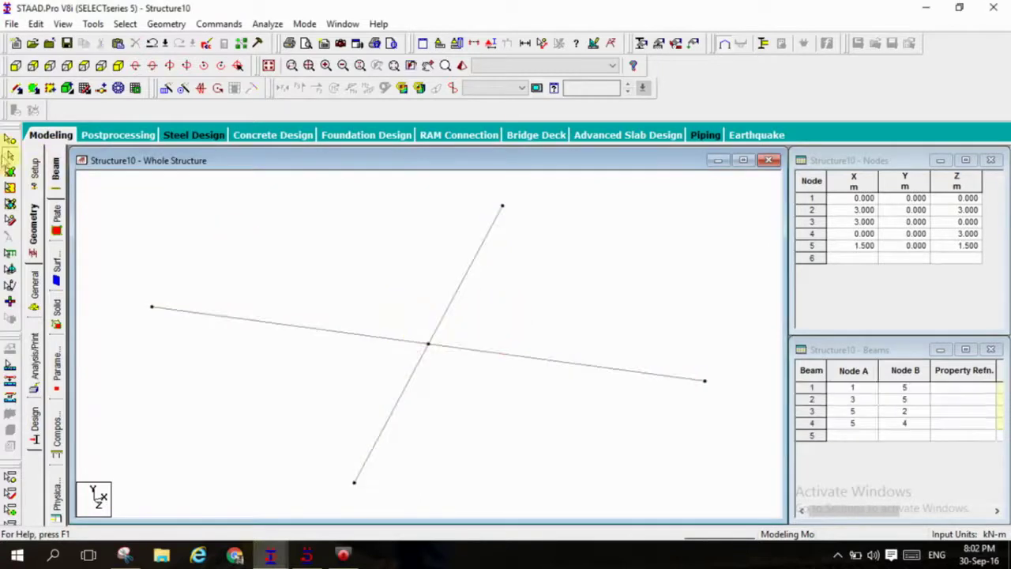
- Move node 5 up by Y = 10 m to (1.5, 10, 1.5)
{"action": "left_click", "coordinate": [9, 139]}
{"action": "left_click_drag", "start_coordinate": [385, 313], "coordinate": [460, 397]}
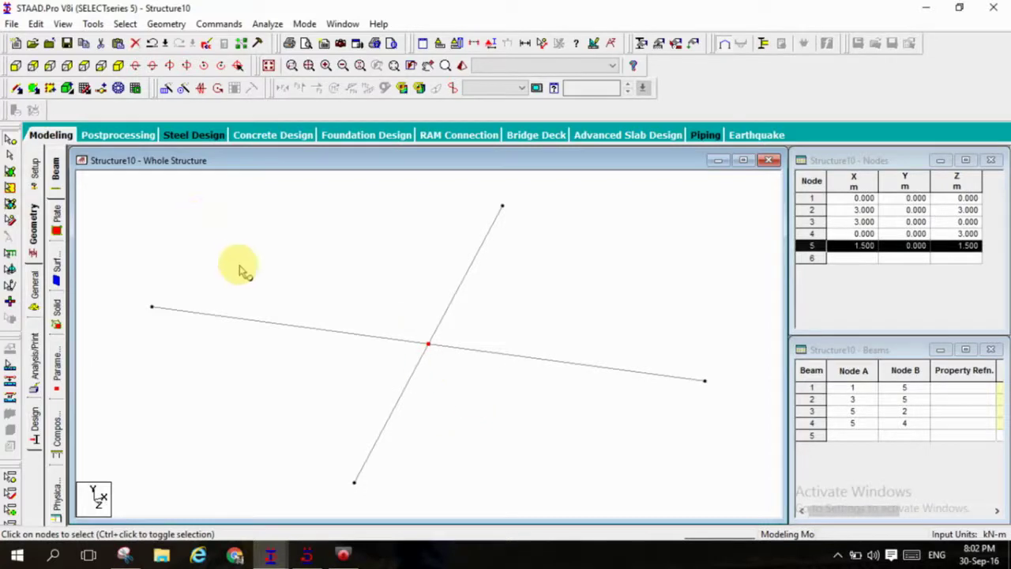
{"action": "left_click", "coordinate": [166, 23]}
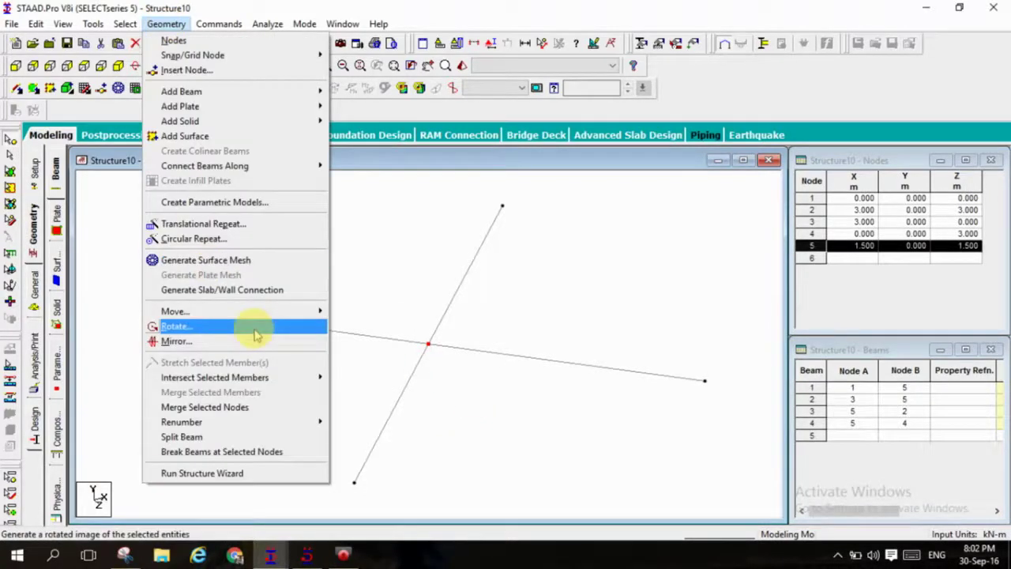
{"action": "mouse_move", "coordinate": [272, 316]}
{"action": "left_click", "coordinate": [354, 312]}
{"action": "double_click", "coordinate": [433, 305]}
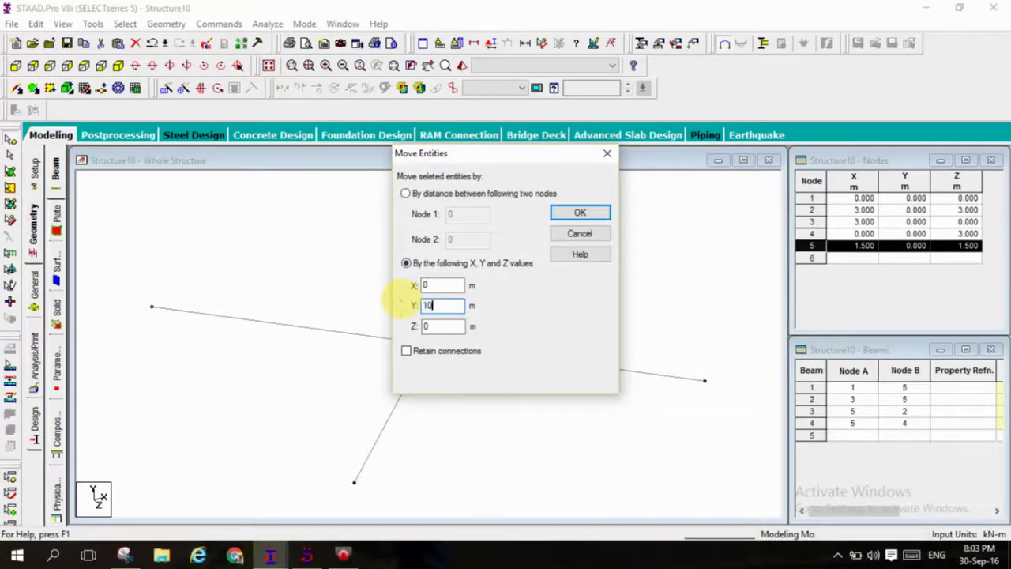
{"action": "left_click", "coordinate": [582, 215]}
{"action": "left_click", "coordinate": [562, 313]}
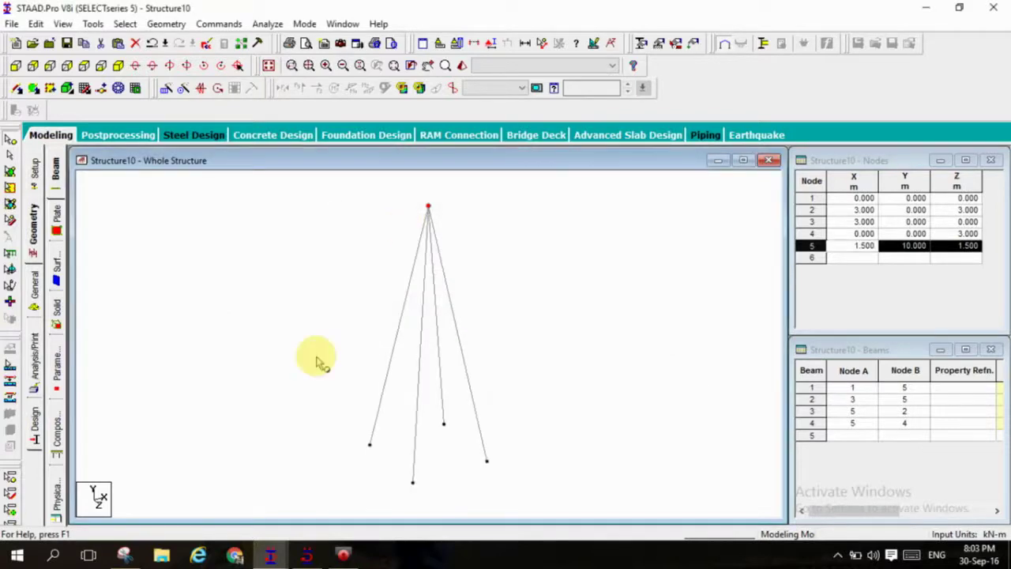
{"action": "left_click", "coordinate": [314, 201]}
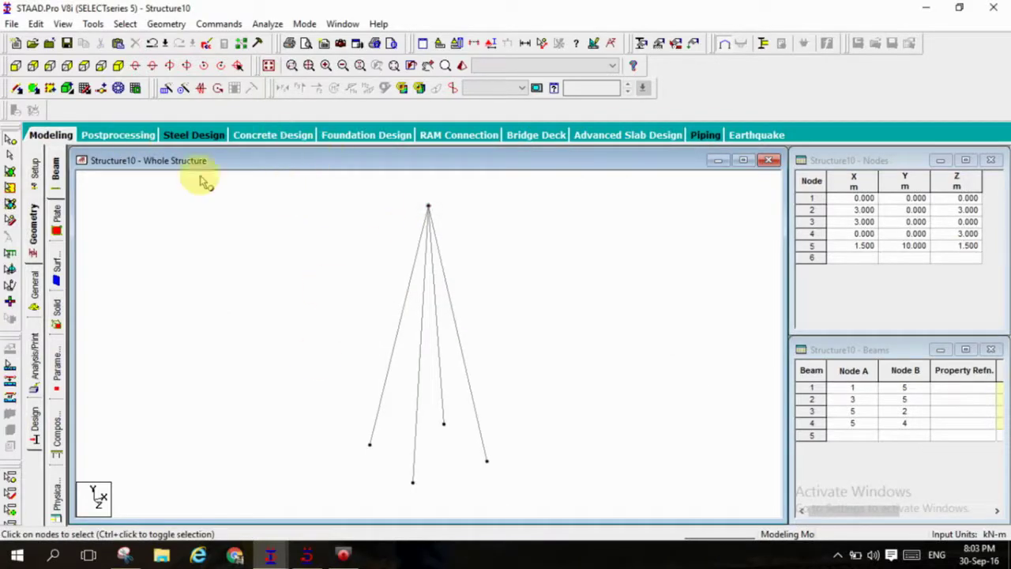
- Insert 5 evenly spaced nodes along each of the four tower legs
{"action": "left_click", "coordinate": [10, 156]}
{"action": "left_click_drag", "start_coordinate": [240, 180], "coordinate": [552, 488]}
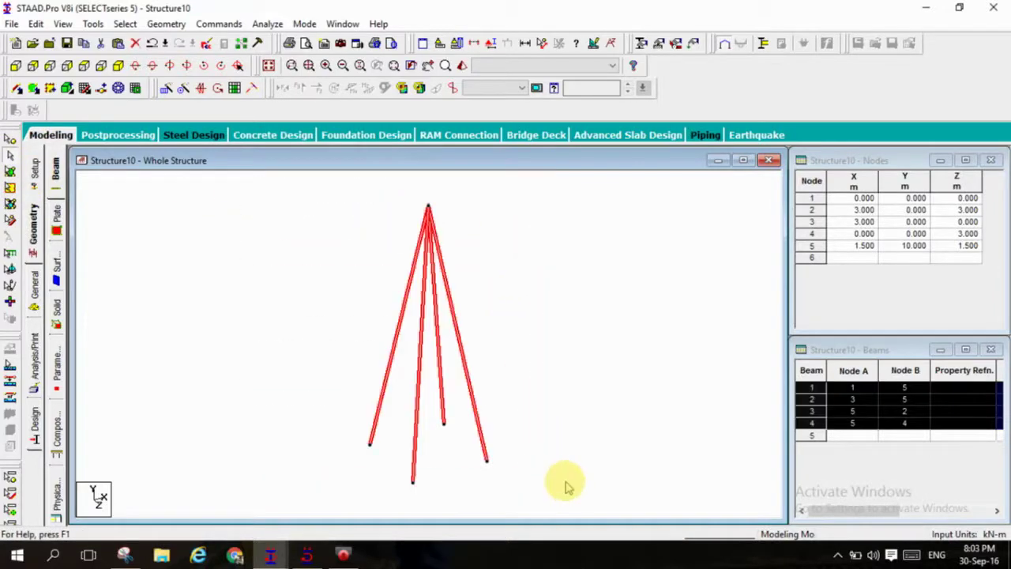
{"action": "left_click", "coordinate": [102, 90]}
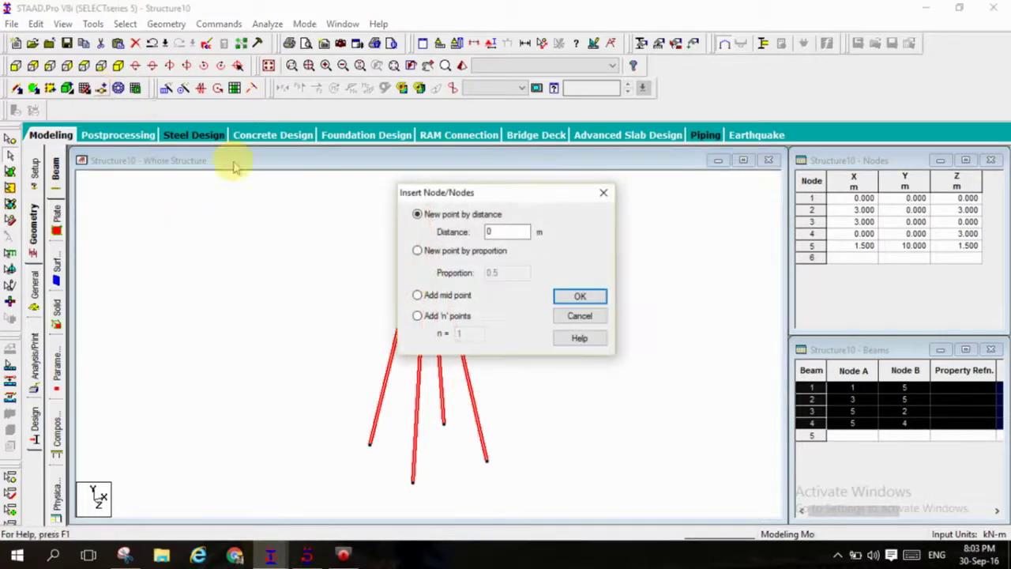
{"action": "left_click", "coordinate": [426, 316]}
{"action": "double_click", "coordinate": [479, 334]}
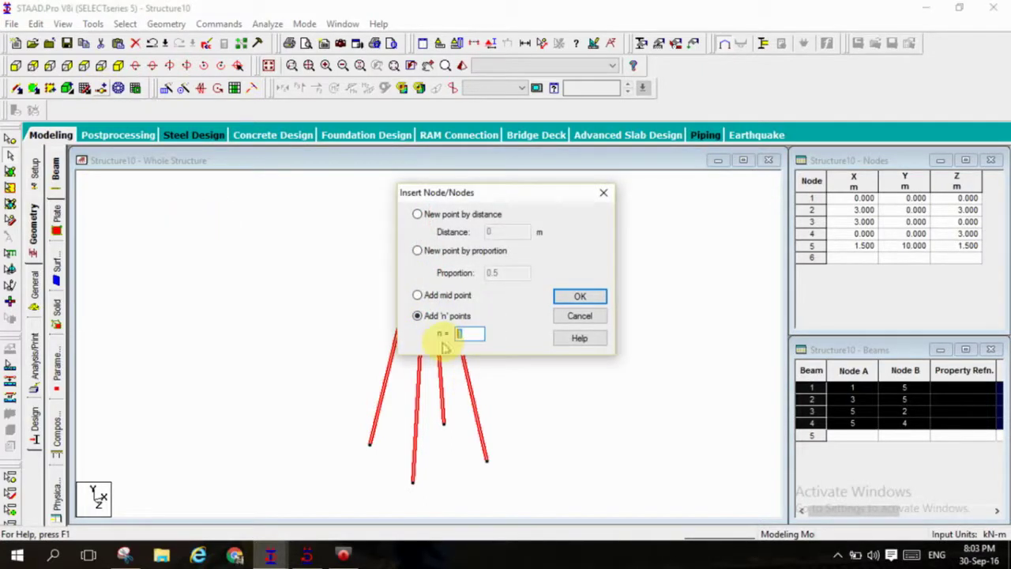
{"action": "type", "text": "5"}
{"action": "left_click", "coordinate": [579, 296]}
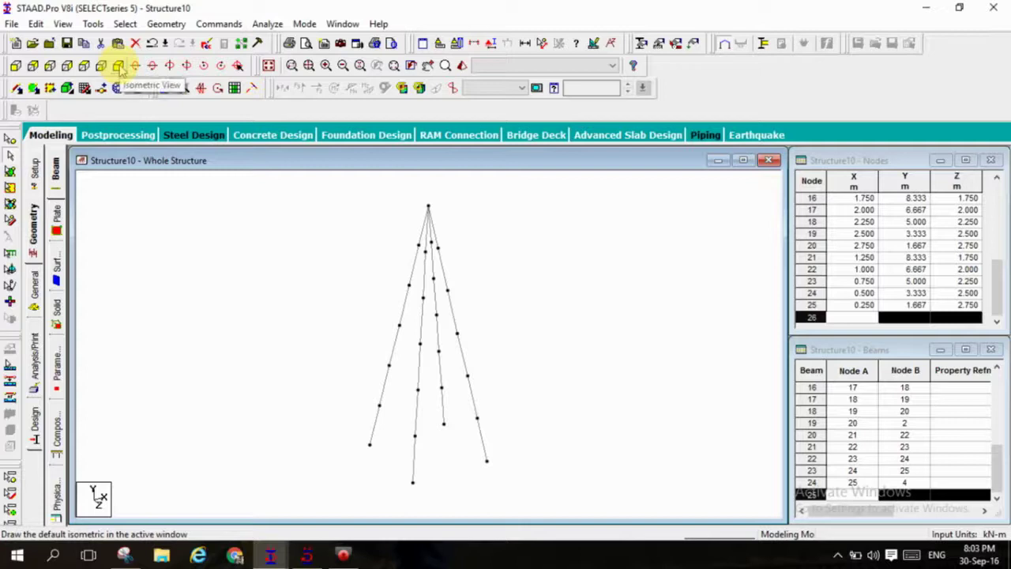
- In front elevation, draw horizontal beams linking the left and right leg nodes at each level
{"action": "left_click", "coordinate": [84, 65]}
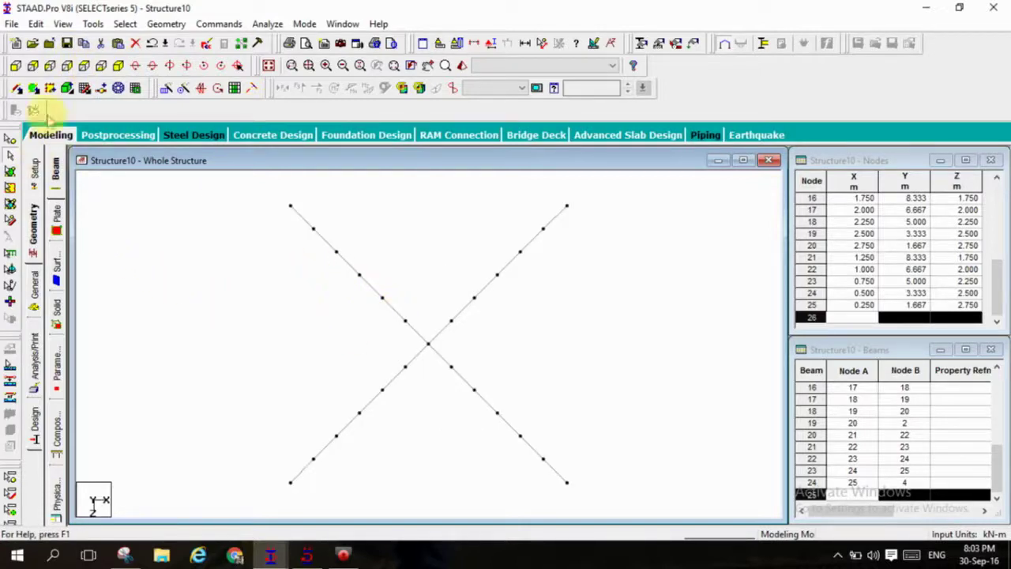
{"action": "left_click", "coordinate": [15, 89]}
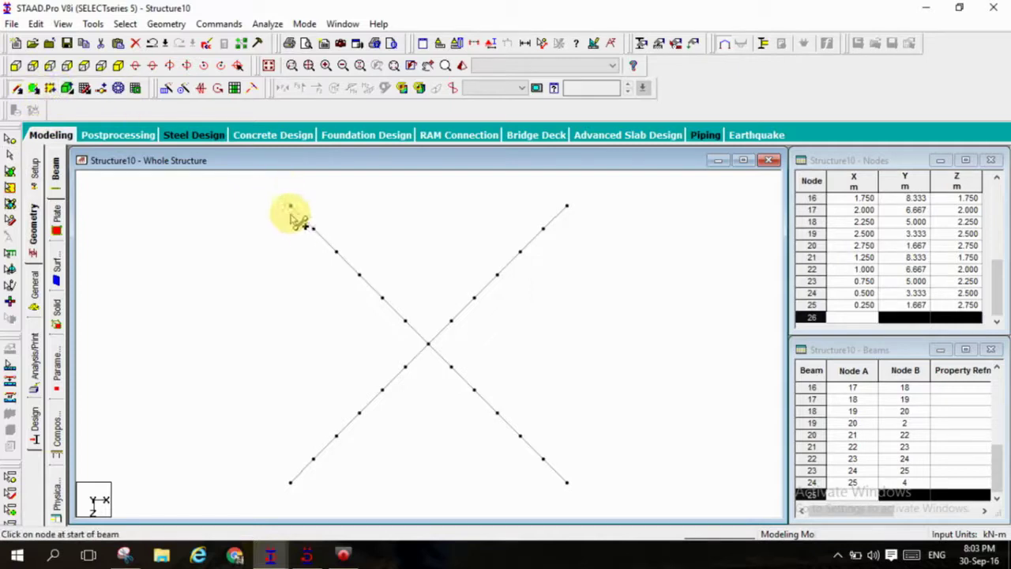
{"action": "left_click_drag", "start_coordinate": [291, 206], "coordinate": [568, 207]}
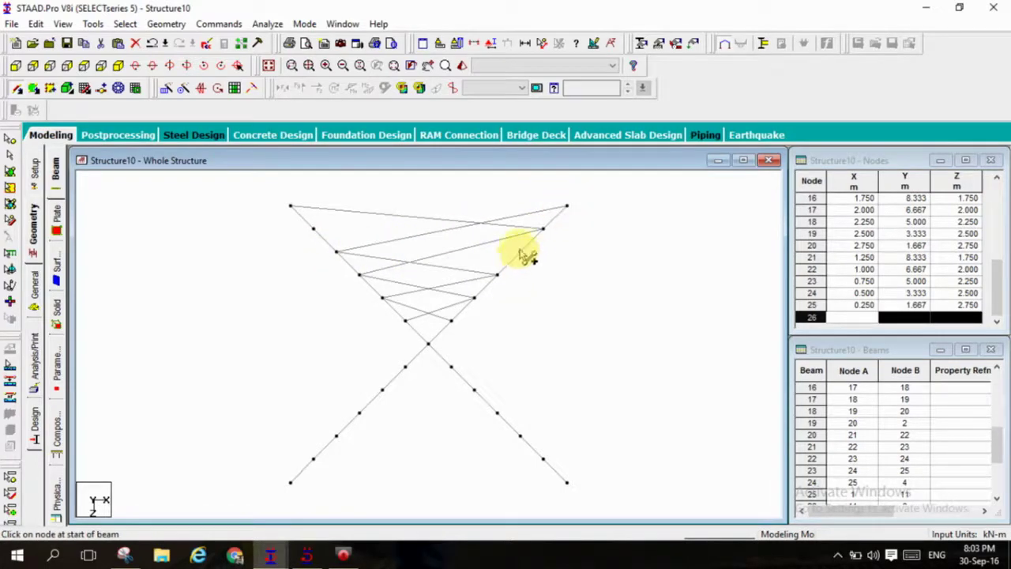
{"action": "left_click_drag", "start_coordinate": [521, 252], "coordinate": [543, 229]}
{"action": "left_click_drag", "start_coordinate": [336, 253], "coordinate": [520, 251]}
{"action": "left_click_drag", "start_coordinate": [359, 274], "coordinate": [496, 274]}
{"action": "left_click_drag", "start_coordinate": [382, 297], "coordinate": [474, 297]}
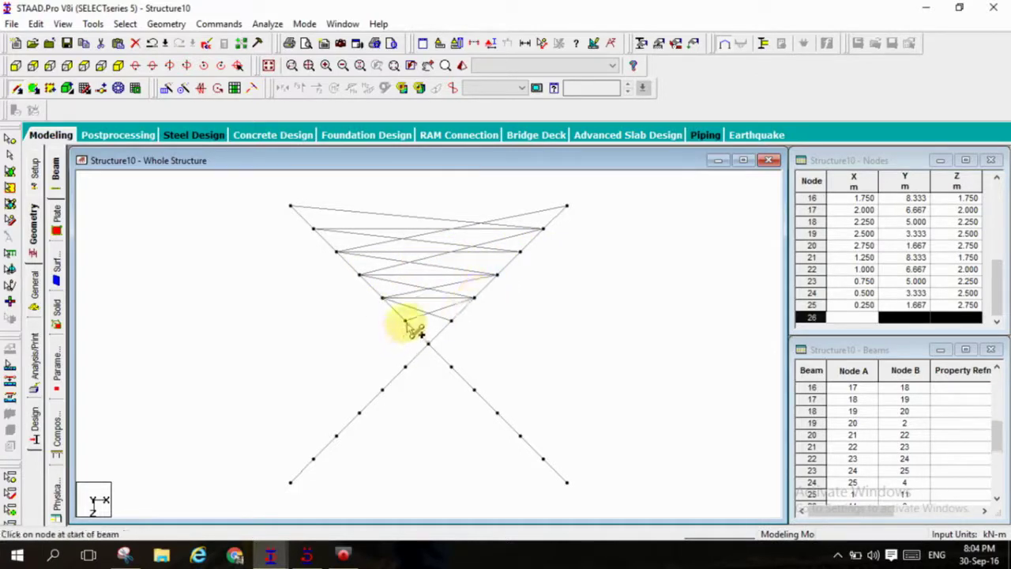
{"action": "left_click_drag", "start_coordinate": [405, 320], "coordinate": [450, 366]}
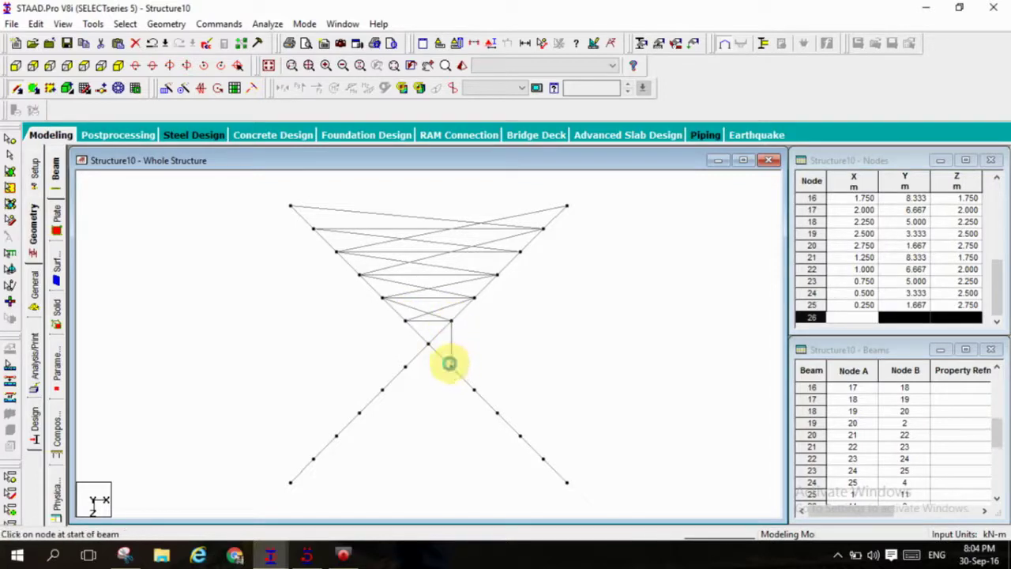
- Show the structure in isometric view and rotate it about its vertical axis
{"action": "left_click", "coordinate": [118, 65]}
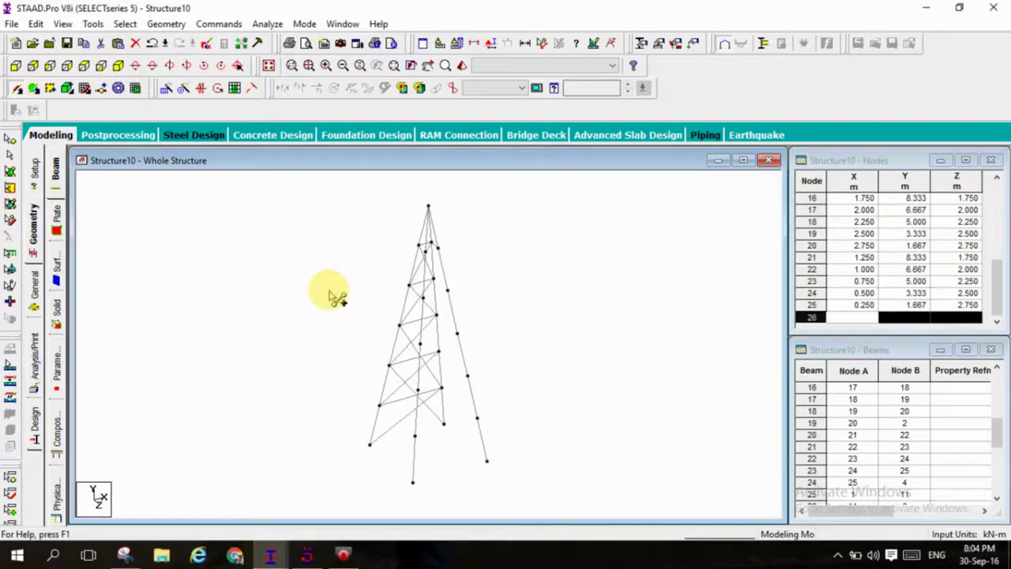
{"action": "key", "text": "Right"}
{"action": "key", "text": "Right"}
{"action": "key", "text": "Right"}
{"action": "key", "text": "Right"}
{"action": "key", "text": "Right"}
{"action": "key", "text": "Right"}
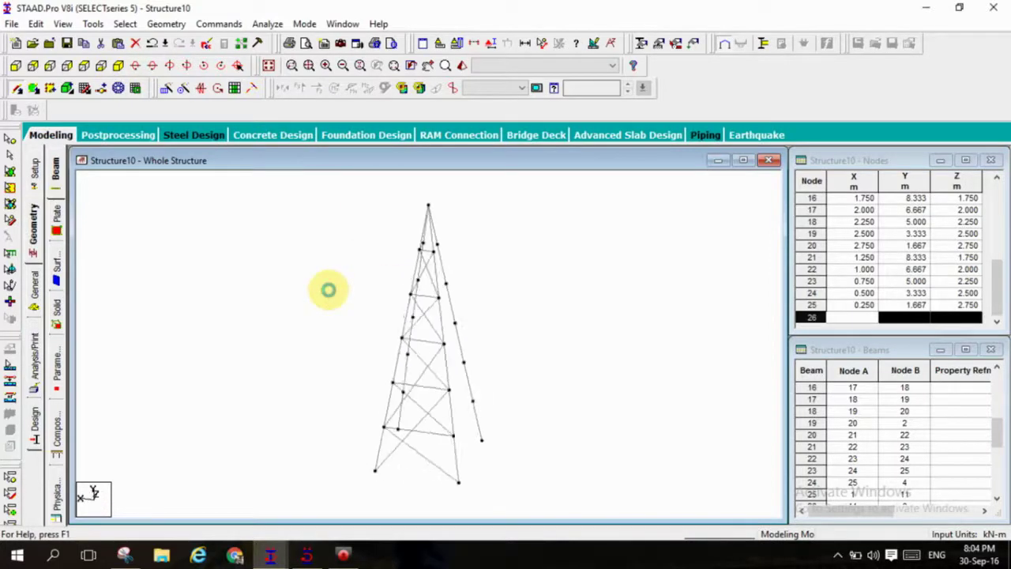
{"action": "key", "text": "Right"}
{"action": "key", "text": "Right"}
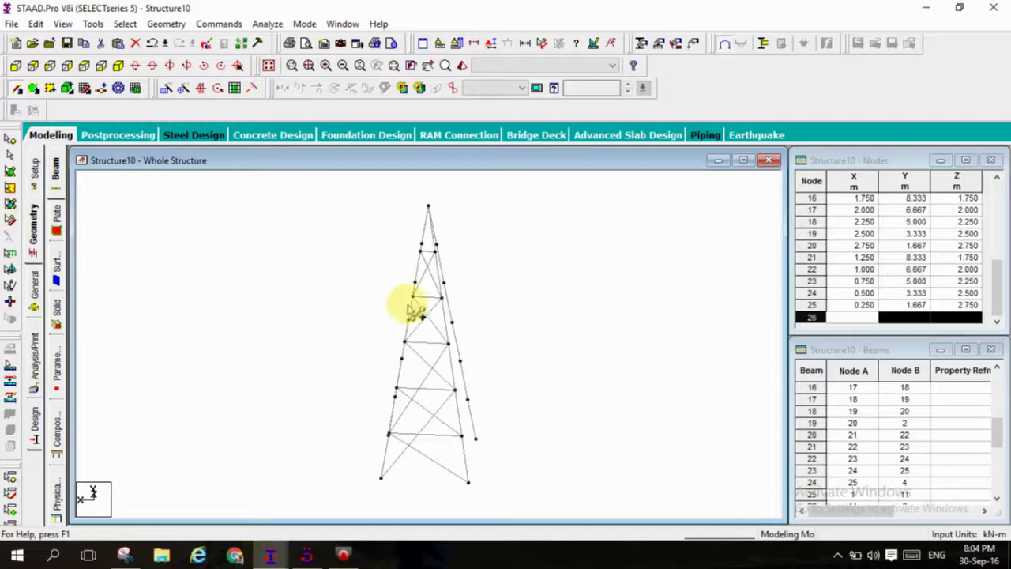
- Switch to the finished simple tower-1 model window and rotate it to a front view
{"action": "left_click", "coordinate": [926, 7]}
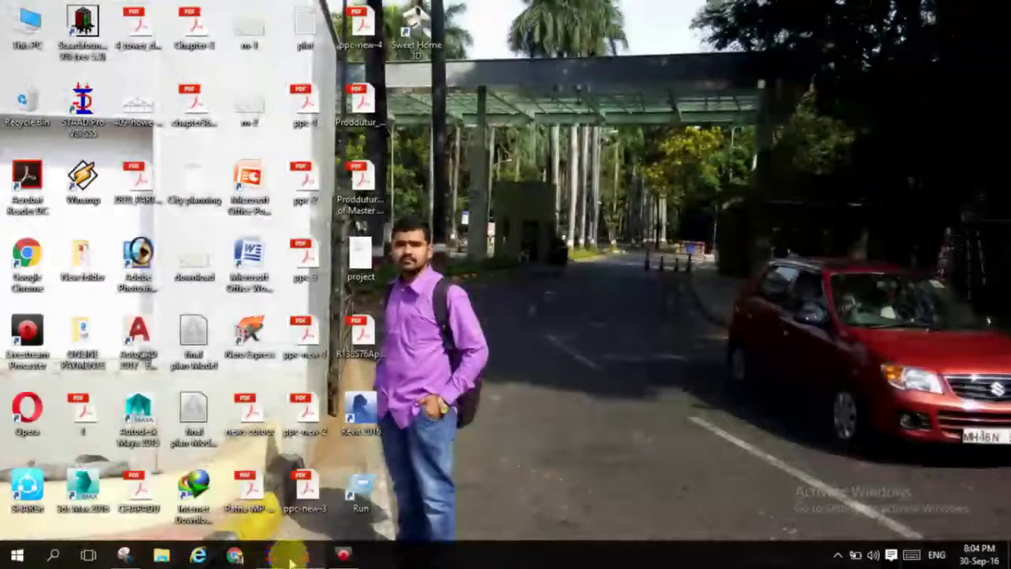
{"action": "mouse_move", "coordinate": [271, 555]}
{"action": "mouse_move", "coordinate": [152, 486]}
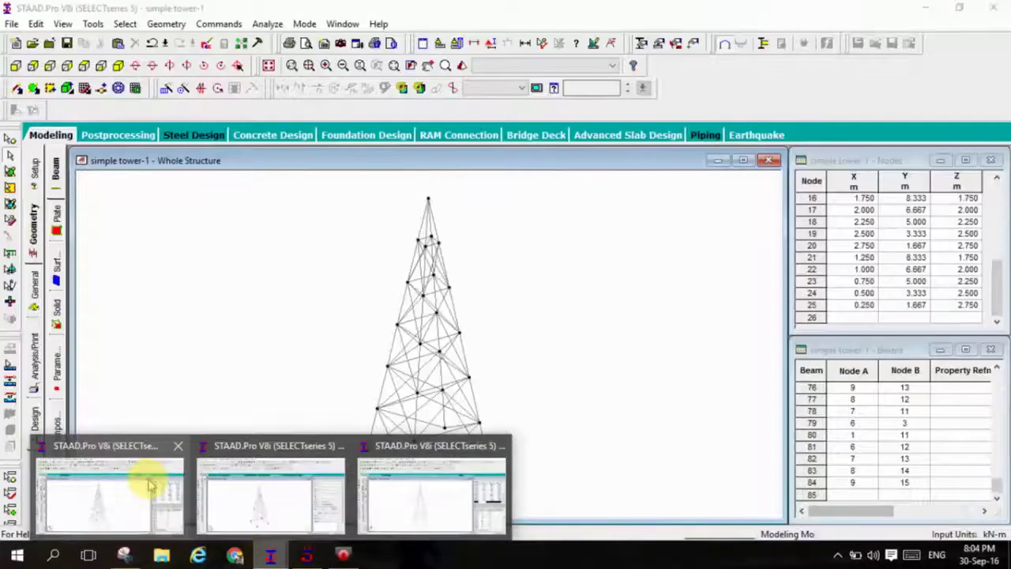
{"action": "left_click", "coordinate": [150, 484]}
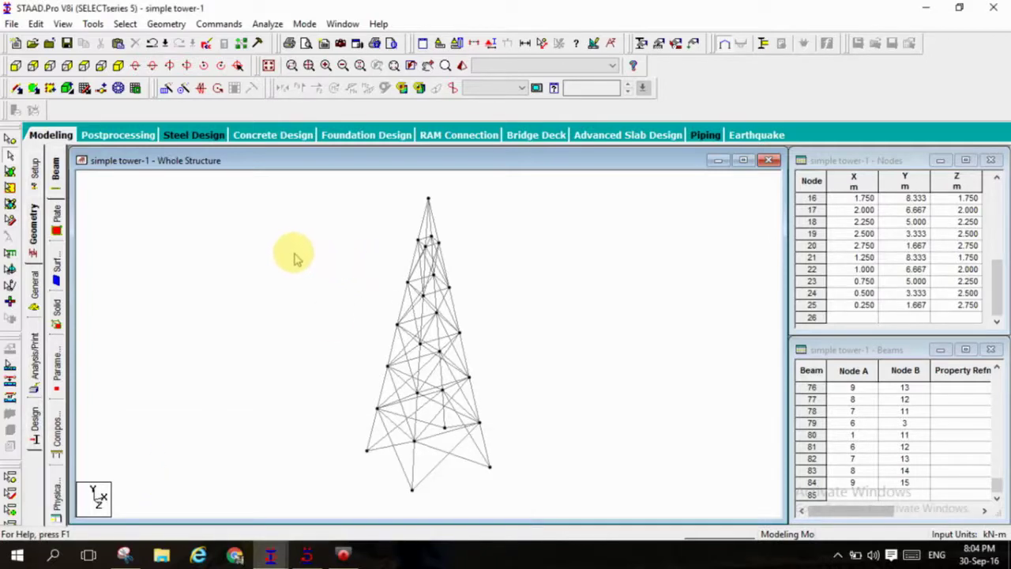
{"action": "key", "text": "Left"}
{"action": "key", "text": "Left"}
{"action": "key", "text": "Left"}
{"action": "key", "text": "Left"}
{"action": "key", "text": "Left"}
{"action": "key", "text": "Left"}
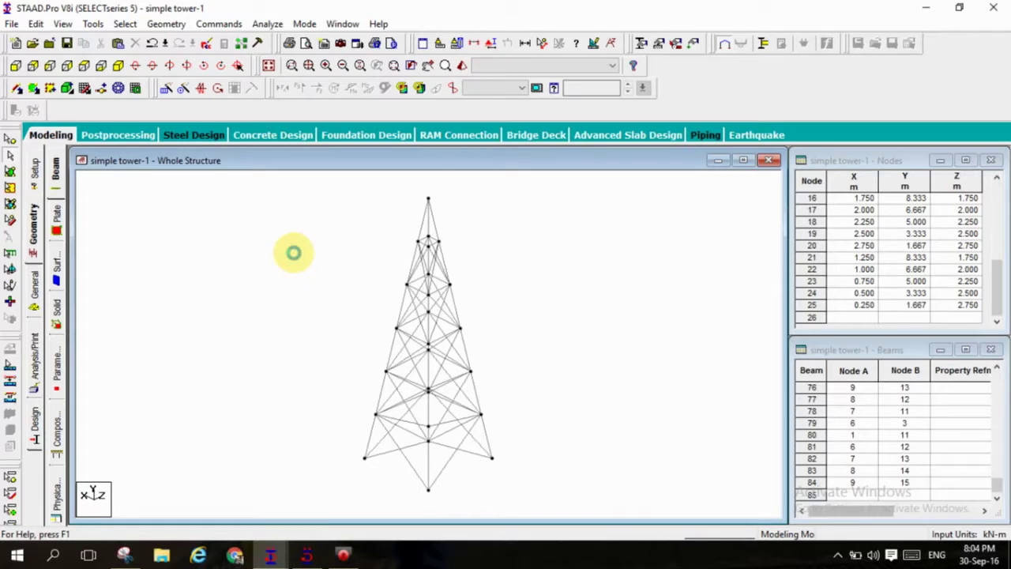
- Open the Indian channel section tables and add ISMC75 to the property list
{"action": "left_click", "coordinate": [35, 291]}
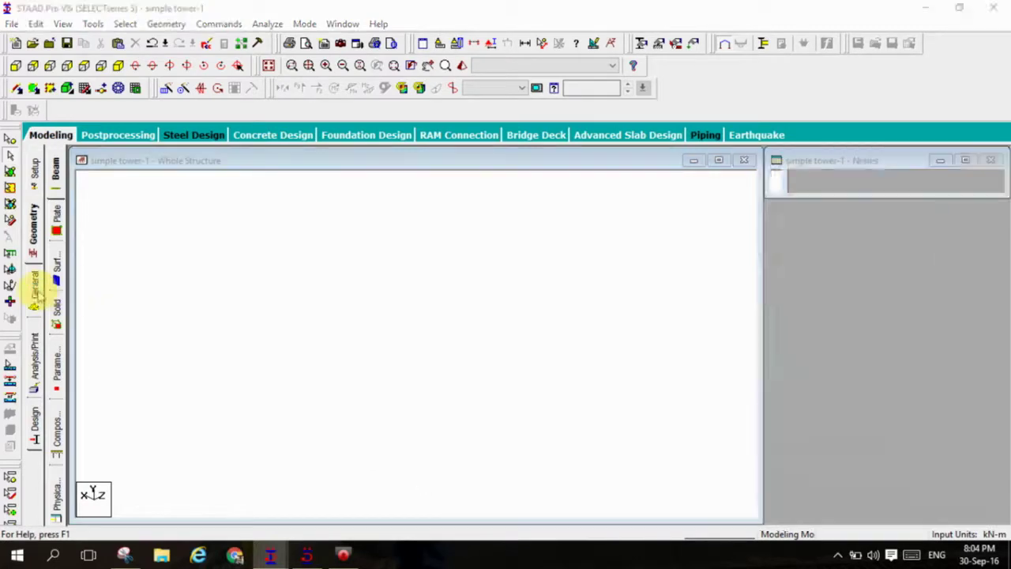
{"action": "left_click", "coordinate": [885, 391]}
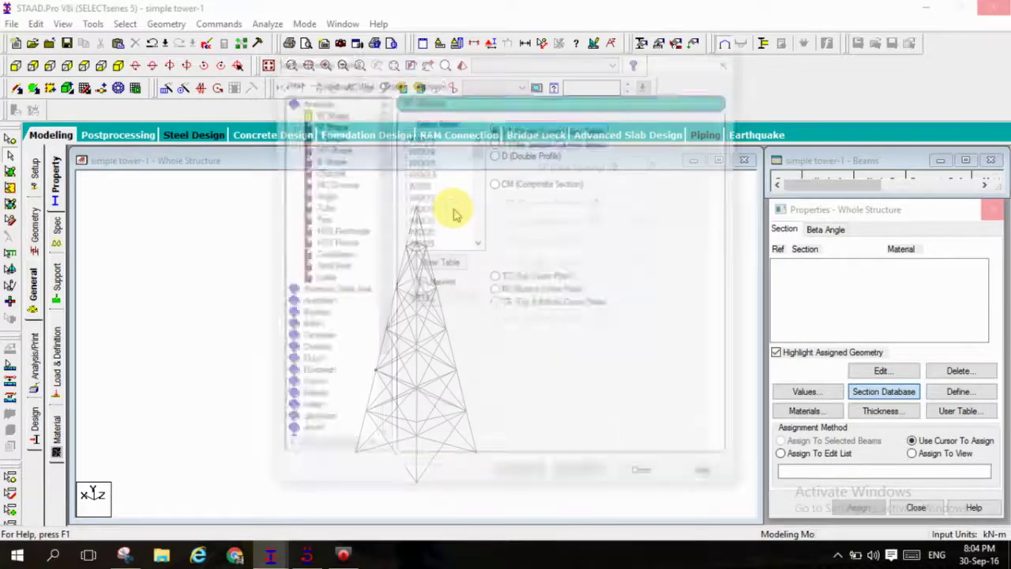
{"action": "left_click", "coordinate": [308, 409]}
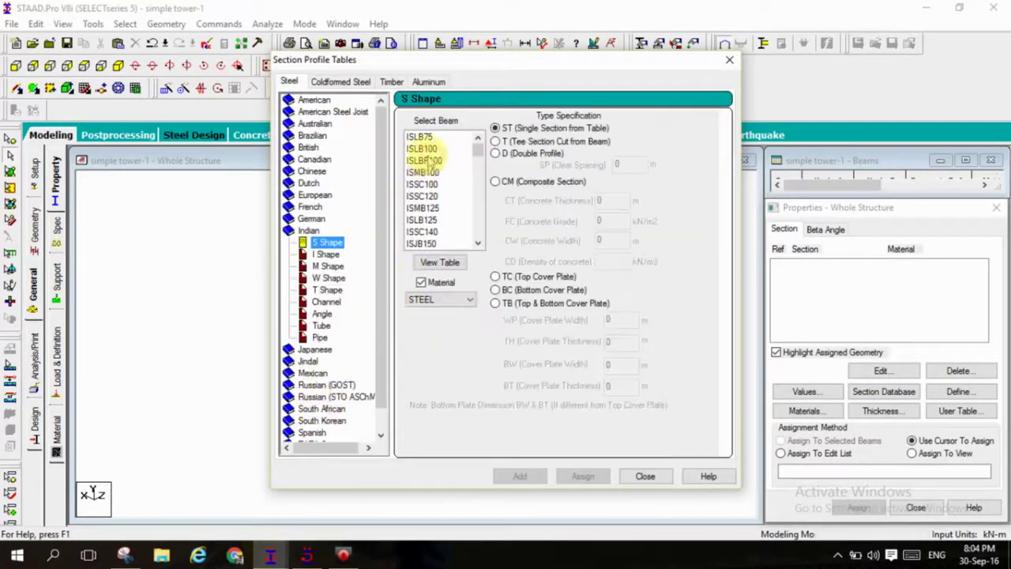
{"action": "left_click", "coordinate": [326, 302]}
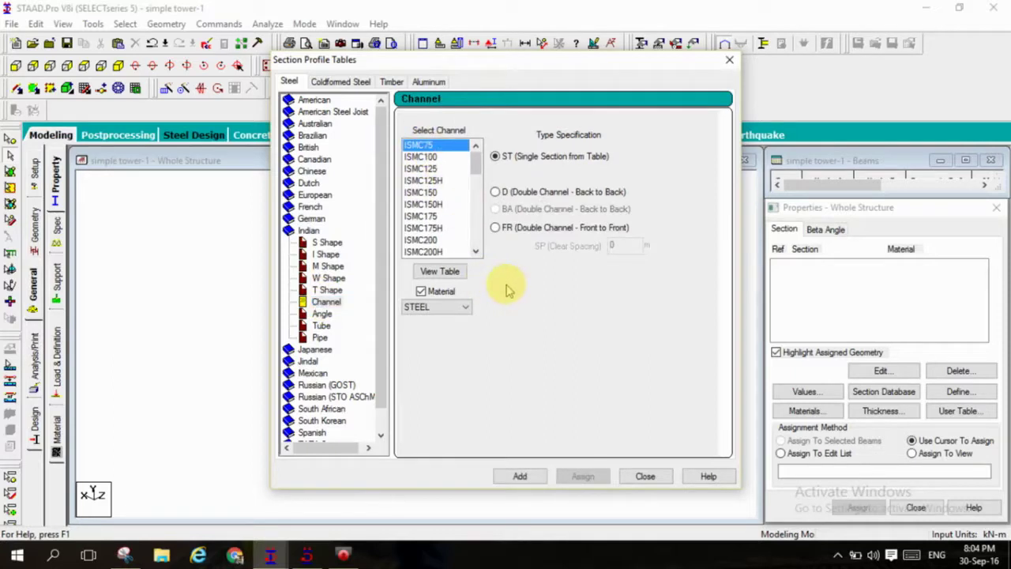
{"action": "left_click", "coordinate": [521, 476]}
- Add ISMC100 as a double channel and ISMC125 as a single channel
{"action": "left_click", "coordinate": [422, 157]}
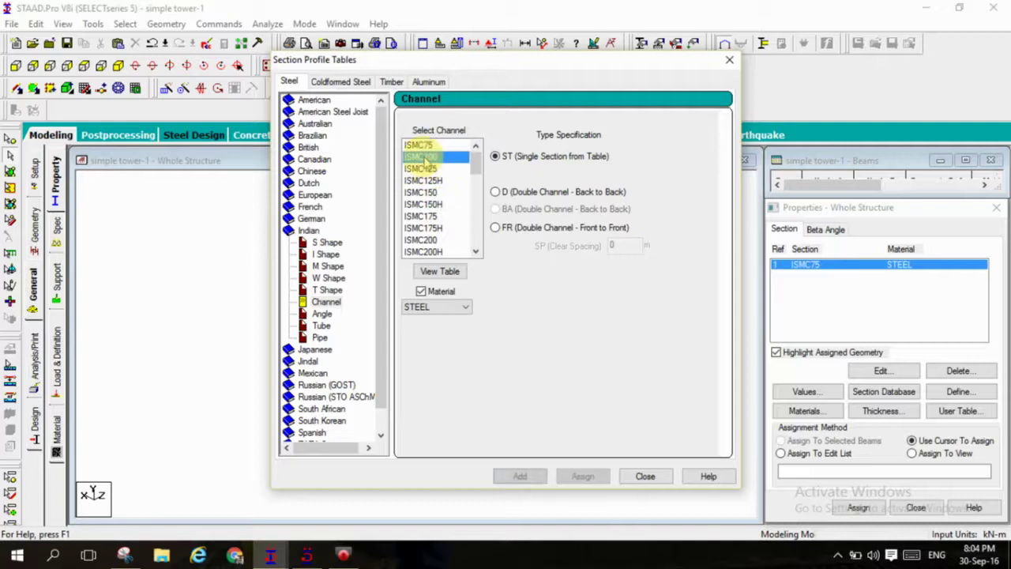
{"action": "left_click", "coordinate": [520, 193]}
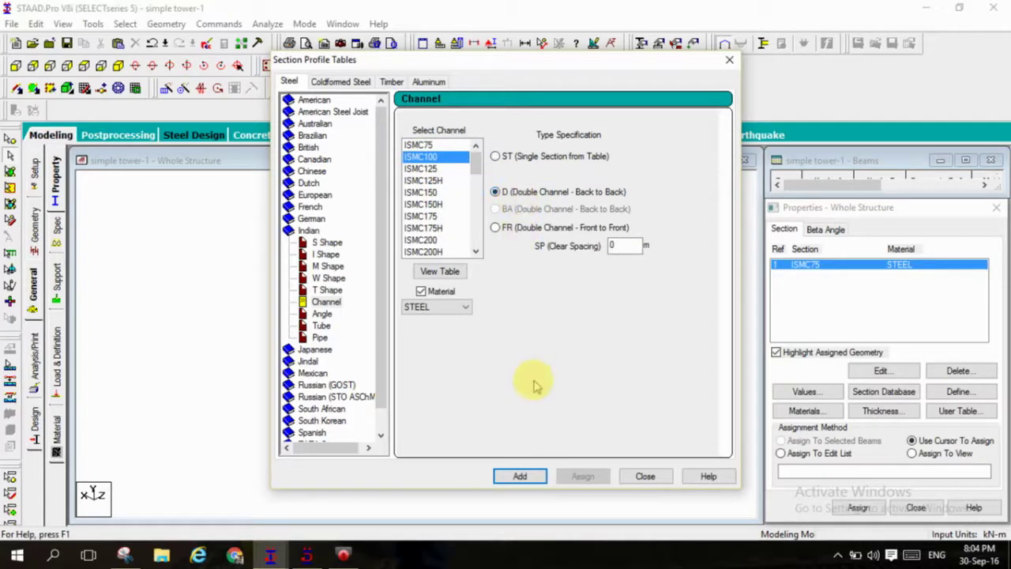
{"action": "left_click", "coordinate": [520, 476]}
{"action": "left_click", "coordinate": [422, 169]}
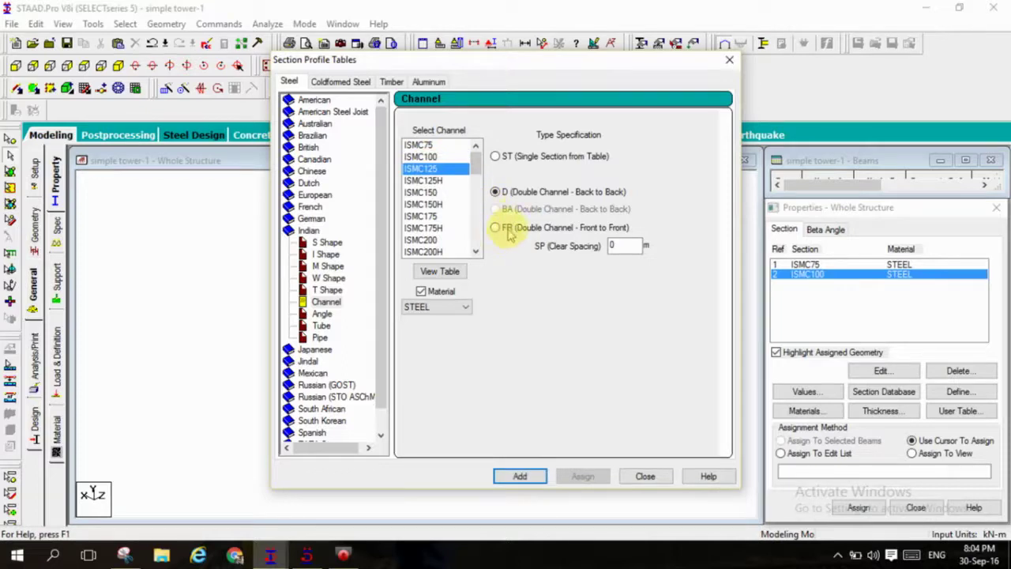
{"action": "left_click", "coordinate": [506, 157]}
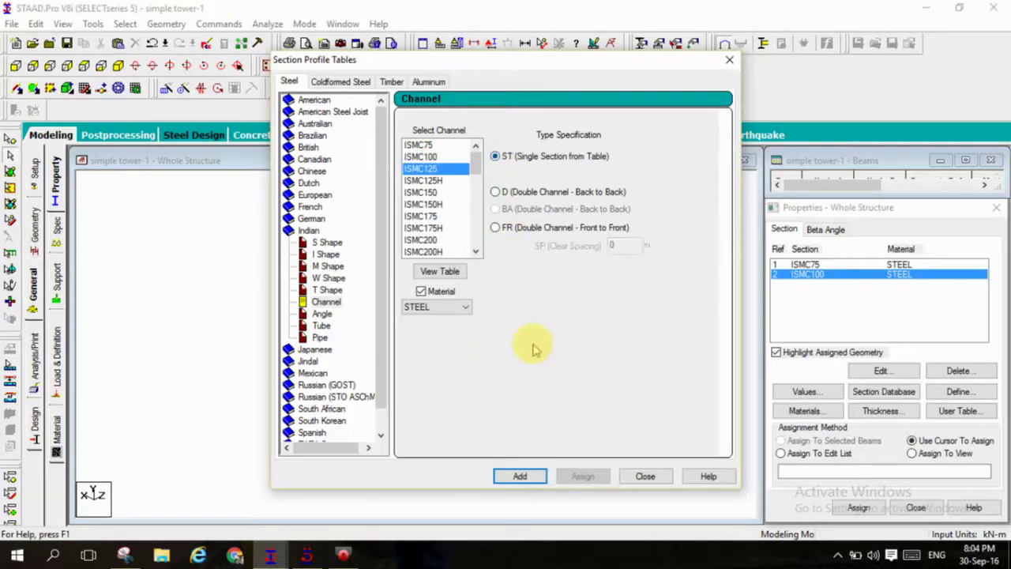
{"action": "left_click", "coordinate": [520, 476]}
- Assign ISMC75 (R1) to all beams parallel to XZ, the horizontal beams 25 to 44
{"action": "left_click", "coordinate": [645, 477]}
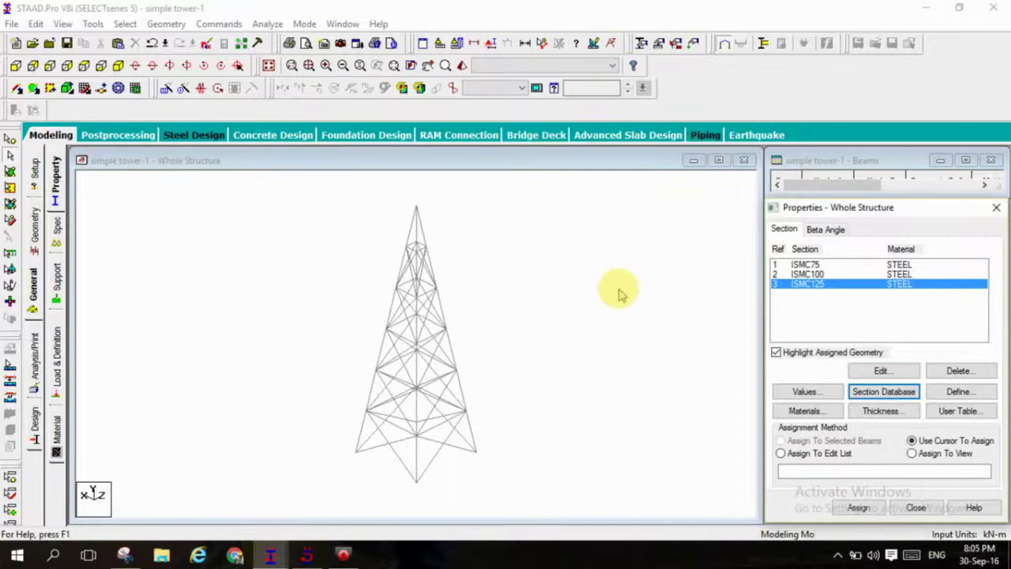
{"action": "left_click", "coordinate": [805, 265]}
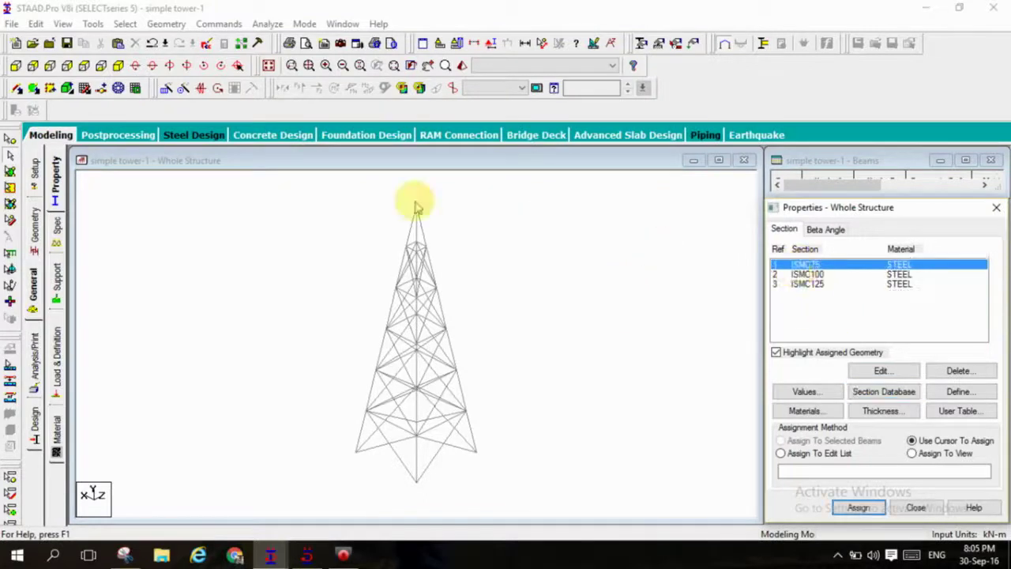
{"action": "left_click", "coordinate": [125, 24]}
{"action": "mouse_move", "coordinate": [216, 308]}
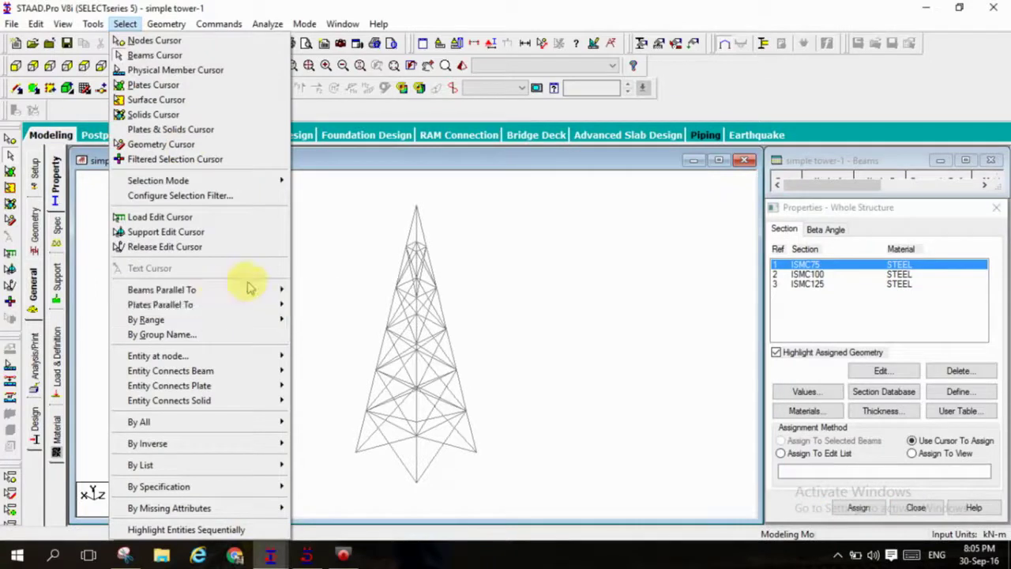
{"action": "mouse_move", "coordinate": [260, 290]}
{"action": "left_click", "coordinate": [302, 288]}
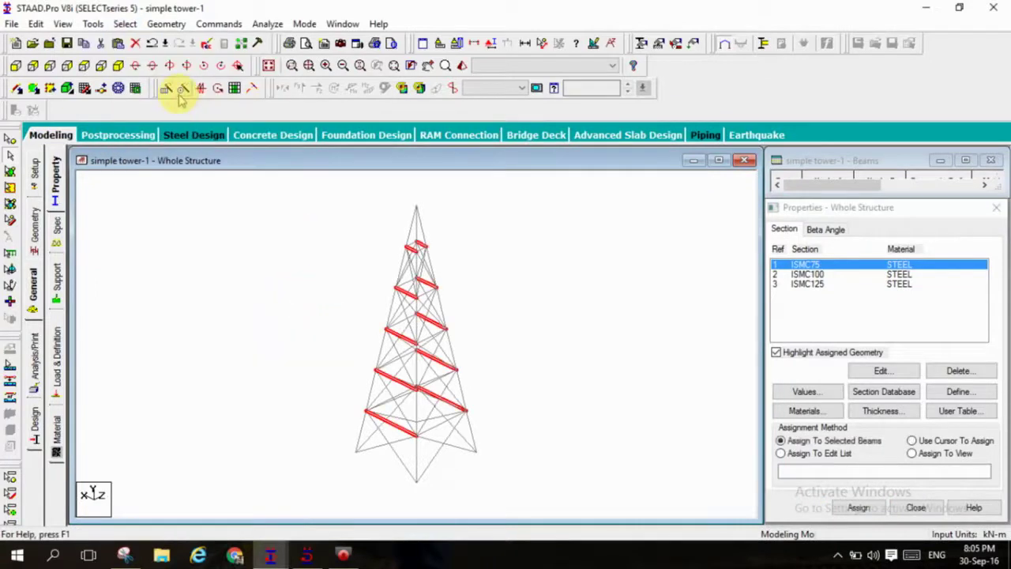
{"action": "left_click", "coordinate": [125, 24]}
{"action": "mouse_move", "coordinate": [205, 289]}
{"action": "left_click", "coordinate": [308, 318]}
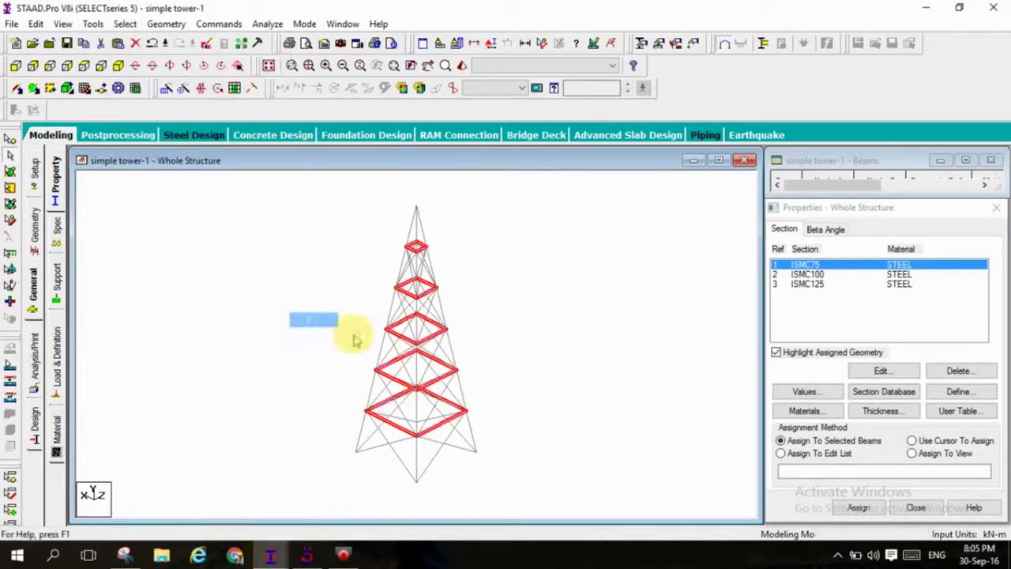
{"action": "left_click", "coordinate": [858, 507]}
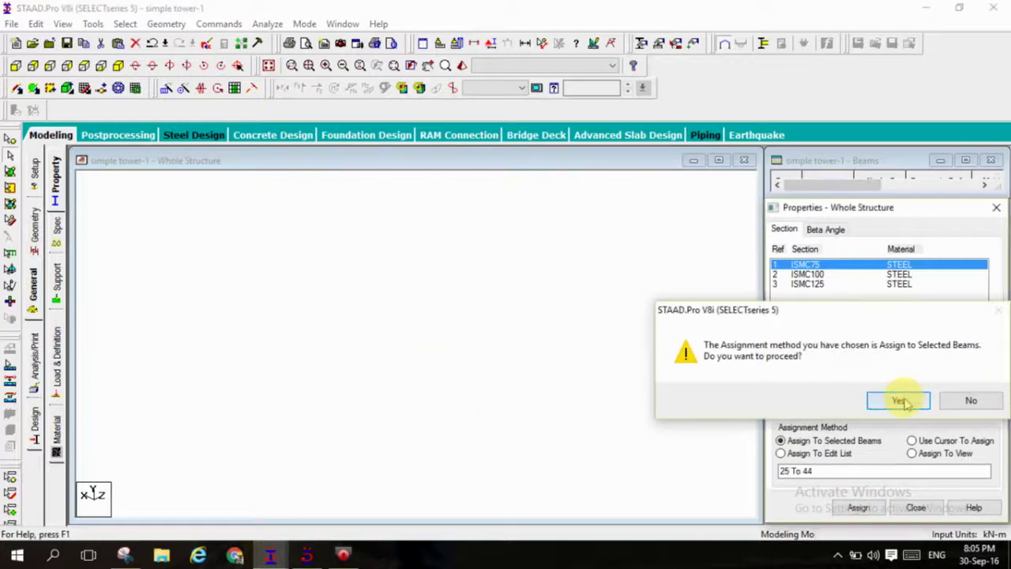
{"action": "left_click", "coordinate": [901, 401]}
{"action": "left_click", "coordinate": [801, 286]}
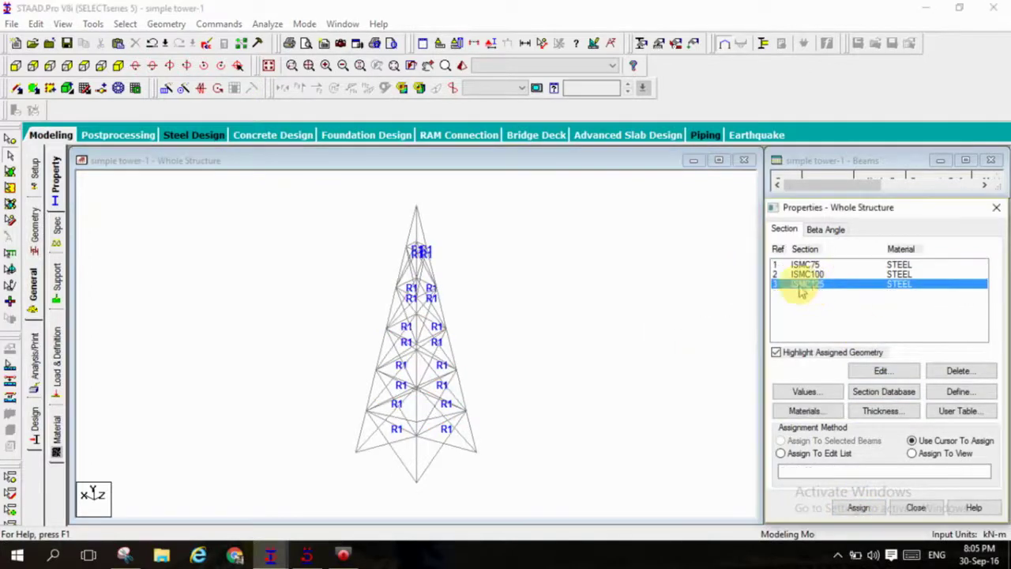
- In top view, select the diagonal brace segments and assign them ISMC125 (R3)
{"action": "left_click", "coordinate": [118, 65]}
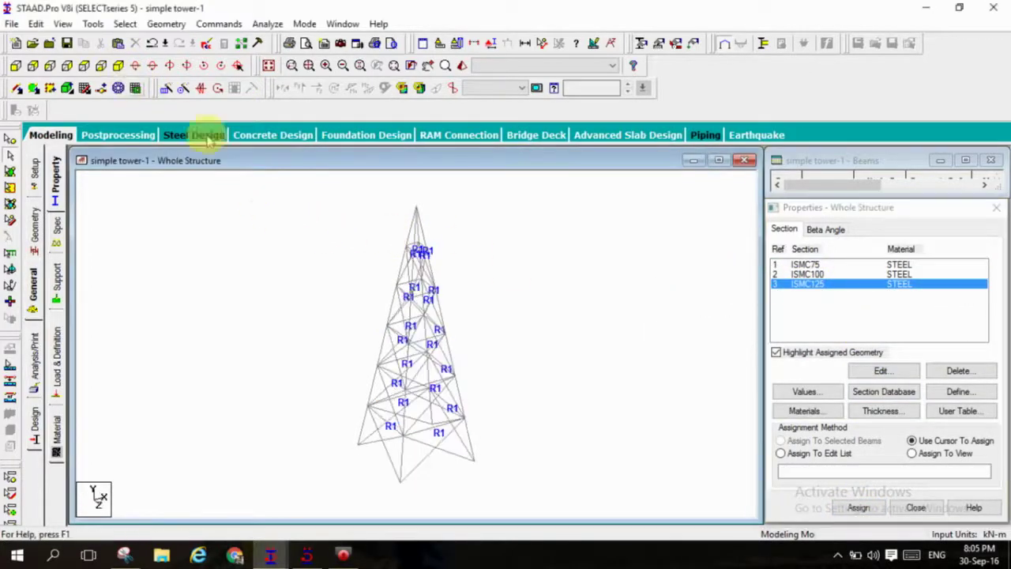
{"action": "left_click", "coordinate": [83, 65]}
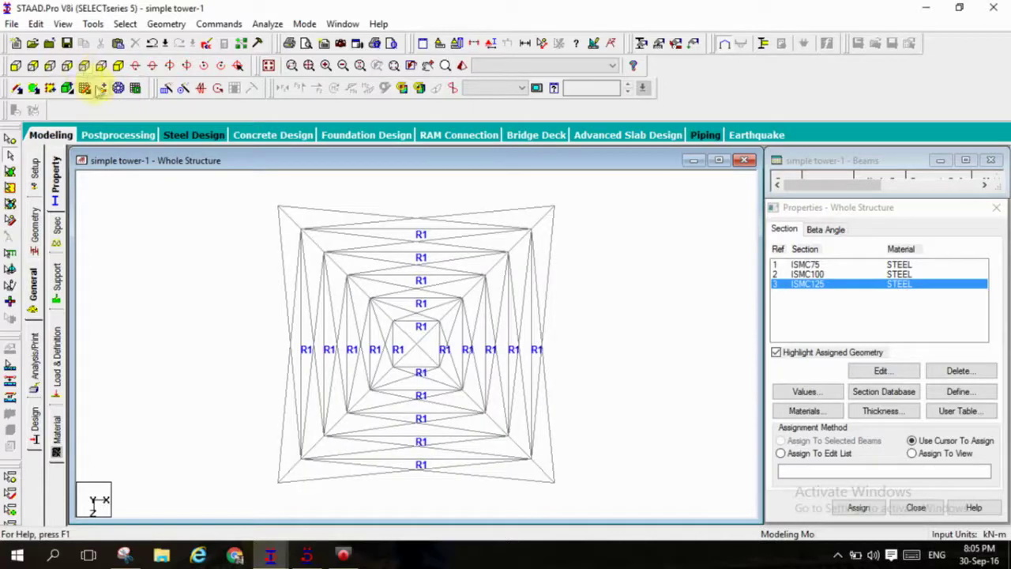
{"action": "left_click", "coordinate": [294, 224]}
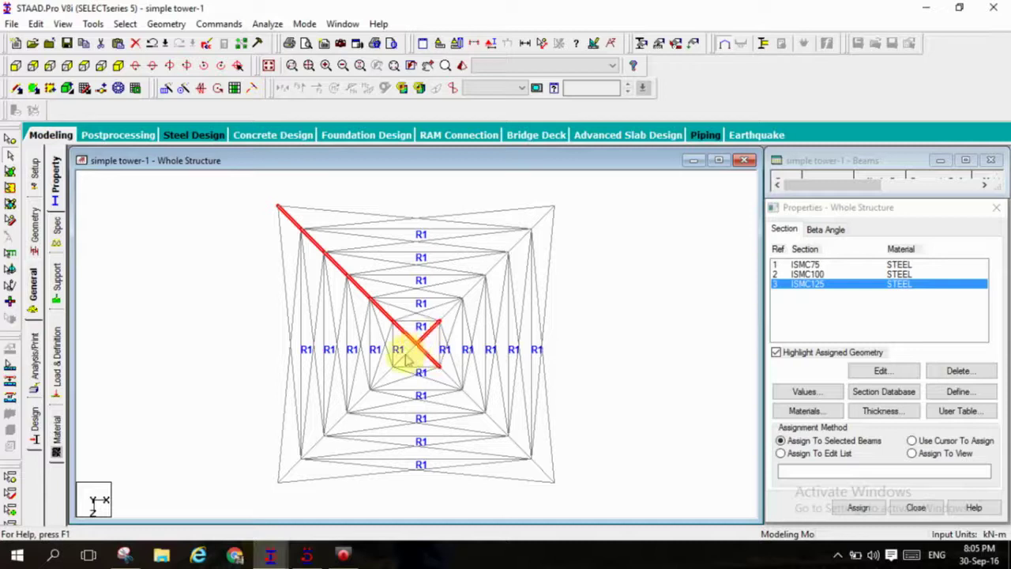
{"action": "left_click", "coordinate": [405, 357], "text": "ctrl"}
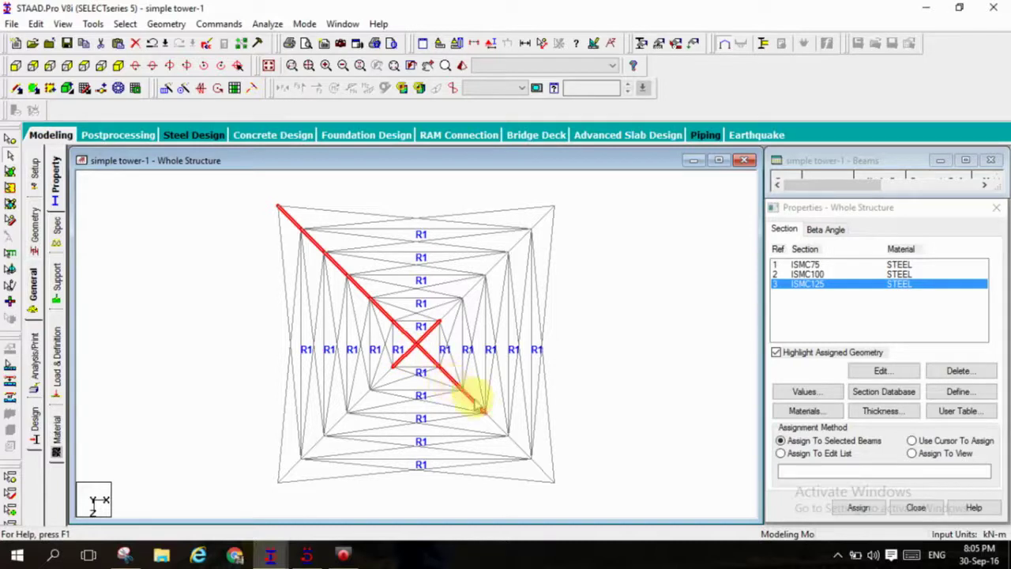
{"action": "left_click", "coordinate": [535, 464], "text": "ctrl"}
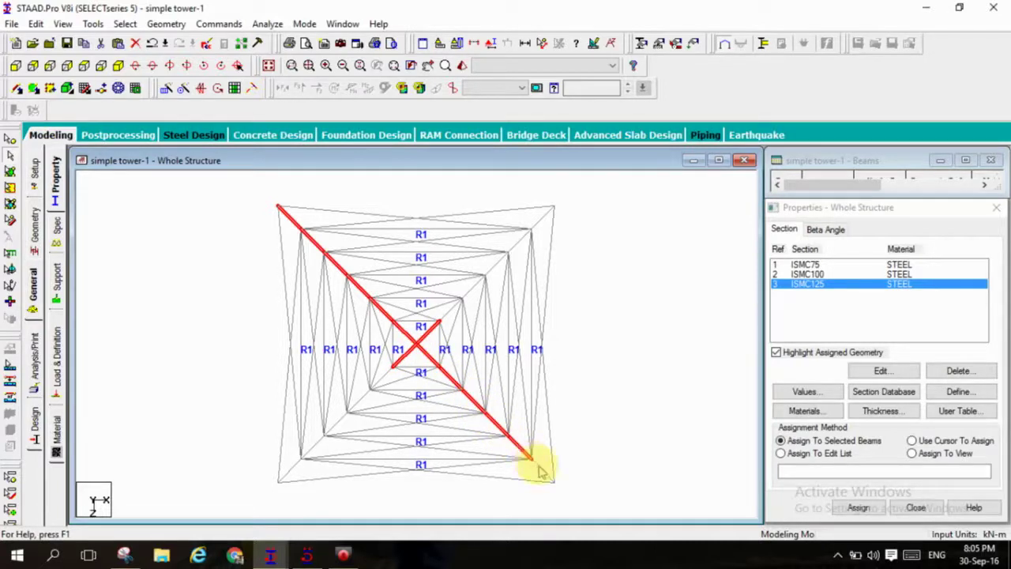
{"action": "left_click", "coordinate": [452, 311], "text": "ctrl"}
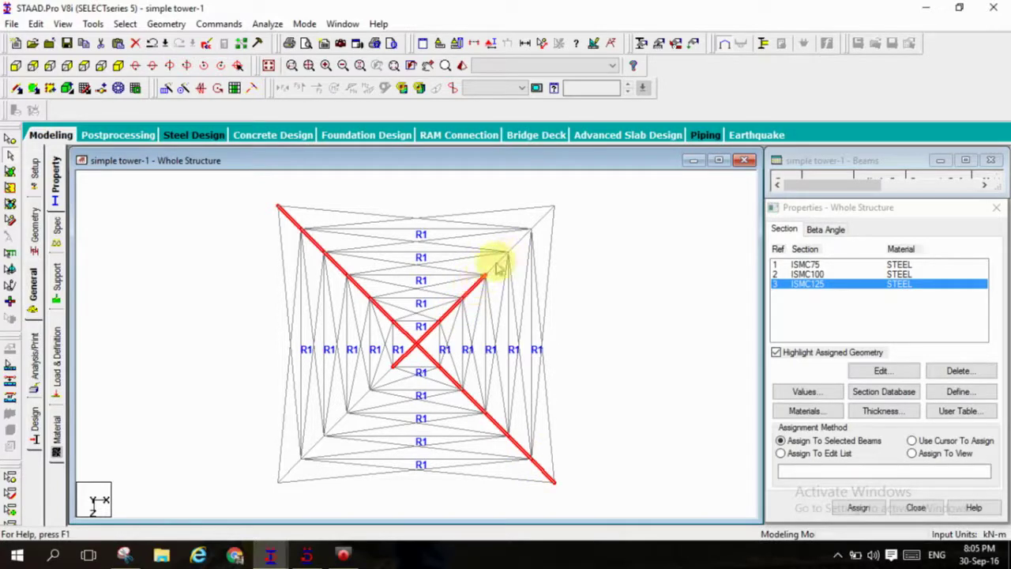
{"action": "left_click", "coordinate": [539, 223], "text": "ctrl"}
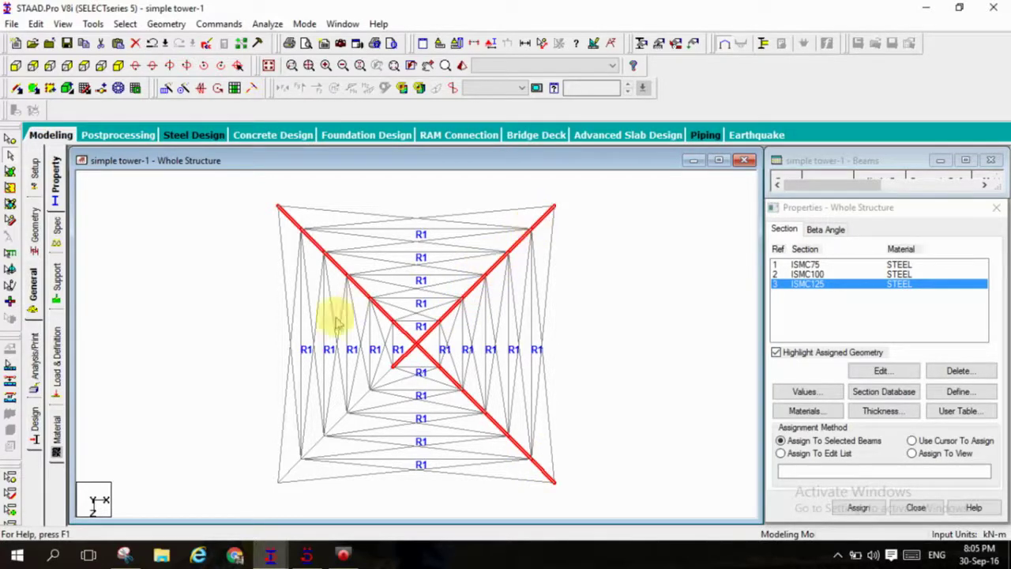
{"action": "left_click", "coordinate": [361, 403], "text": "ctrl"}
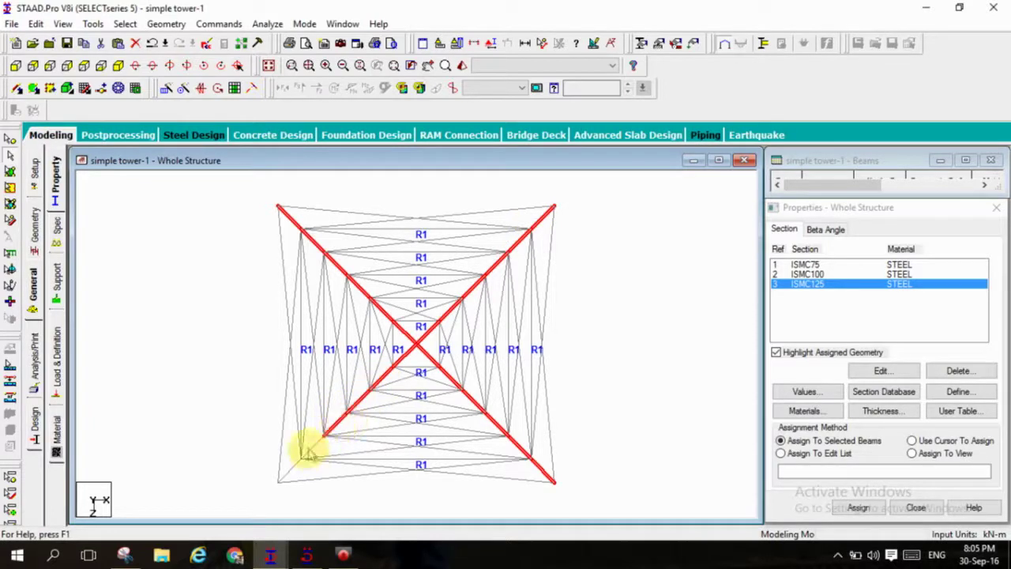
{"action": "left_click", "coordinate": [288, 472], "text": "ctrl"}
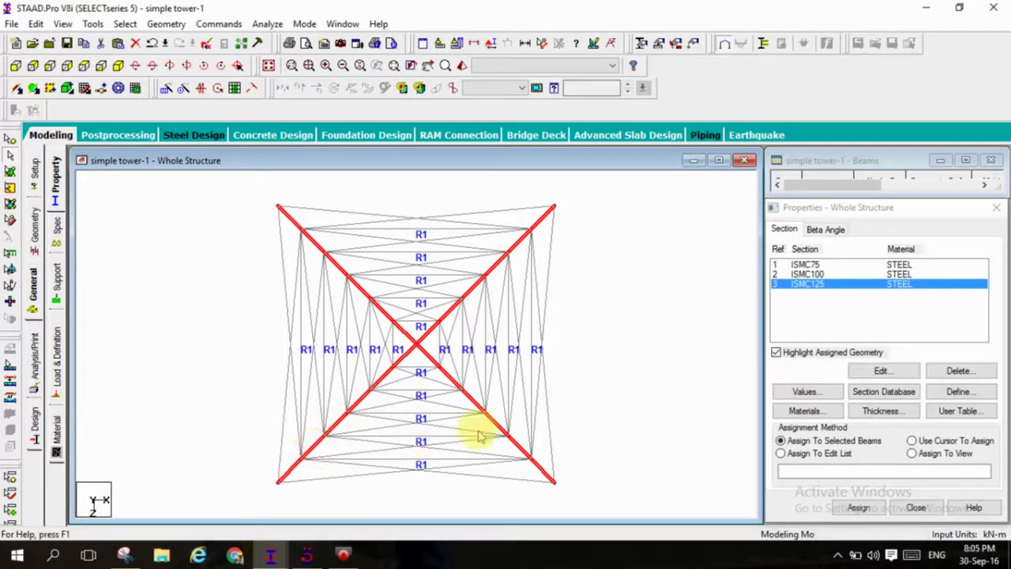
{"action": "left_click", "coordinate": [843, 510]}
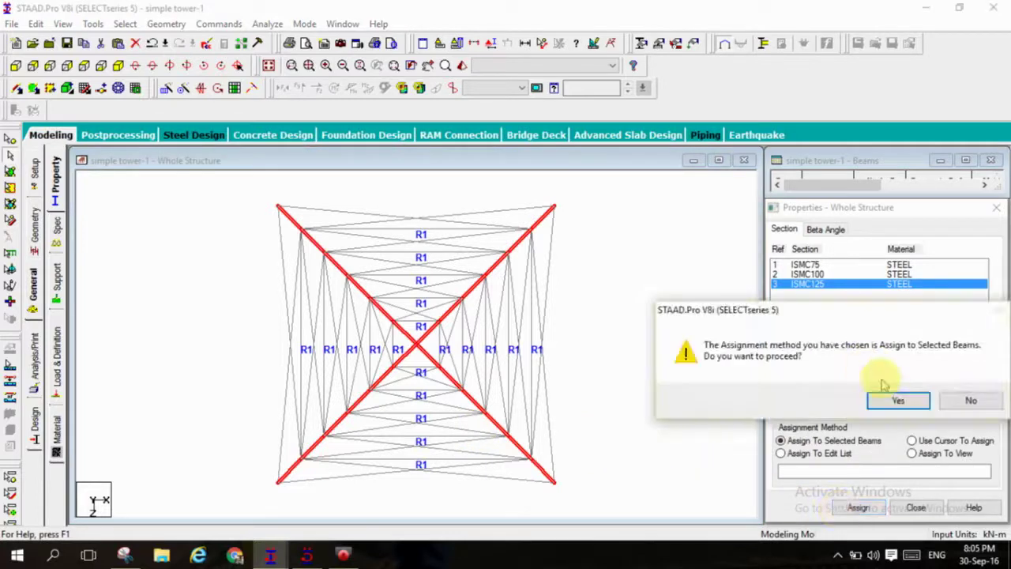
{"action": "left_click", "coordinate": [898, 401]}
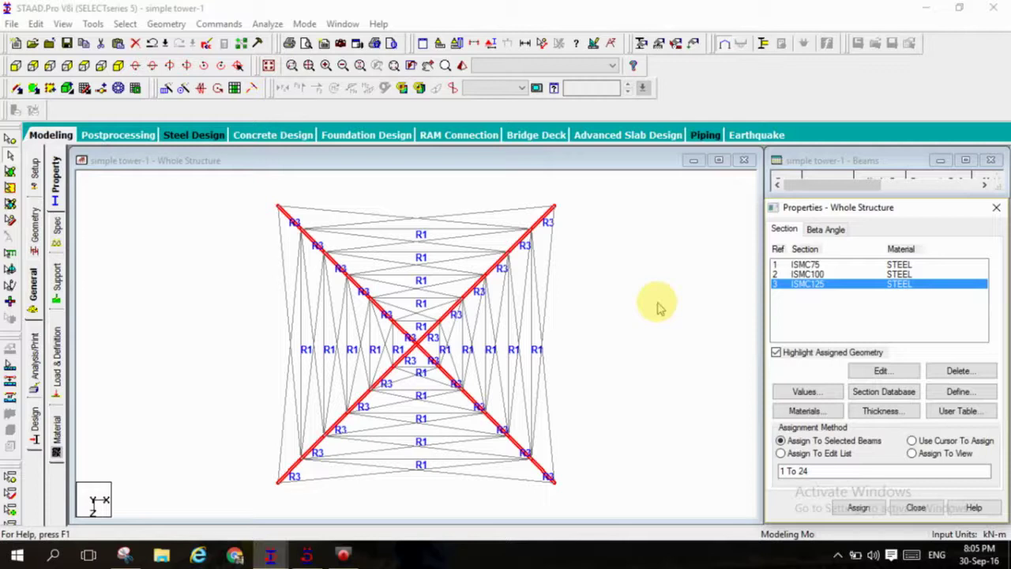
{"action": "left_click", "coordinate": [660, 308]}
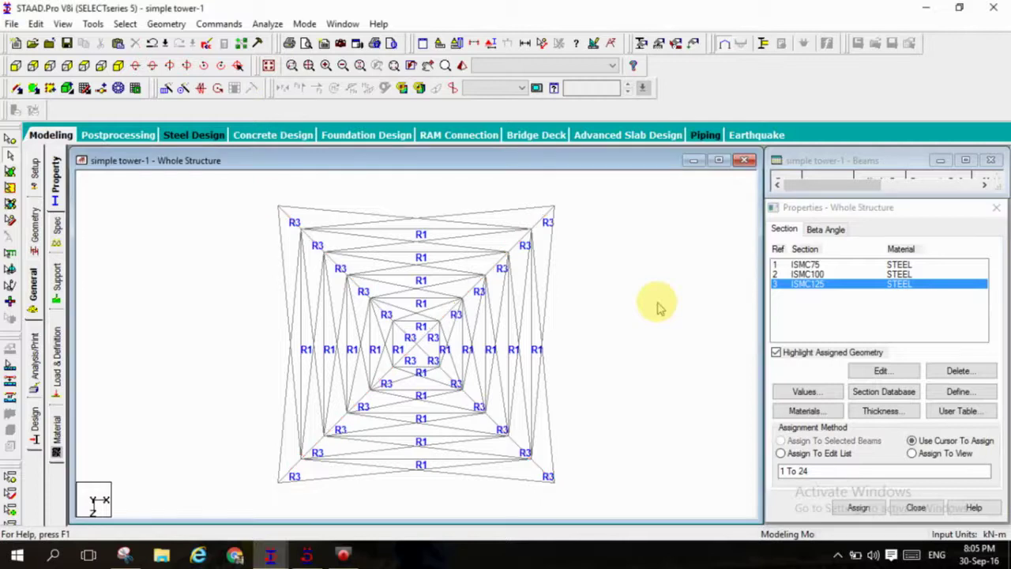
- Highlight the intersecting bracing members and assign the ISMC100 section (R2) to them
{"action": "left_click", "coordinate": [814, 274]}
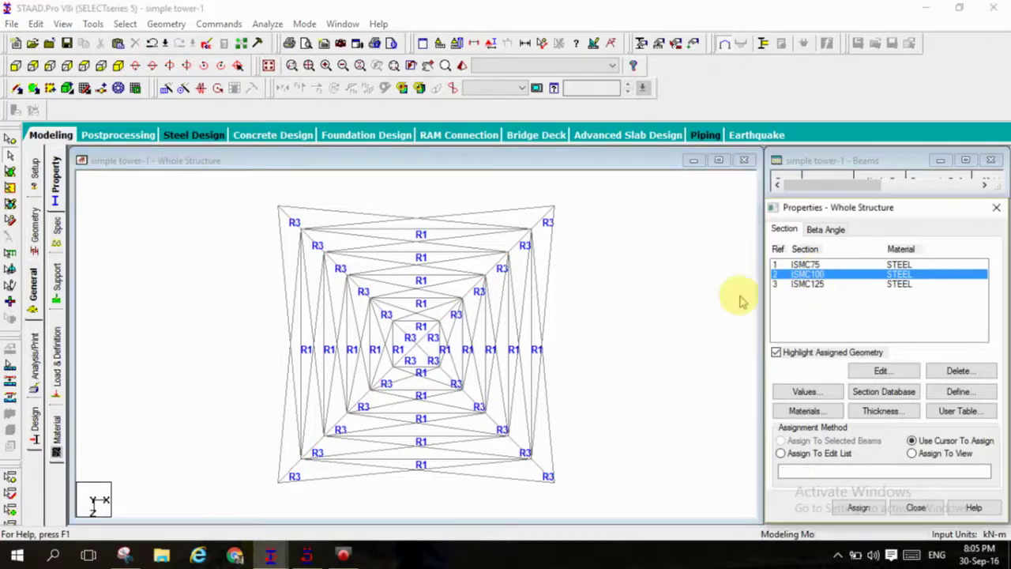
{"action": "left_click", "coordinate": [167, 24]}
{"action": "mouse_move", "coordinate": [267, 377]}
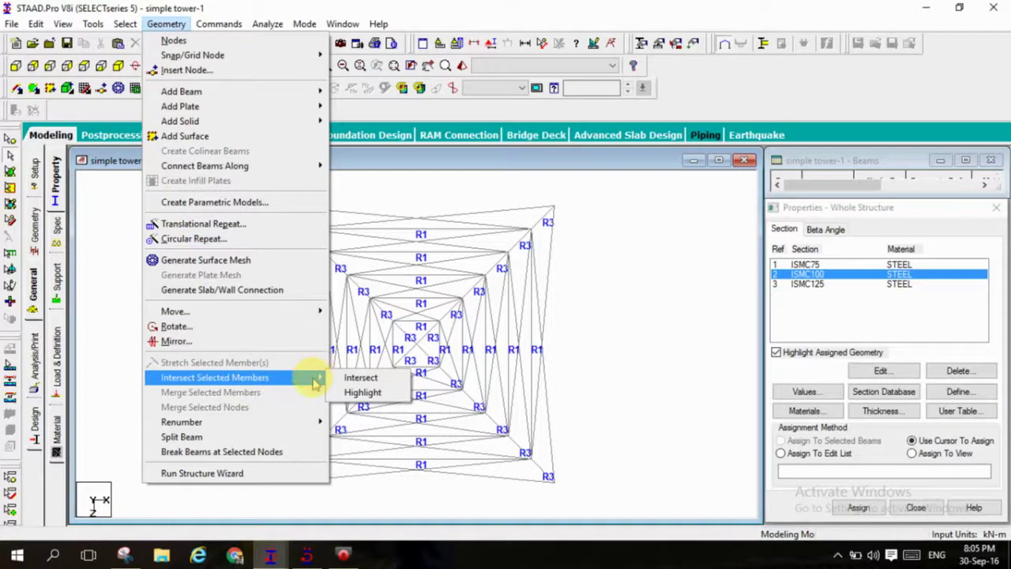
{"action": "left_click", "coordinate": [353, 394]}
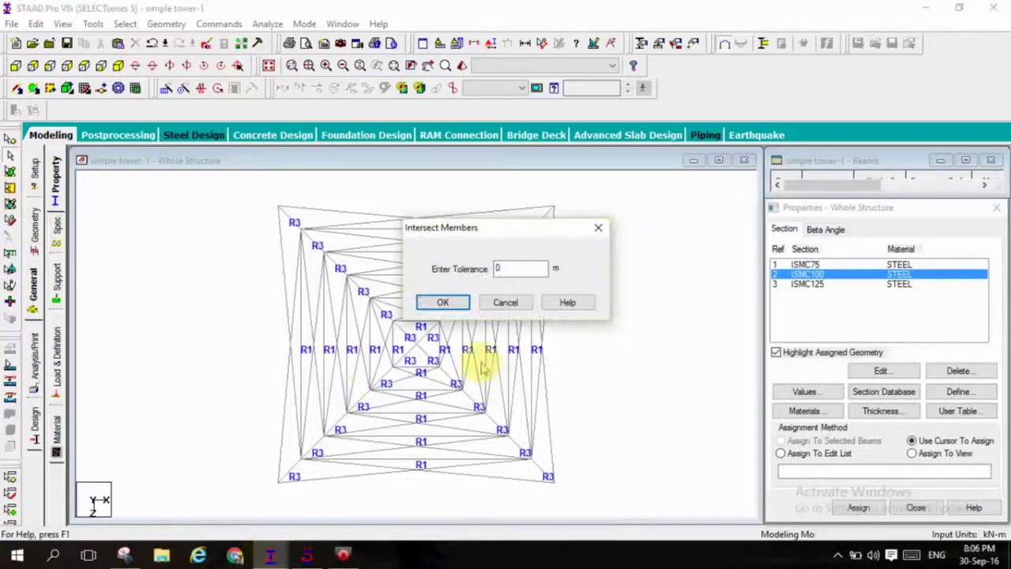
{"action": "left_click", "coordinate": [443, 301]}
{"action": "left_click", "coordinate": [781, 440]}
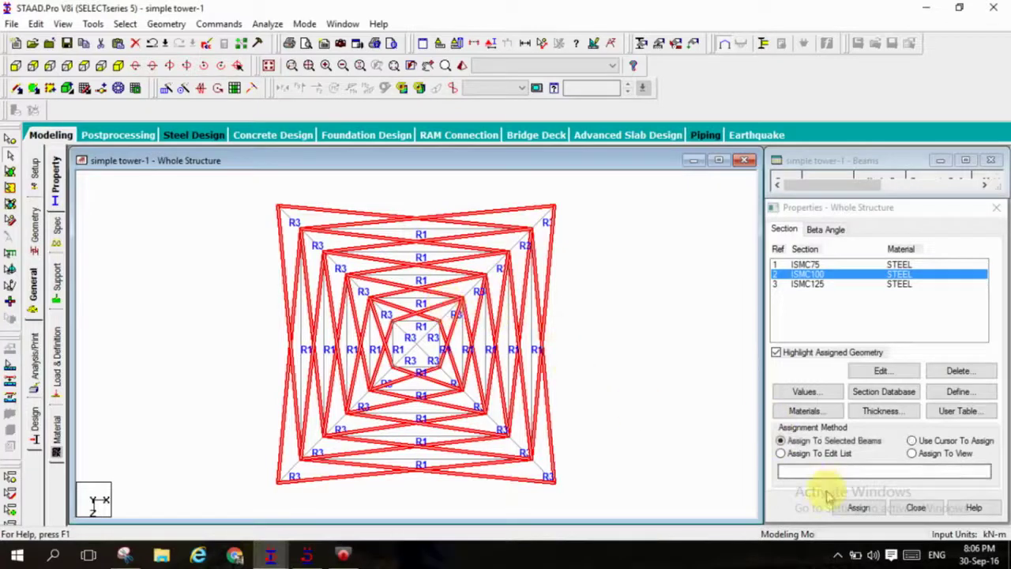
{"action": "left_click", "coordinate": [859, 508]}
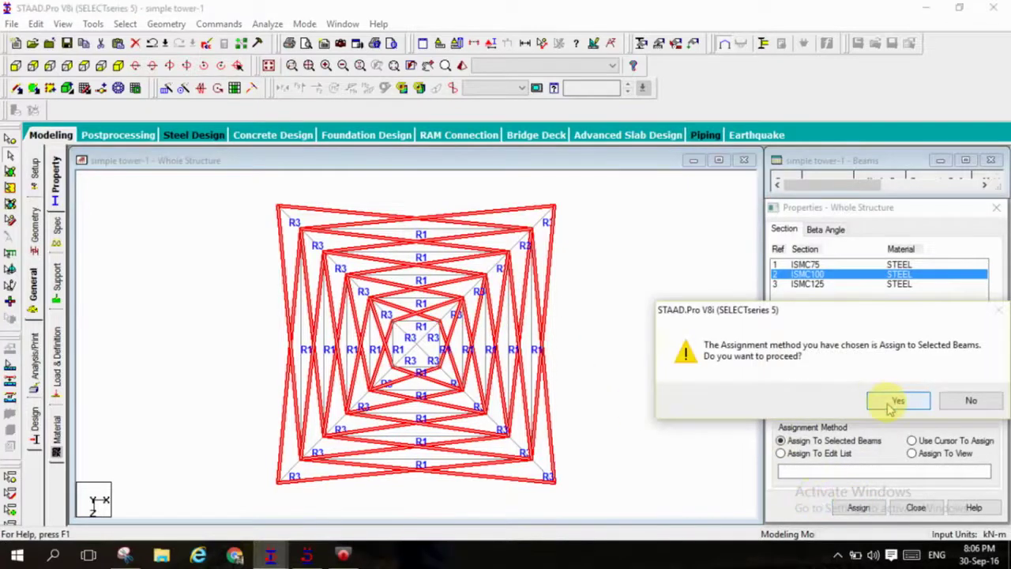
{"action": "left_click", "coordinate": [893, 403]}
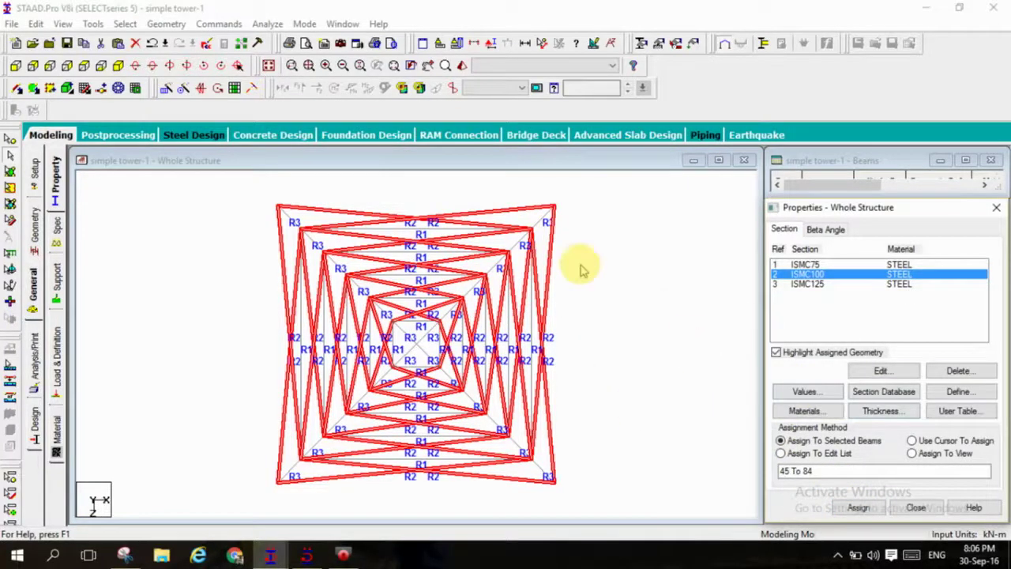
- Split the selected members at their crossings with zero tolerance, creating 40 new beams
{"action": "left_click", "coordinate": [166, 24]}
{"action": "mouse_move", "coordinate": [300, 378]}
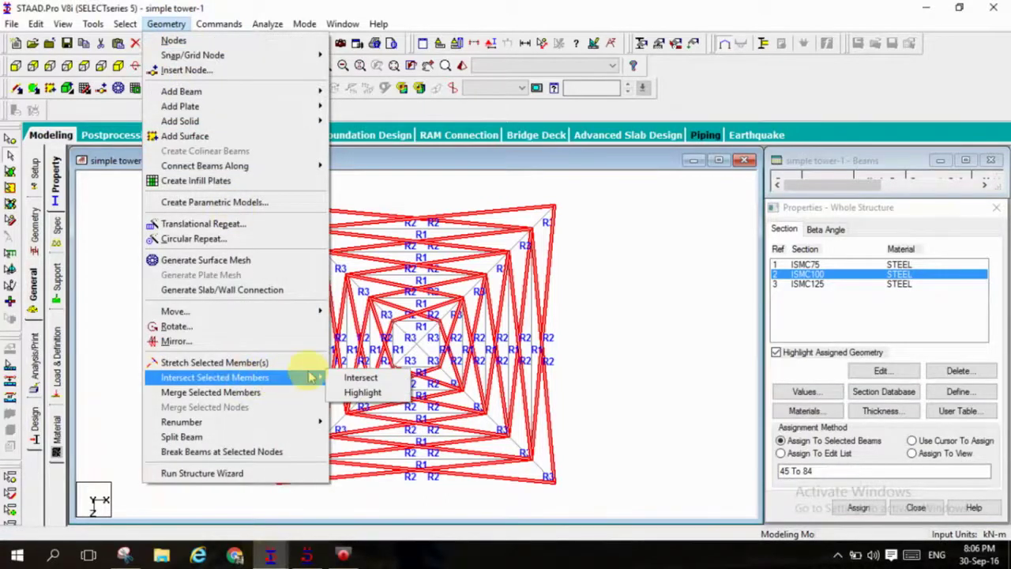
{"action": "left_click", "coordinate": [351, 377]}
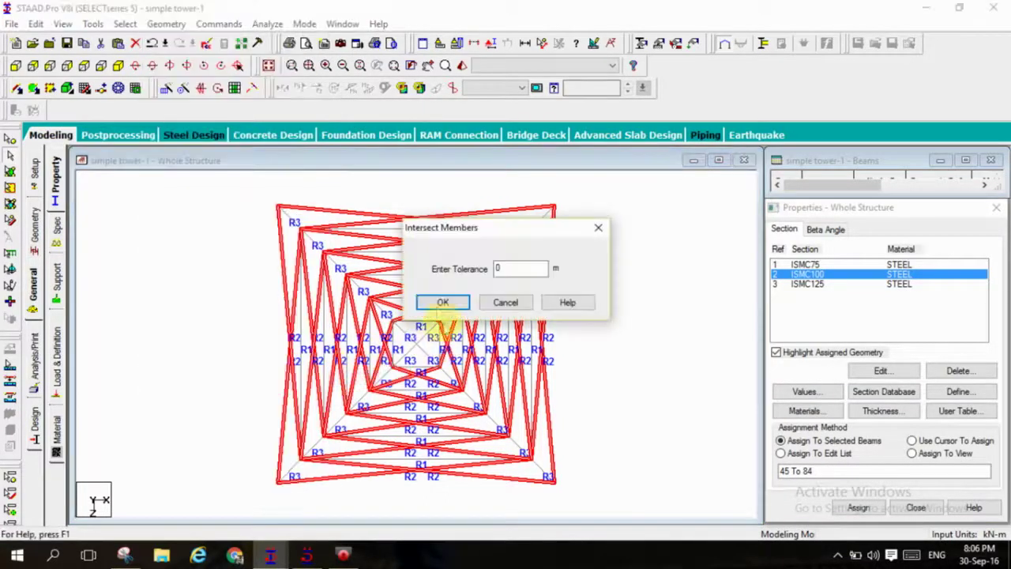
{"action": "left_click", "coordinate": [446, 301]}
{"action": "left_click", "coordinate": [551, 310]}
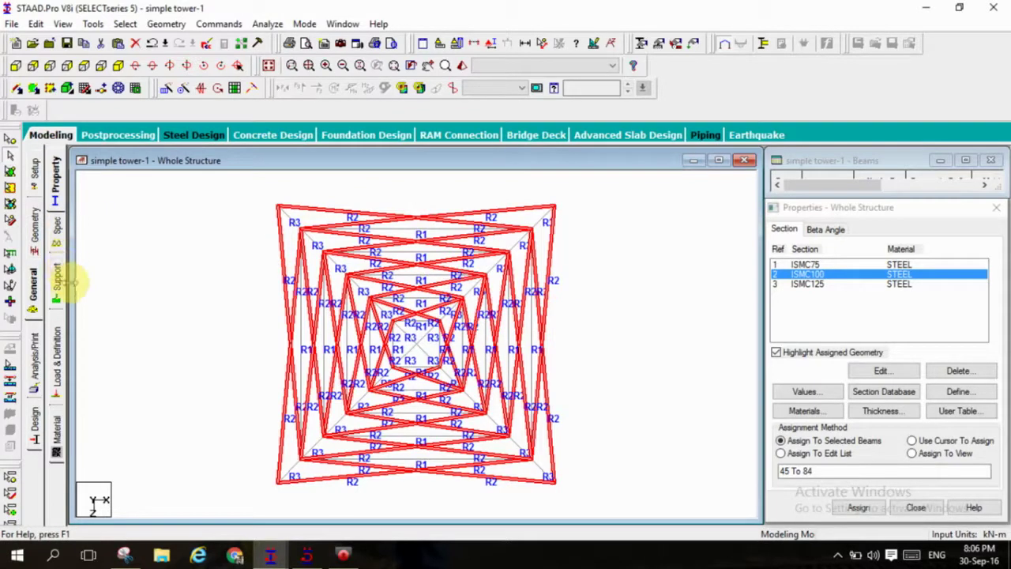
- In isometric view, create a fixed support as Support 2
{"action": "left_click", "coordinate": [118, 65]}
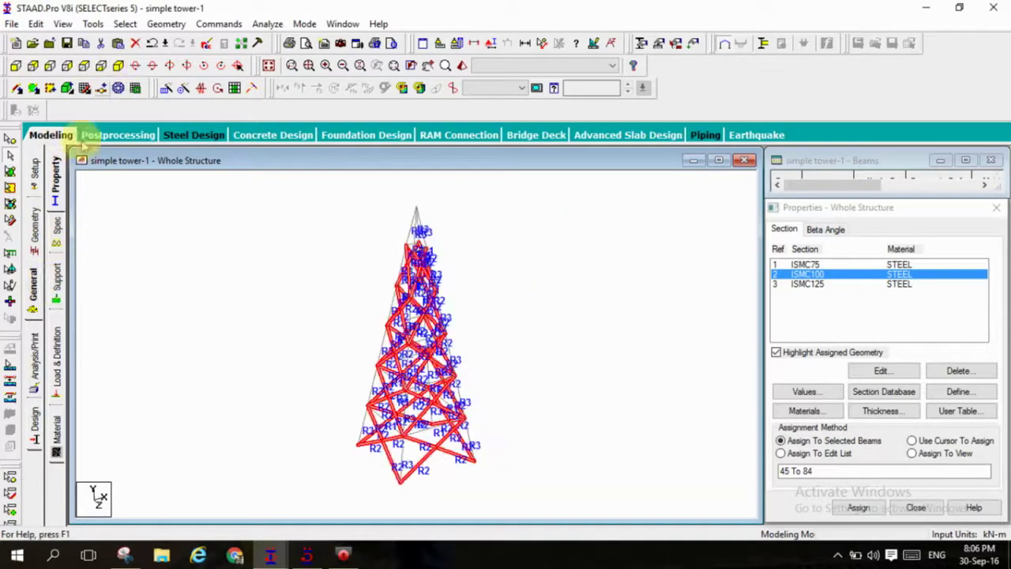
{"action": "left_click", "coordinate": [57, 278]}
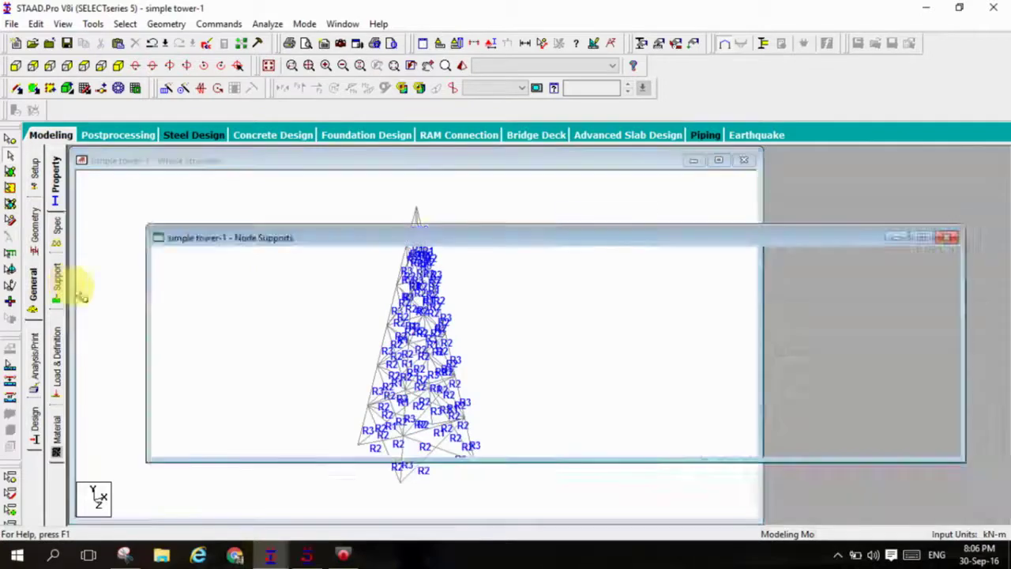
{"action": "left_click", "coordinate": [897, 398]}
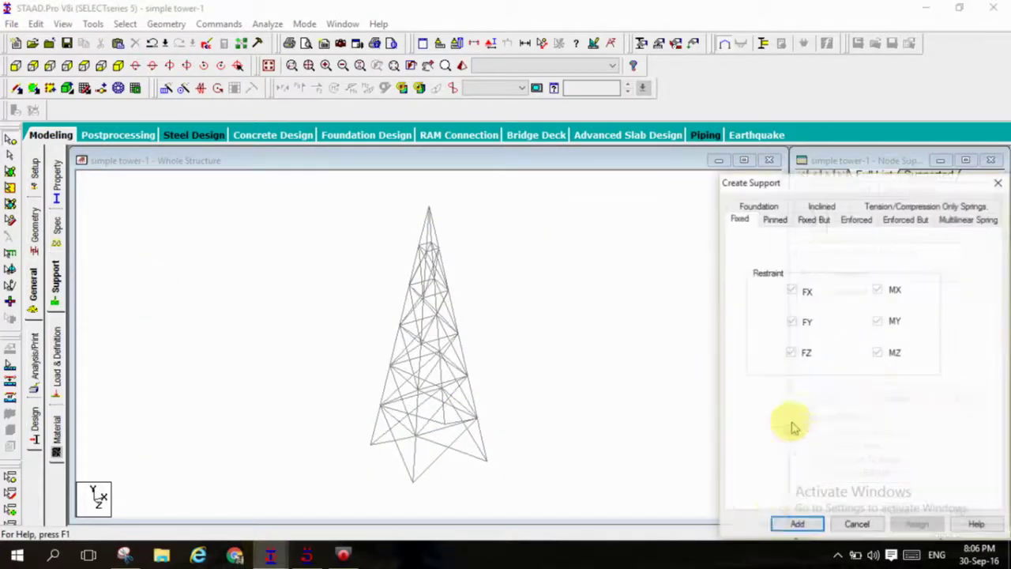
{"action": "left_click", "coordinate": [794, 528]}
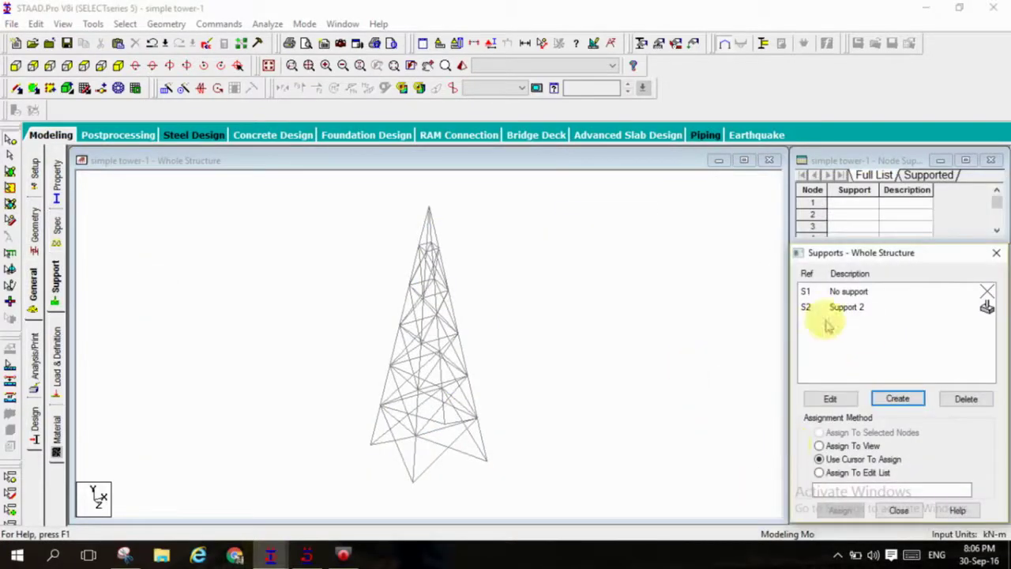
- Assign Support 2 to the tower's base nodes selected in front view
{"action": "left_click", "coordinate": [844, 315]}
{"action": "left_click", "coordinate": [32, 63]}
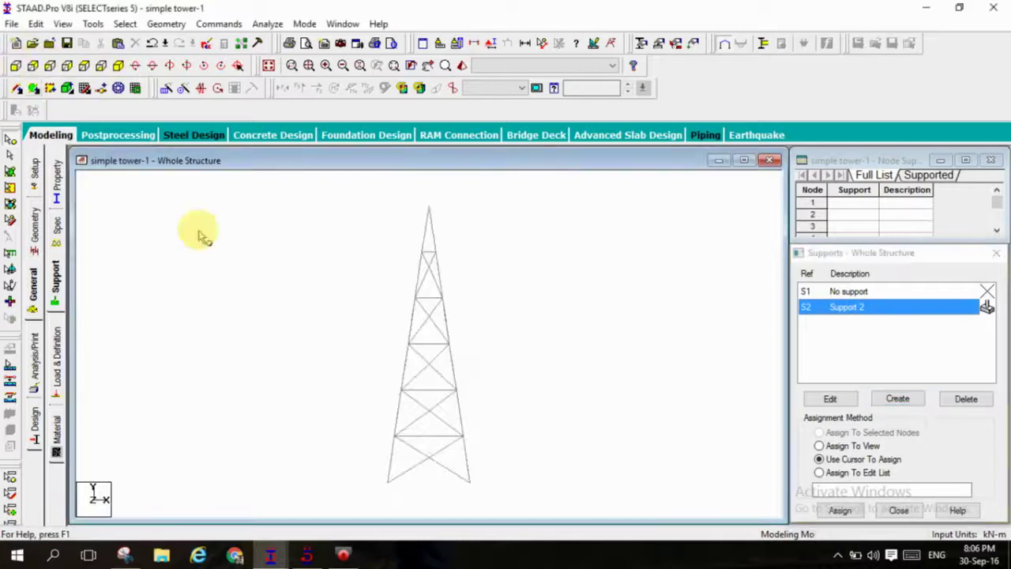
{"action": "left_click_drag", "start_coordinate": [357, 463], "coordinate": [556, 501]}
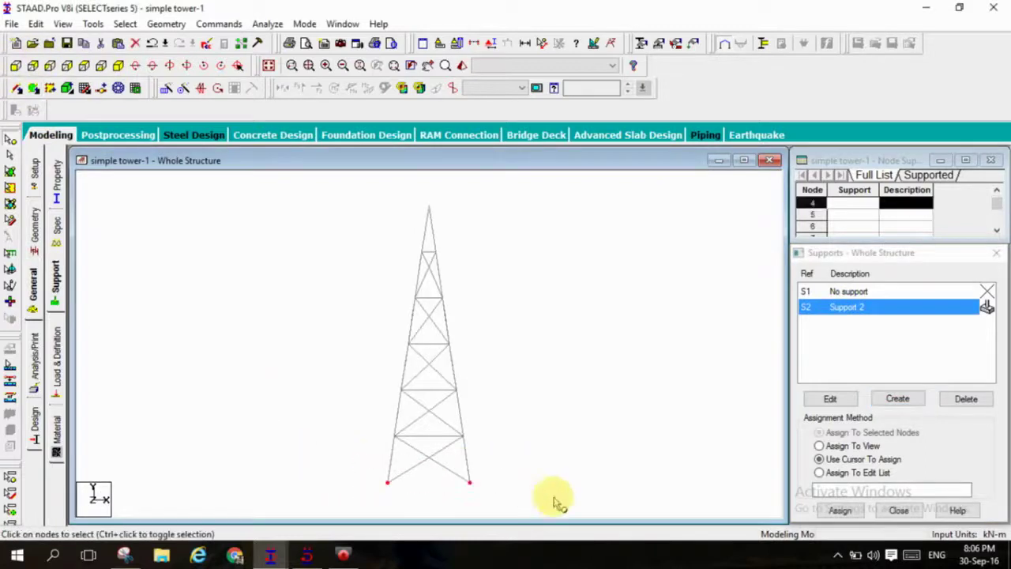
{"action": "left_click", "coordinate": [840, 511]}
{"action": "left_click", "coordinate": [902, 424]}
{"action": "left_click", "coordinate": [664, 370]}
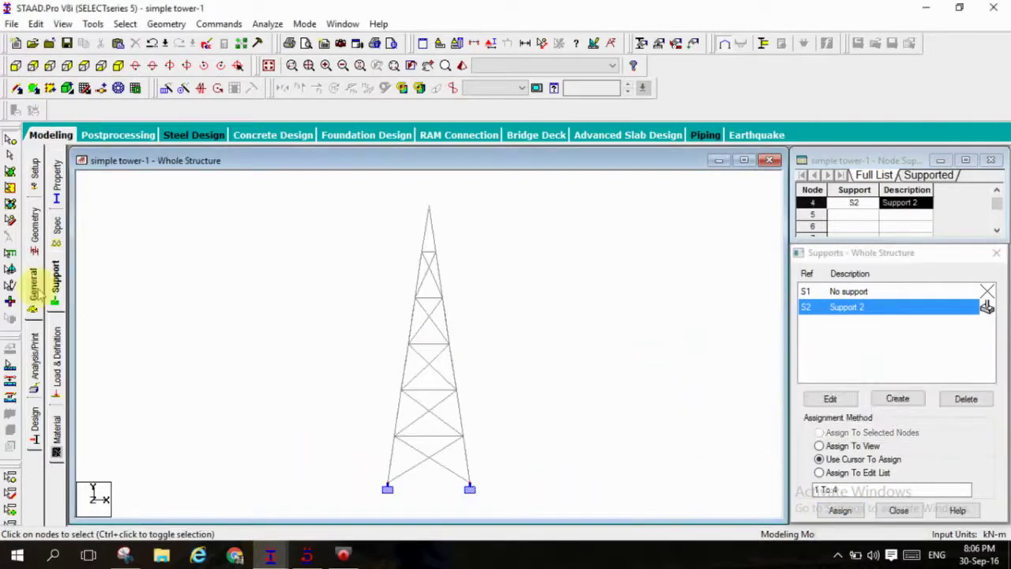
- Create the WIND 1 wind load type definition
{"action": "left_click", "coordinate": [56, 353]}
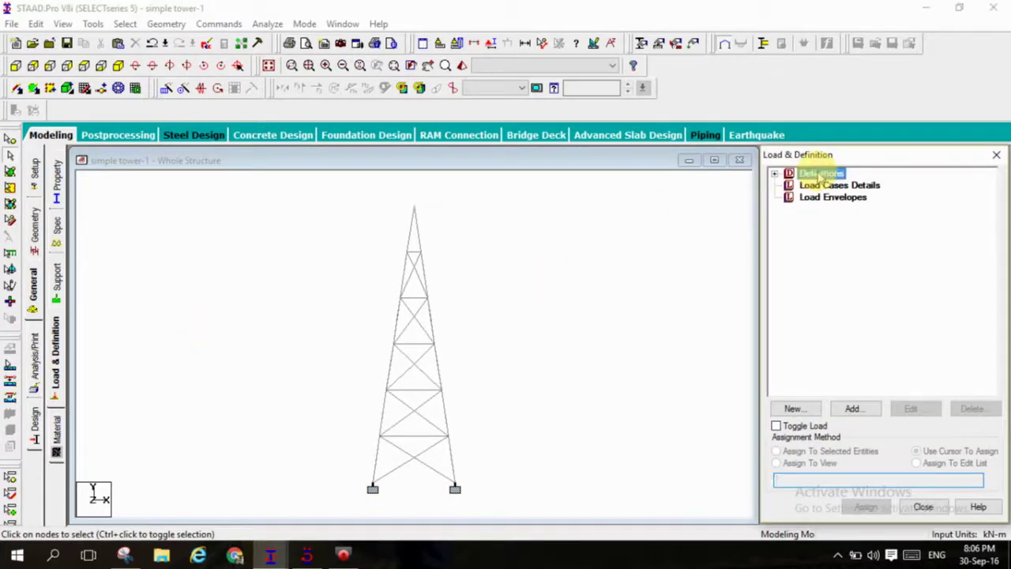
{"action": "left_click", "coordinate": [857, 409]}
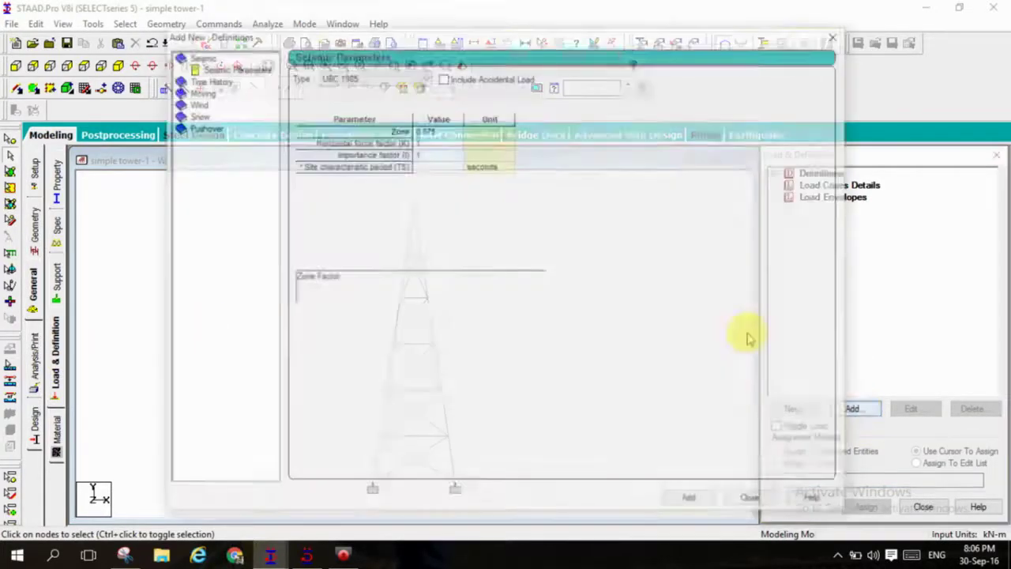
{"action": "left_click", "coordinate": [195, 92]}
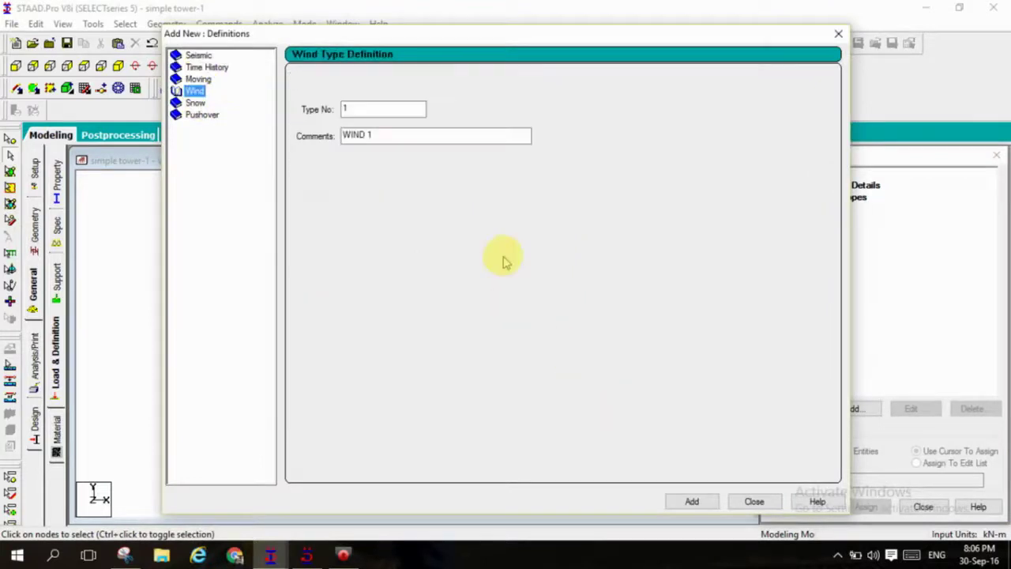
{"action": "left_click", "coordinate": [691, 501]}
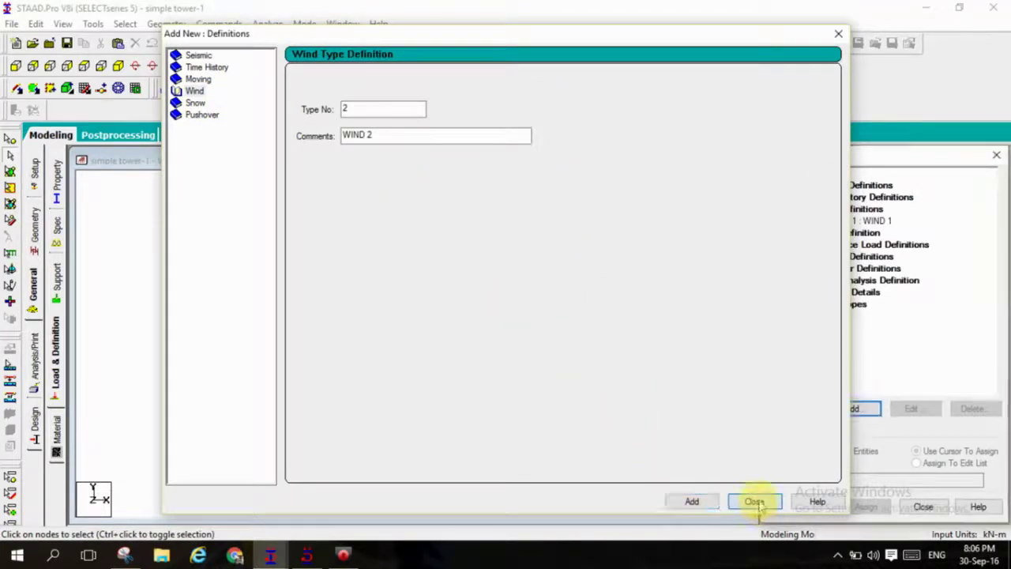
{"action": "left_click", "coordinate": [755, 501]}
{"action": "left_click", "coordinate": [847, 209]}
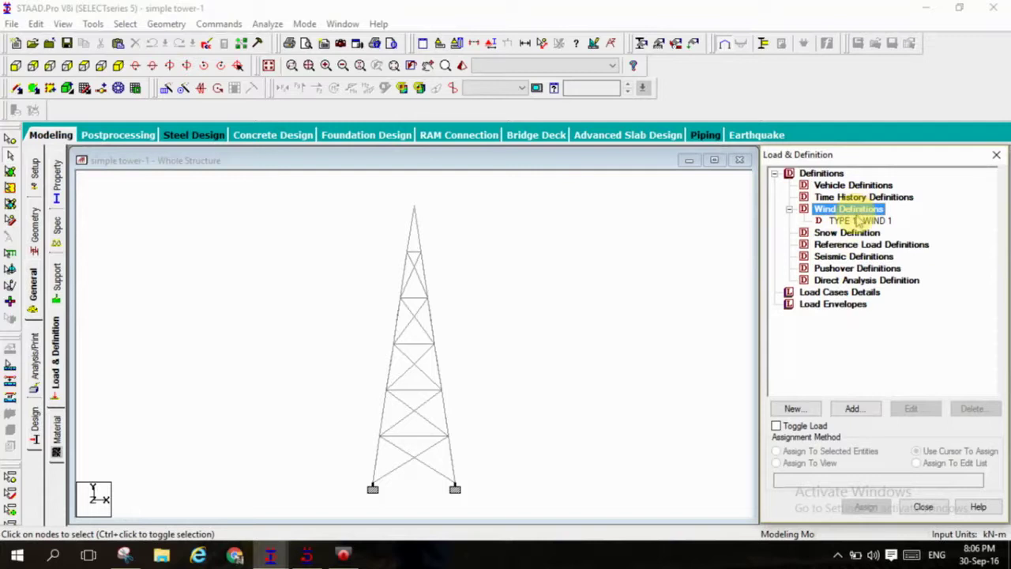
{"action": "left_click", "coordinate": [859, 221]}
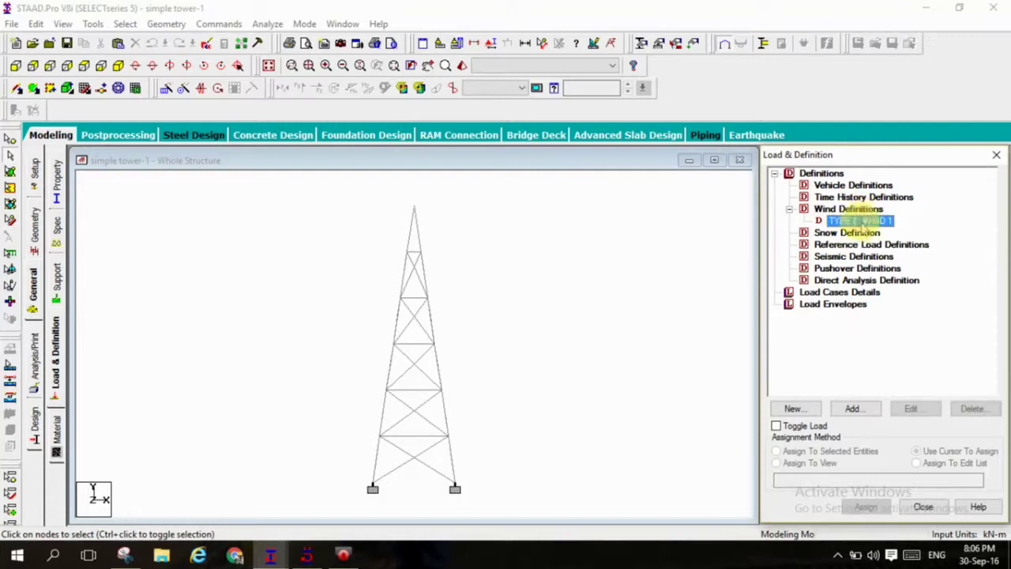
- Add SNiP 2.01.07-2011 wind intensity to WIND 1 with Urban Area terrain and Trusses/Lattice classification
{"action": "left_click", "coordinate": [867, 408]}
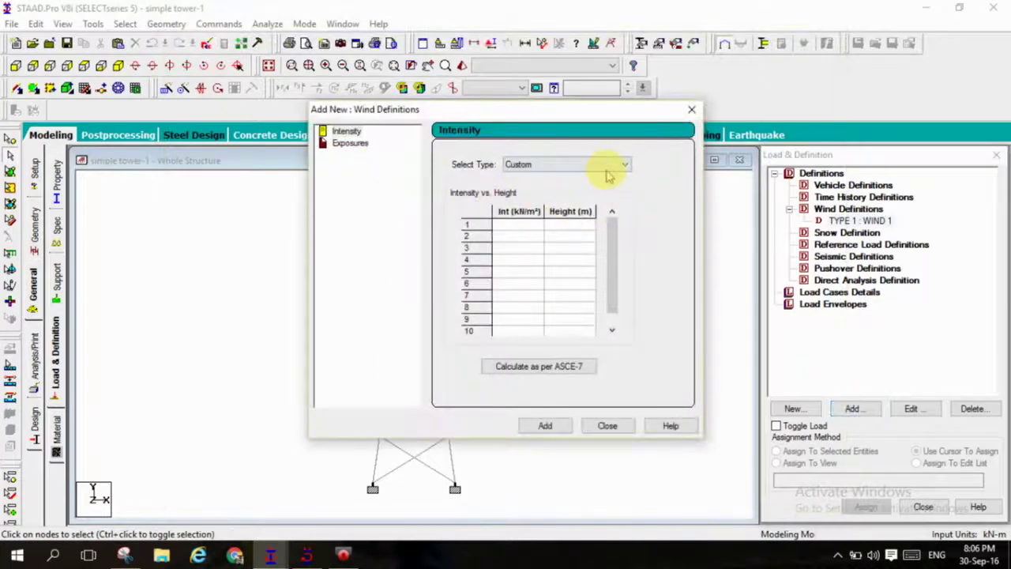
{"action": "left_click", "coordinate": [607, 168]}
{"action": "left_click", "coordinate": [589, 189]}
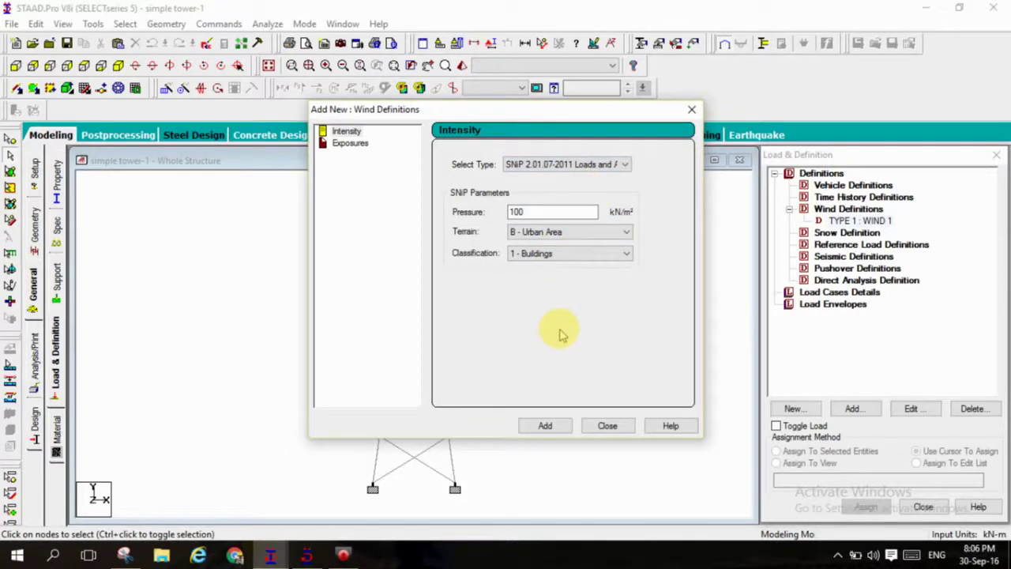
{"action": "left_click", "coordinate": [572, 233]}
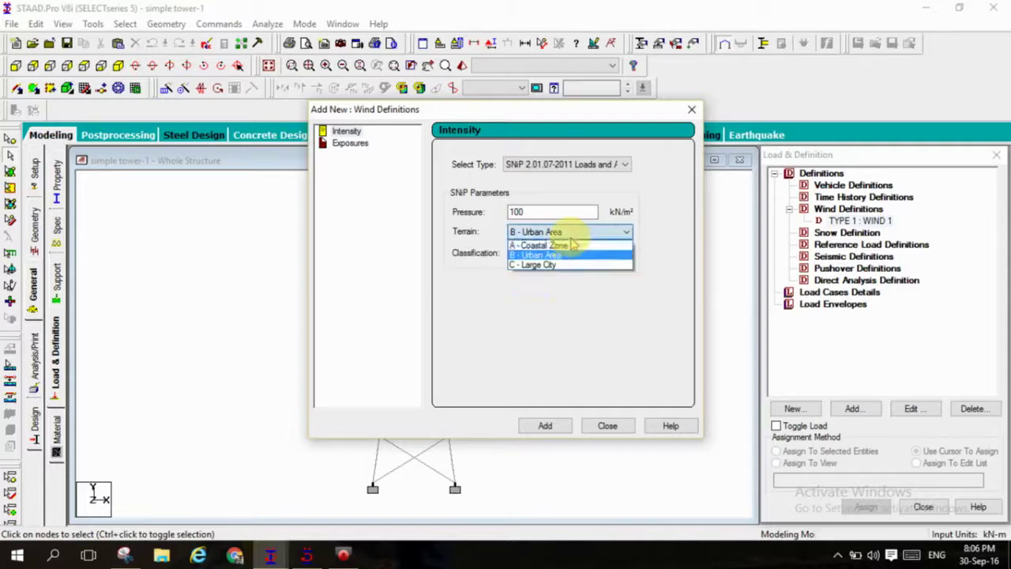
{"action": "left_click", "coordinate": [572, 246]}
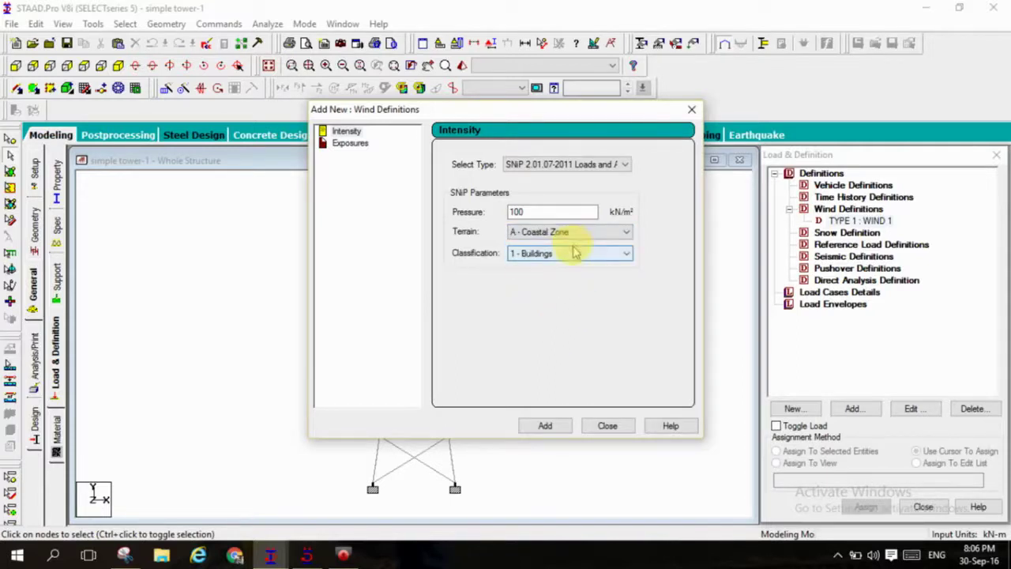
{"action": "left_click", "coordinate": [576, 232]}
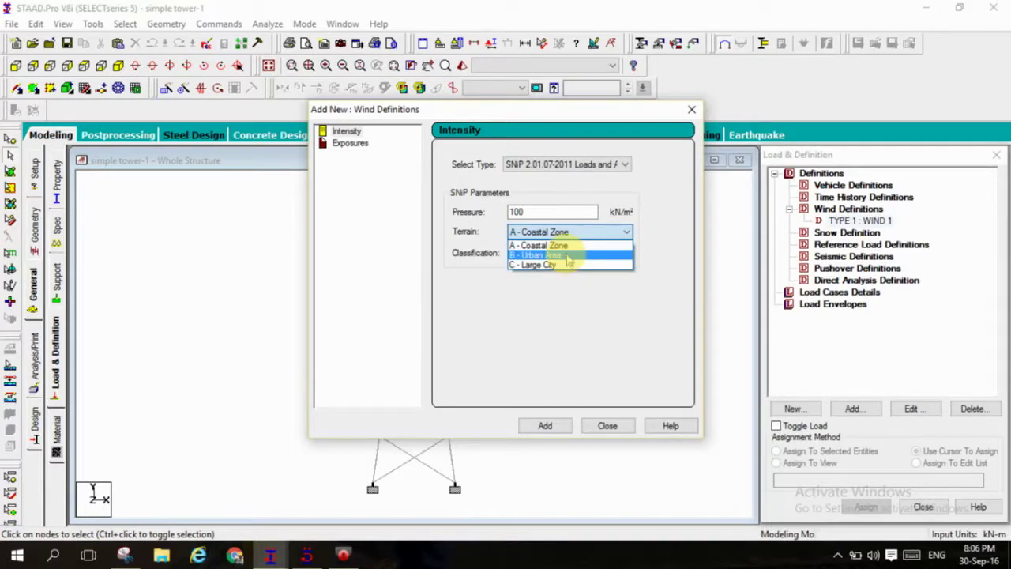
{"action": "left_click", "coordinate": [566, 256]}
{"action": "left_click", "coordinate": [567, 254]}
{"action": "left_click", "coordinate": [567, 289]}
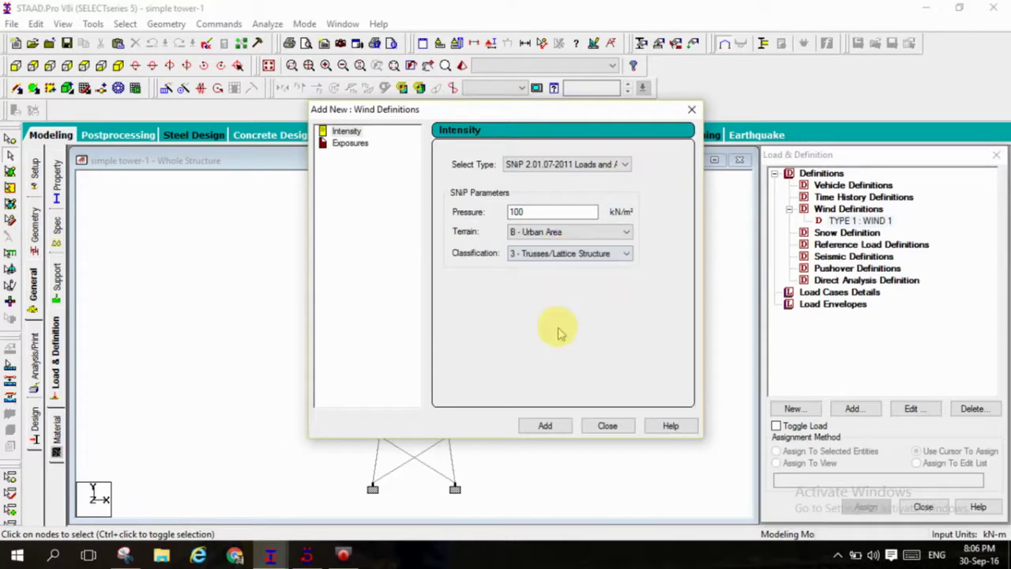
{"action": "left_click", "coordinate": [545, 425]}
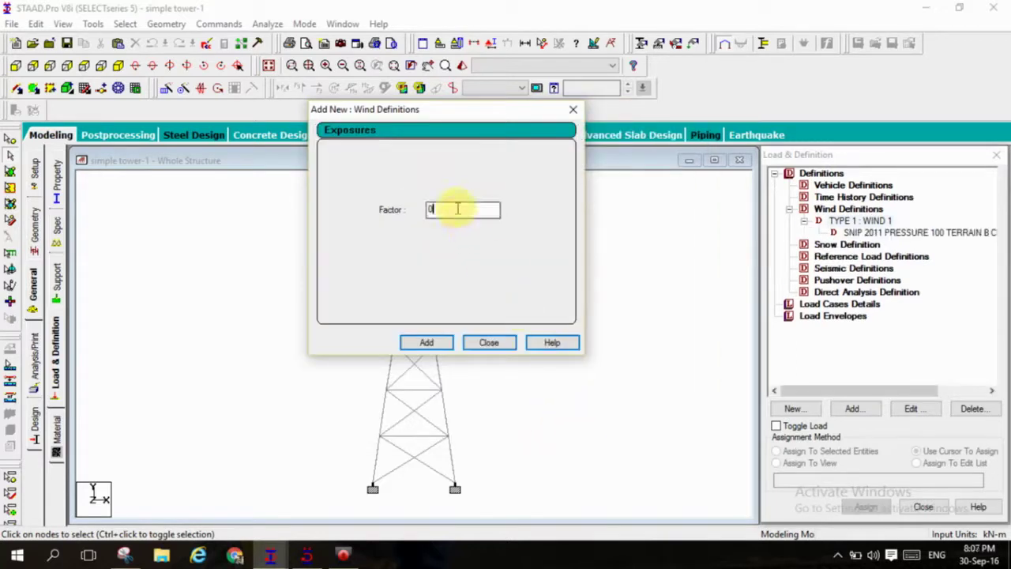
- Add exposure factor 1 and assign it to all nodes in view (1 to 45)
{"action": "left_click", "coordinate": [426, 342]}
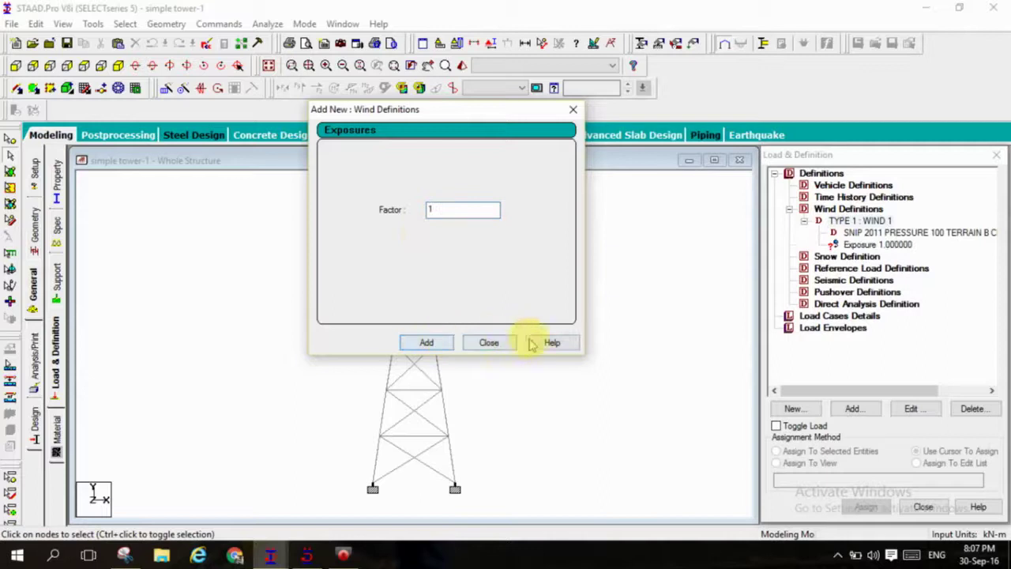
{"action": "left_click", "coordinate": [490, 342]}
{"action": "left_click", "coordinate": [865, 244]}
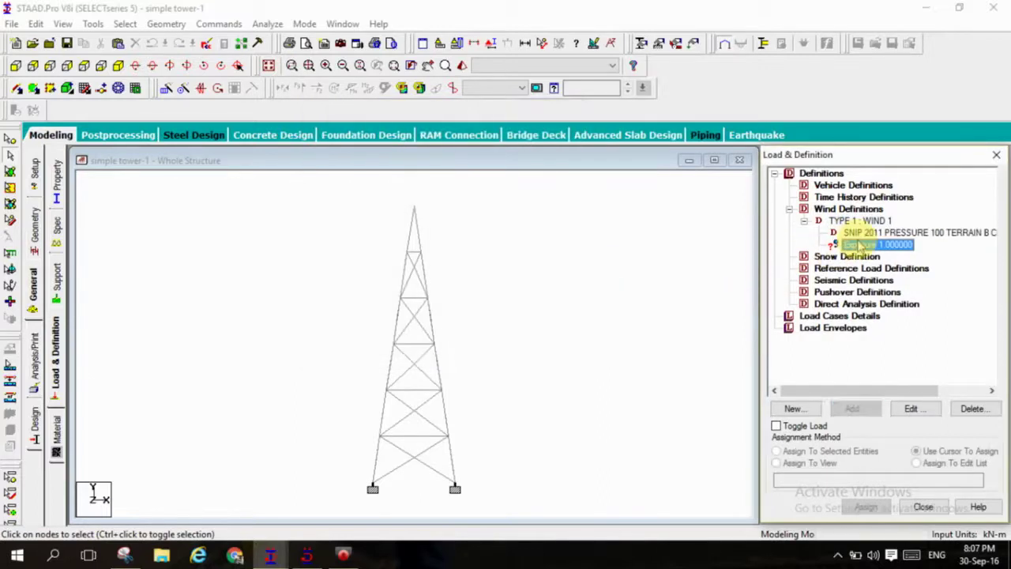
{"action": "left_click", "coordinate": [825, 463]}
{"action": "left_click", "coordinate": [866, 506]}
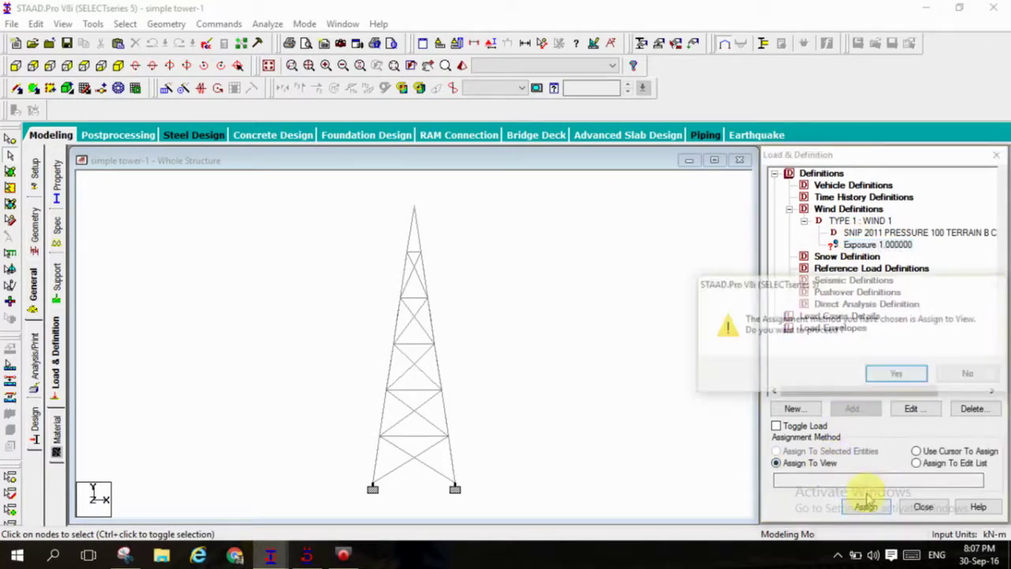
{"action": "left_click", "coordinate": [899, 375]}
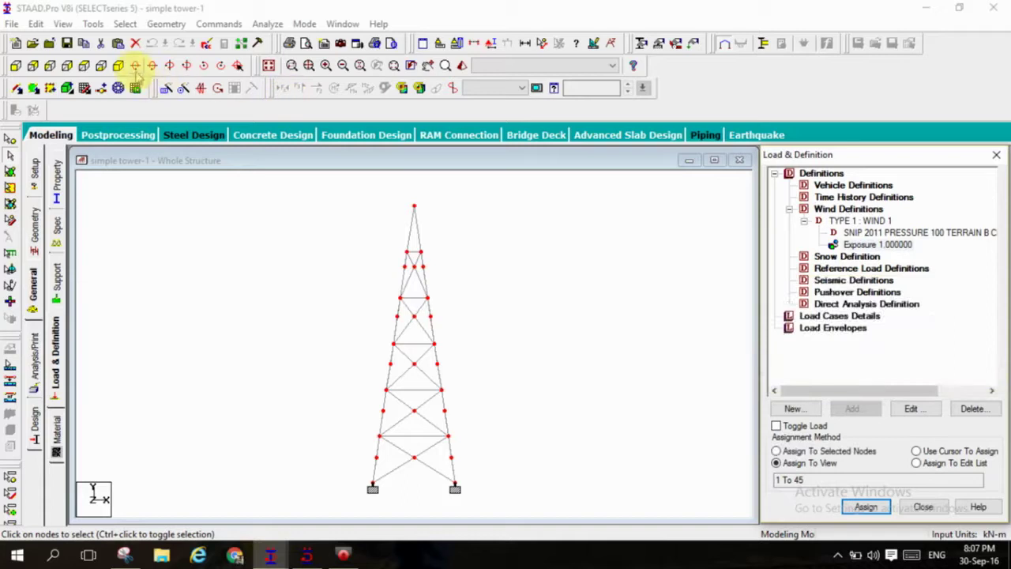
{"action": "left_click", "coordinate": [136, 66]}
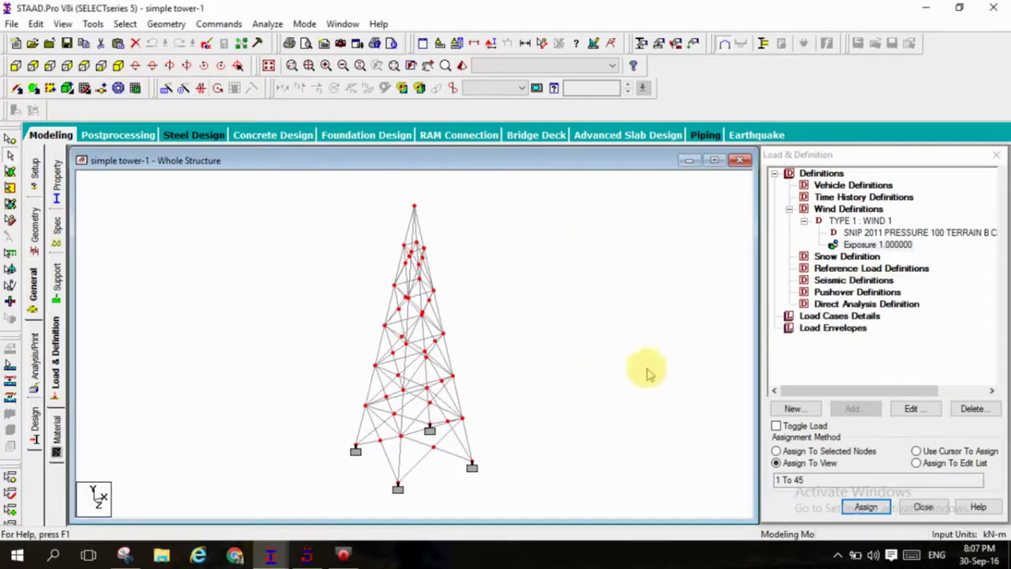
- Create LOAD CASE 1 with loading type Dead
{"action": "left_click", "coordinate": [774, 173]}
{"action": "left_click", "coordinate": [830, 185]}
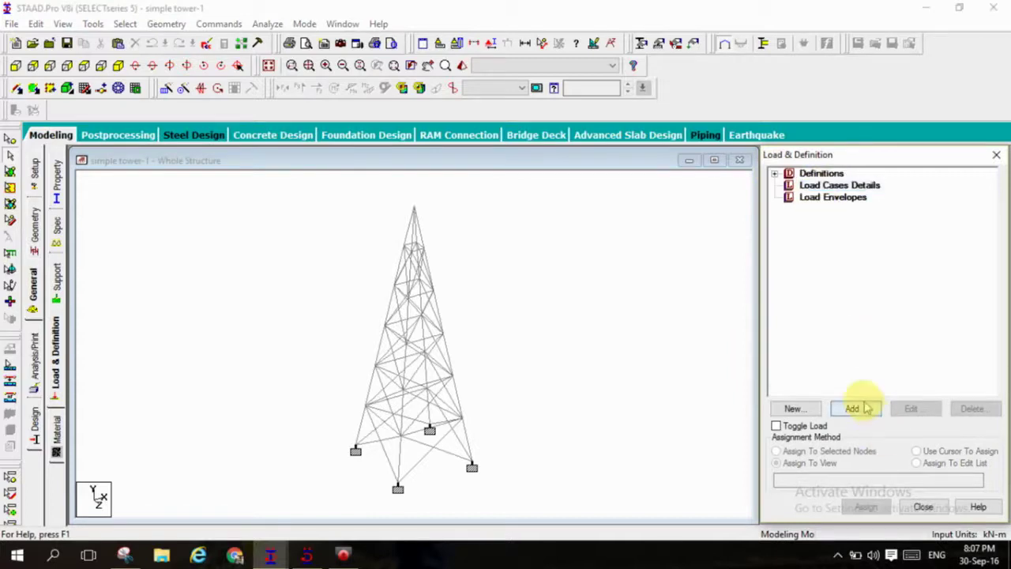
{"action": "left_click", "coordinate": [853, 409]}
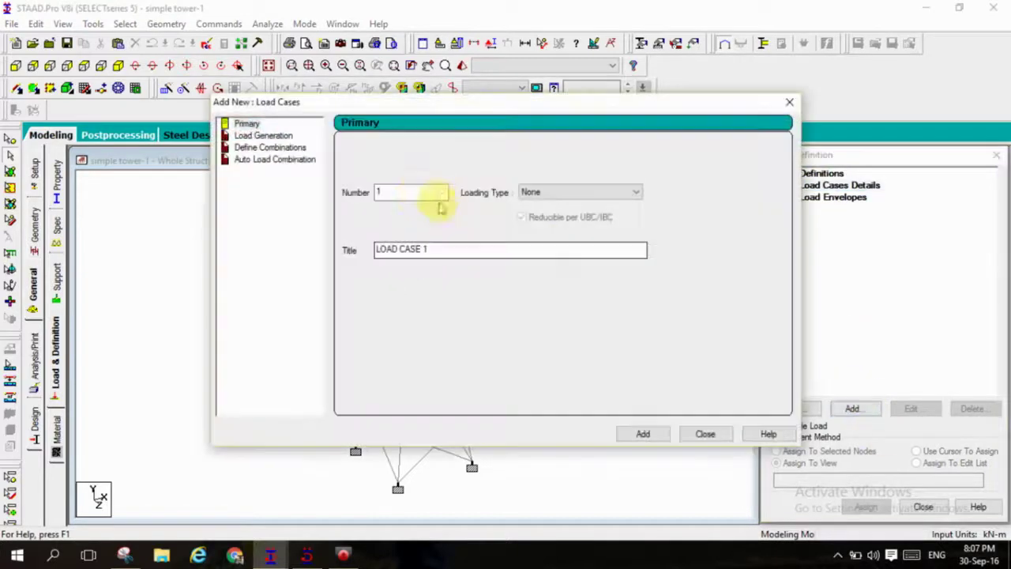
{"action": "left_click", "coordinate": [595, 195]}
{"action": "left_click", "coordinate": [589, 214]}
{"action": "left_click", "coordinate": [645, 434]}
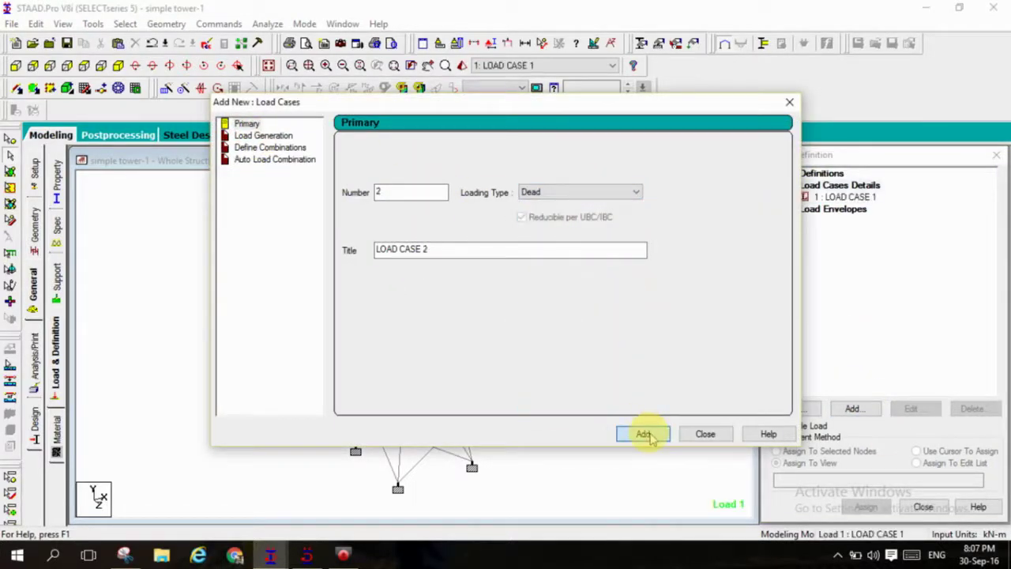
{"action": "left_click", "coordinate": [705, 434]}
- Create LOAD CASE 2 with loading type Live
{"action": "left_click", "coordinate": [831, 188]}
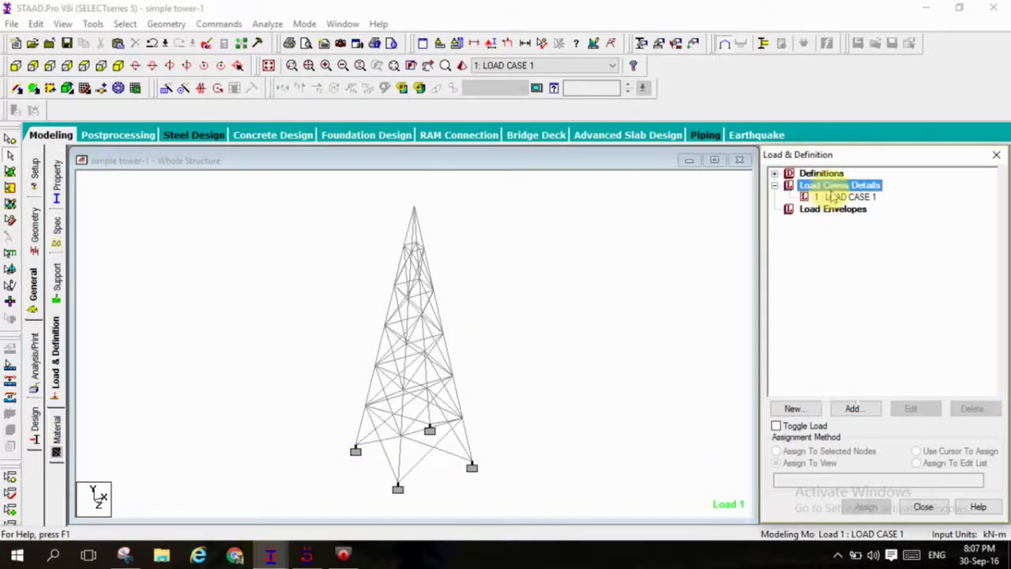
{"action": "left_click", "coordinate": [853, 409]}
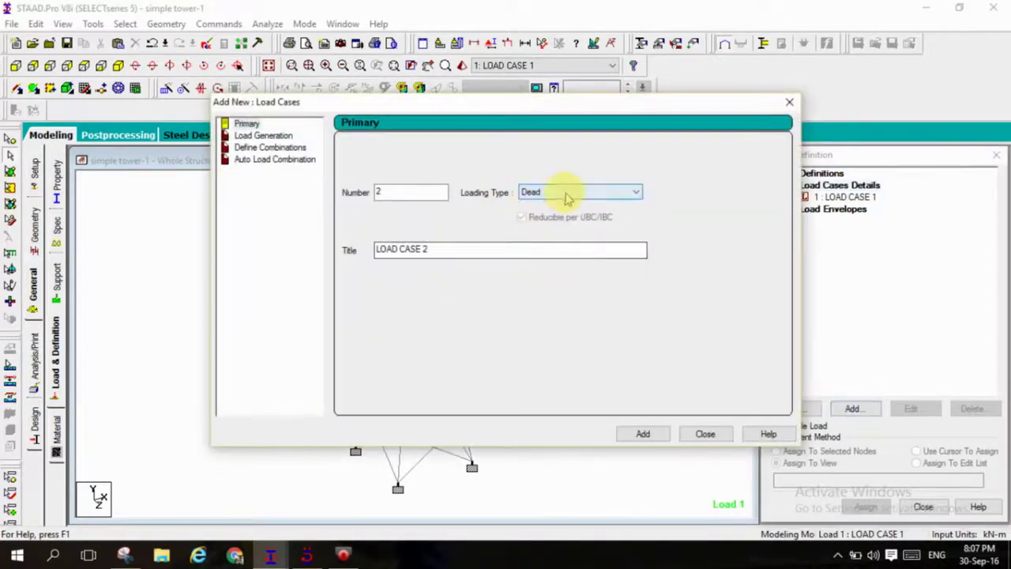
{"action": "left_click", "coordinate": [566, 195]}
{"action": "left_click", "coordinate": [557, 217]}
{"action": "left_click", "coordinate": [643, 434]}
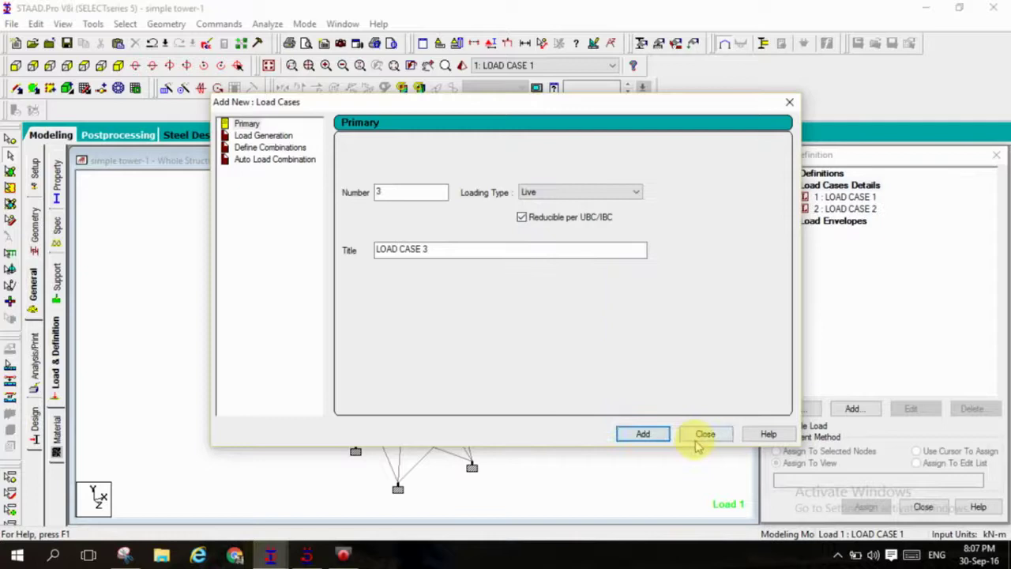
{"action": "left_click", "coordinate": [699, 436]}
- Add a selfweight load Y -1 to LOAD CASE 1
{"action": "left_click", "coordinate": [857, 197]}
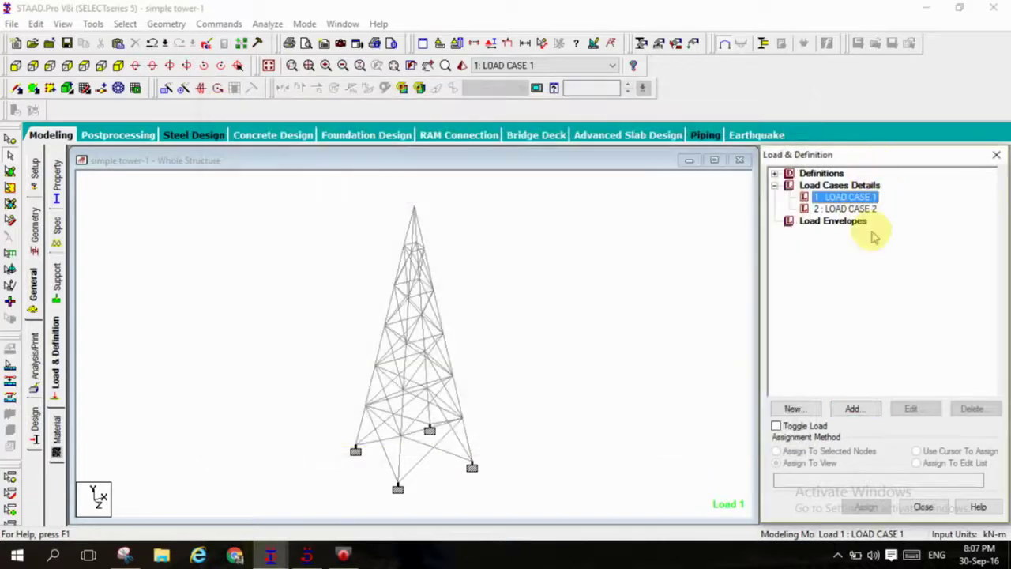
{"action": "left_click", "coordinate": [853, 409]}
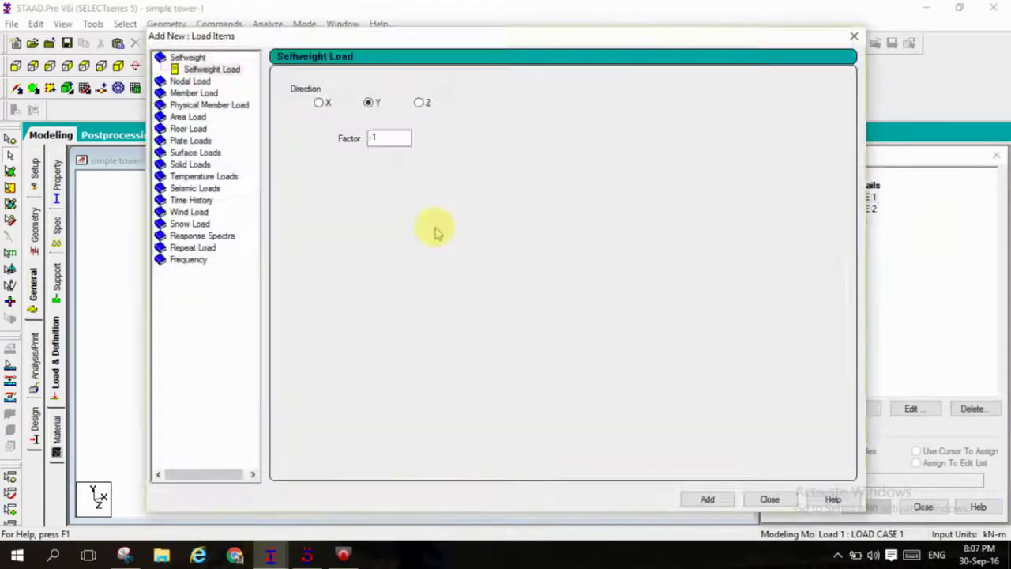
{"action": "left_click", "coordinate": [708, 500]}
{"action": "left_click", "coordinate": [770, 500]}
{"action": "left_click", "coordinate": [849, 221]}
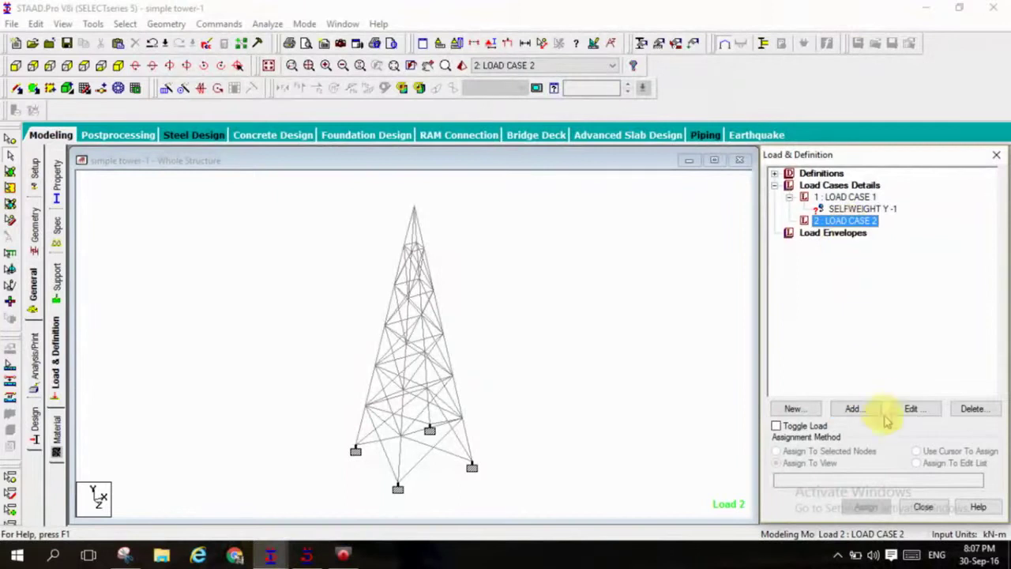
- Add a nodal load of Fy -5 kN to LOAD CASE 2
{"action": "left_click", "coordinate": [853, 408]}
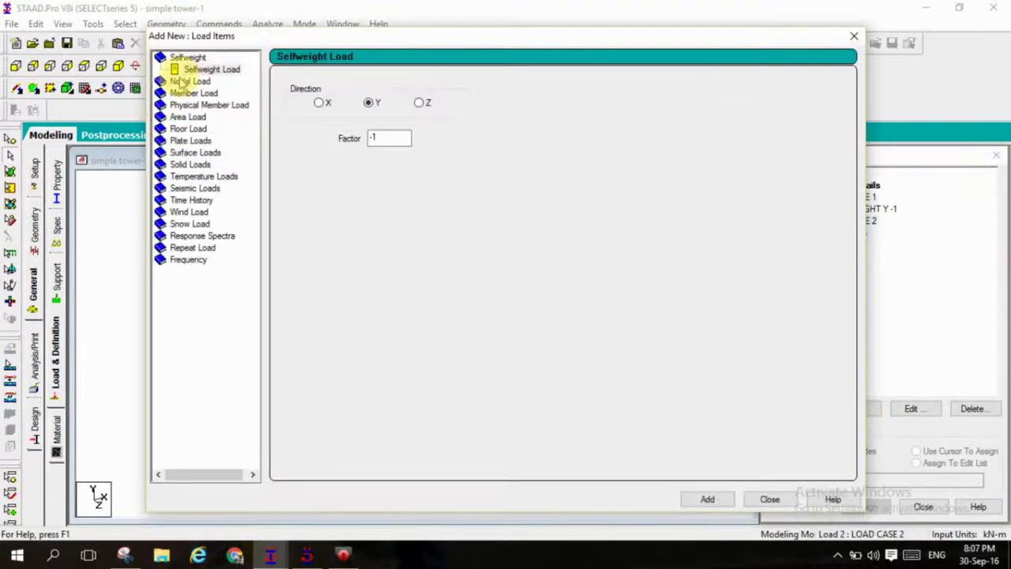
{"action": "left_click", "coordinate": [180, 80]}
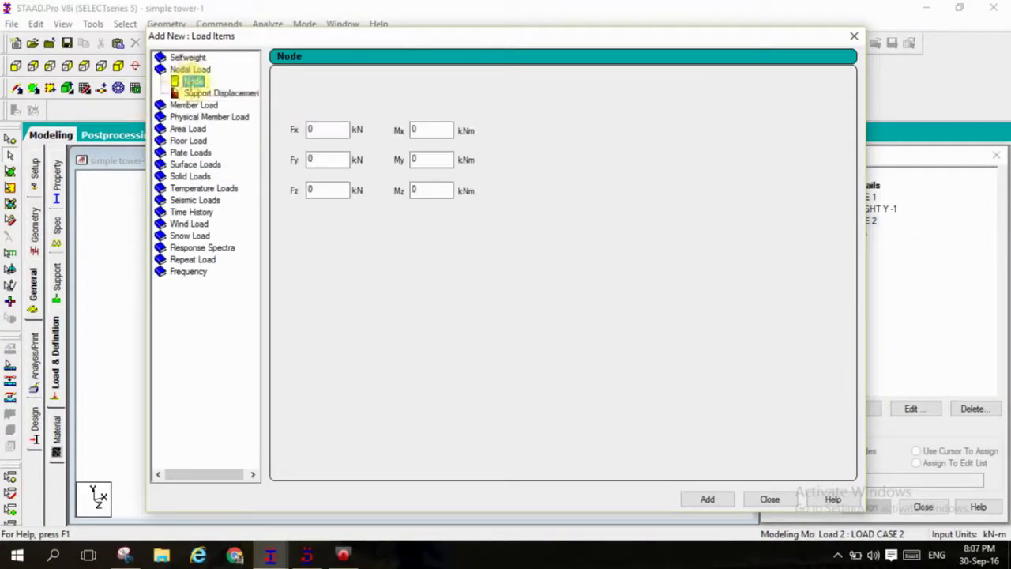
{"action": "double_click", "coordinate": [328, 161]}
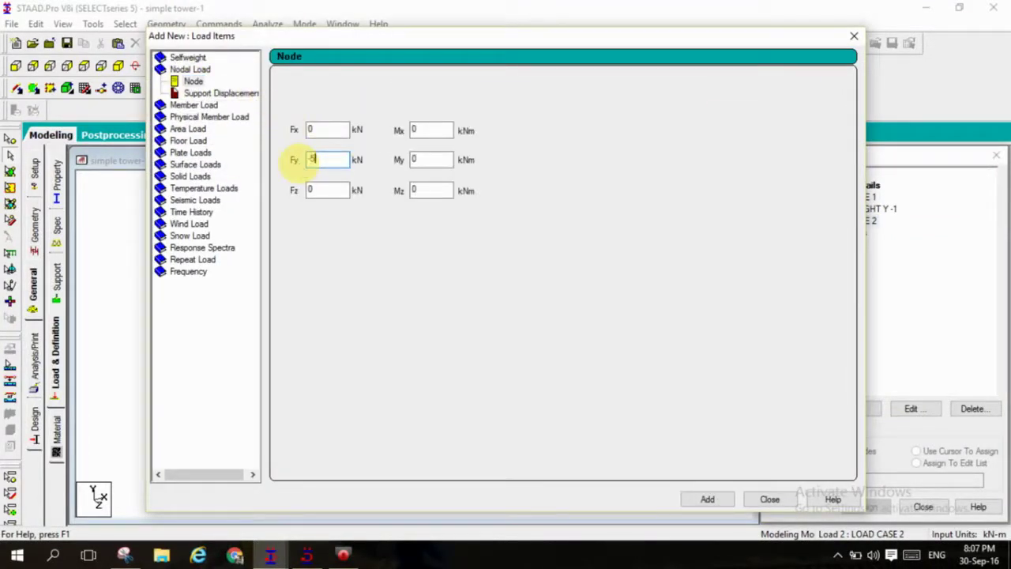
{"action": "left_click", "coordinate": [763, 500]}
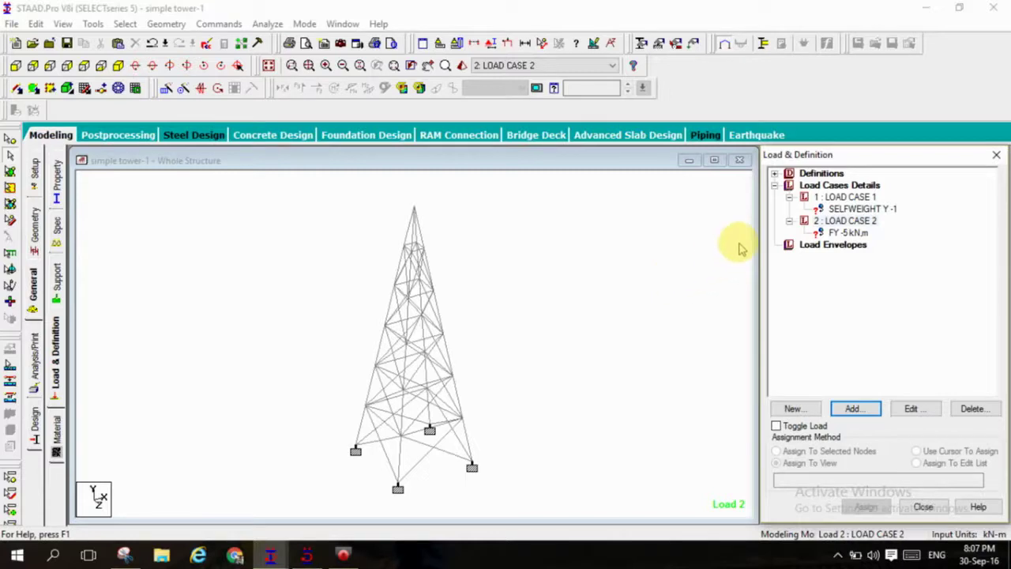
- Assign the selfweight and FY -5 nodal loads to all nodes in view, saving when prompted
{"action": "left_click", "coordinate": [861, 208]}
{"action": "left_click", "coordinate": [866, 507]}
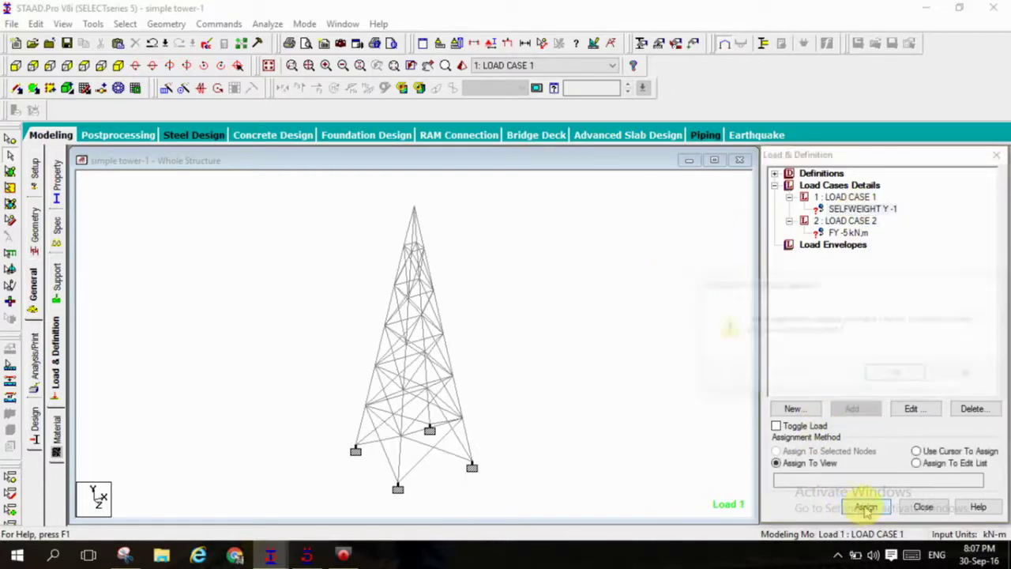
{"action": "left_click", "coordinate": [898, 376]}
{"action": "left_click", "coordinate": [835, 232]}
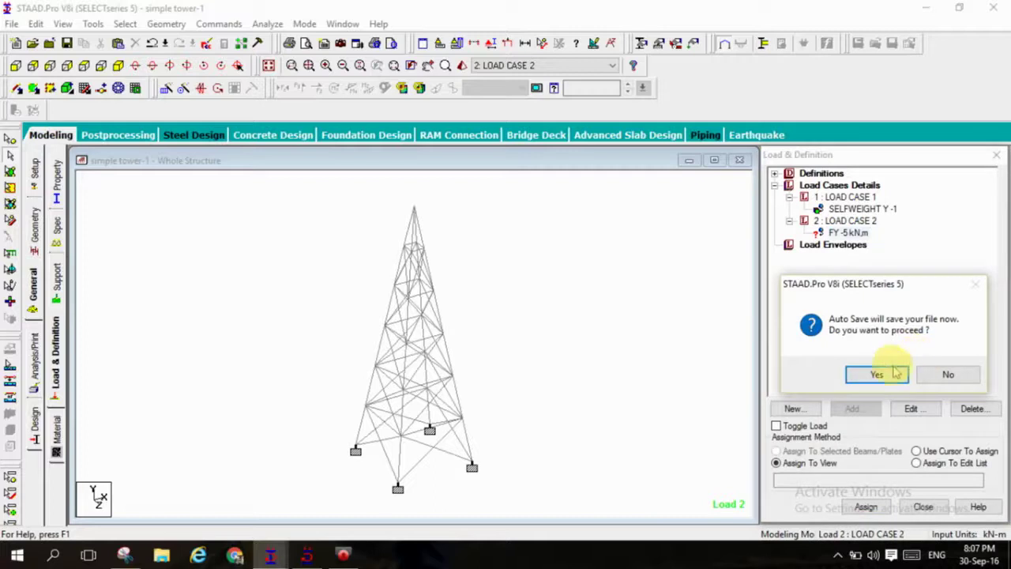
{"action": "left_click", "coordinate": [898, 374]}
{"action": "left_click", "coordinate": [416, 297]}
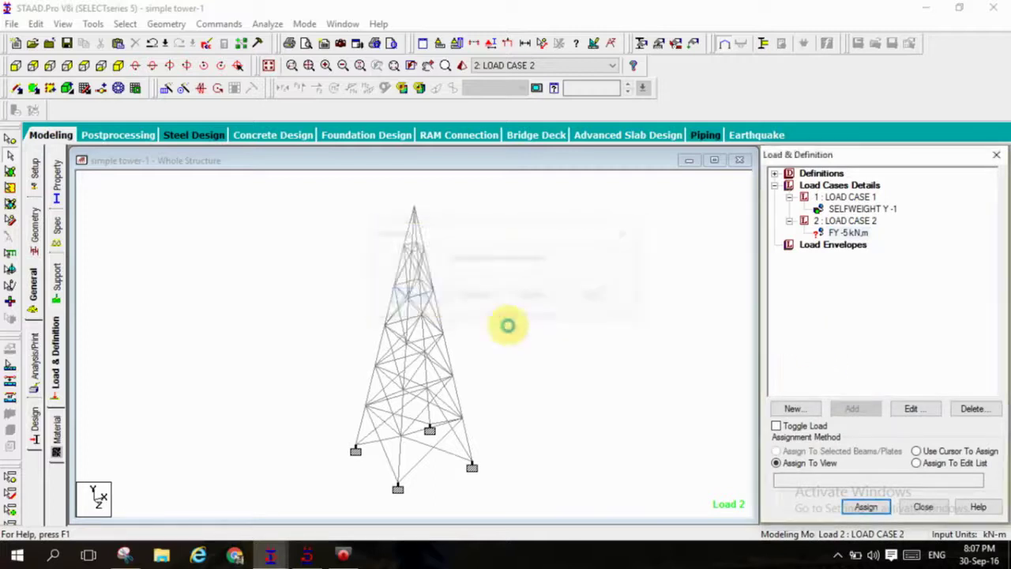
{"action": "left_click", "coordinate": [877, 508]}
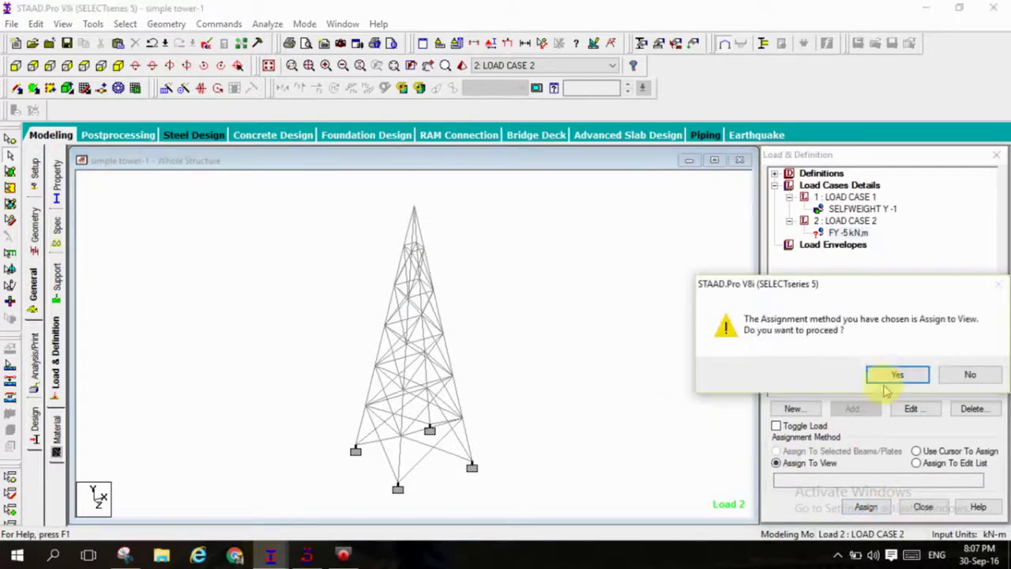
{"action": "left_click", "coordinate": [891, 380]}
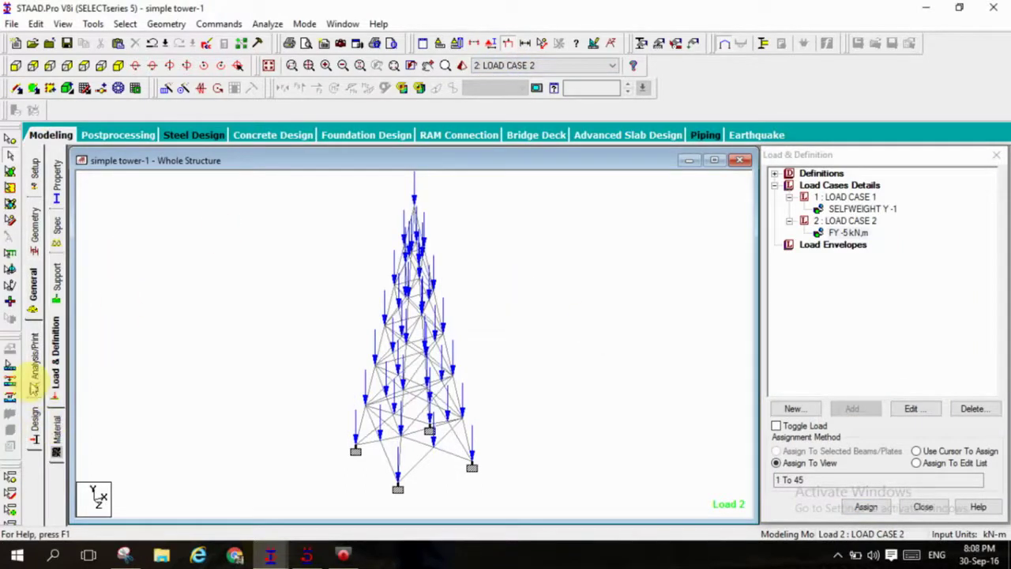
- Add a PERFORM ANALYSIS command to the model
{"action": "left_click", "coordinate": [33, 385]}
{"action": "left_click", "coordinate": [453, 437]}
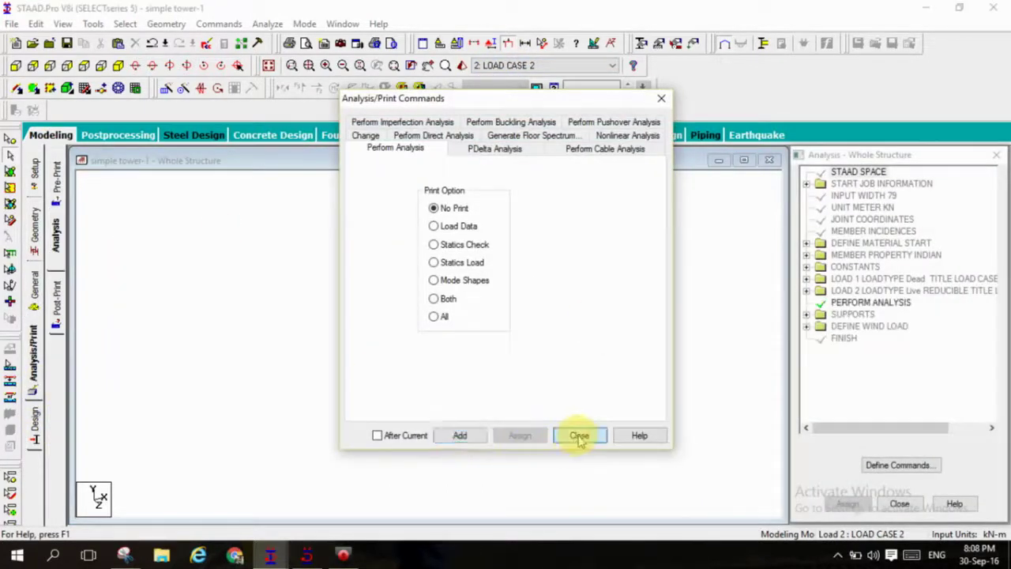
{"action": "left_click", "coordinate": [579, 437]}
- Set the steel design code to IS800 2007 LSD
{"action": "left_click", "coordinate": [34, 423]}
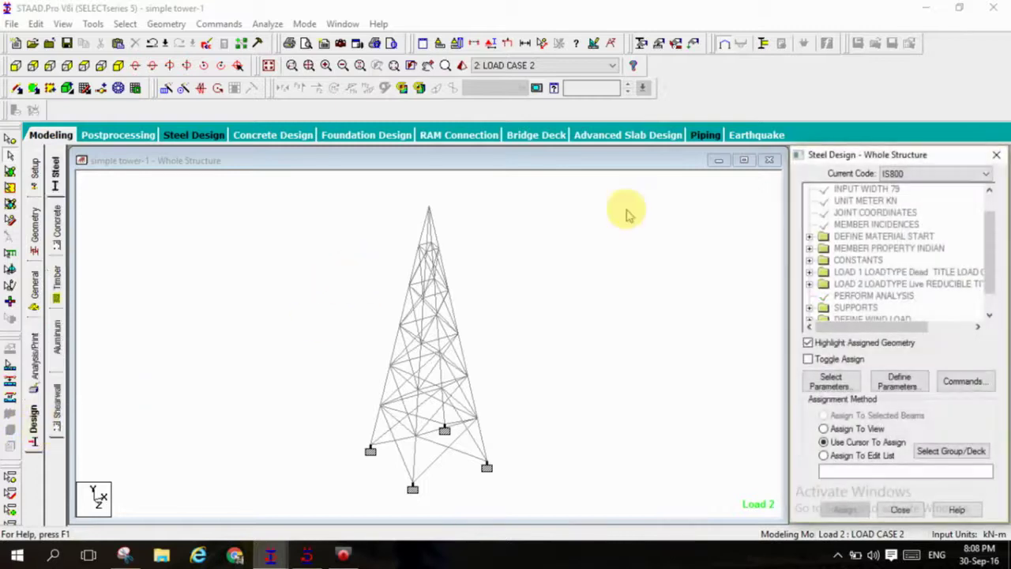
{"action": "left_click", "coordinate": [898, 174]}
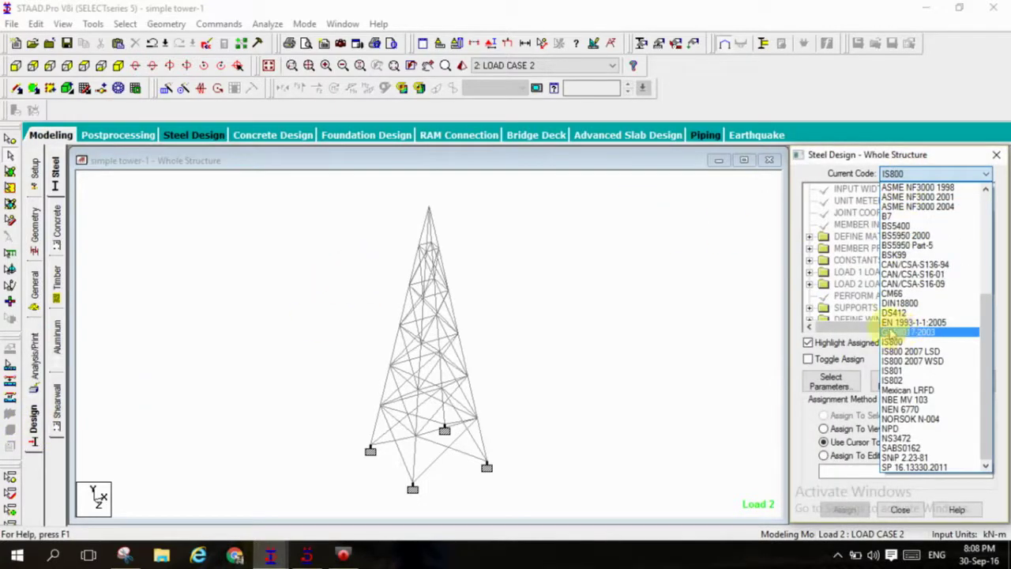
{"action": "left_click", "coordinate": [909, 351]}
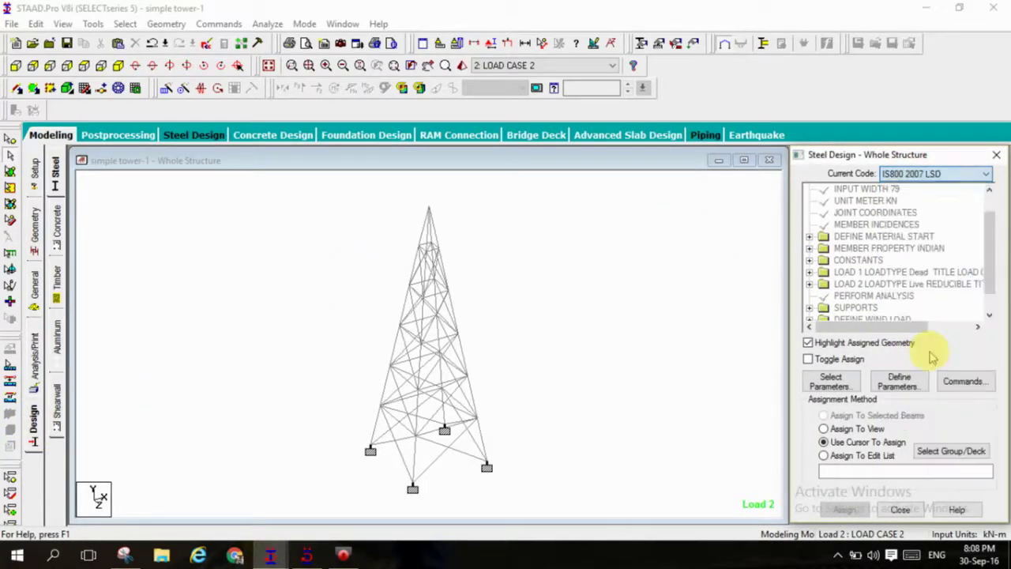
- Choose Fu and Fyld as the only selected steel design parameters
{"action": "left_click", "coordinate": [844, 387]}
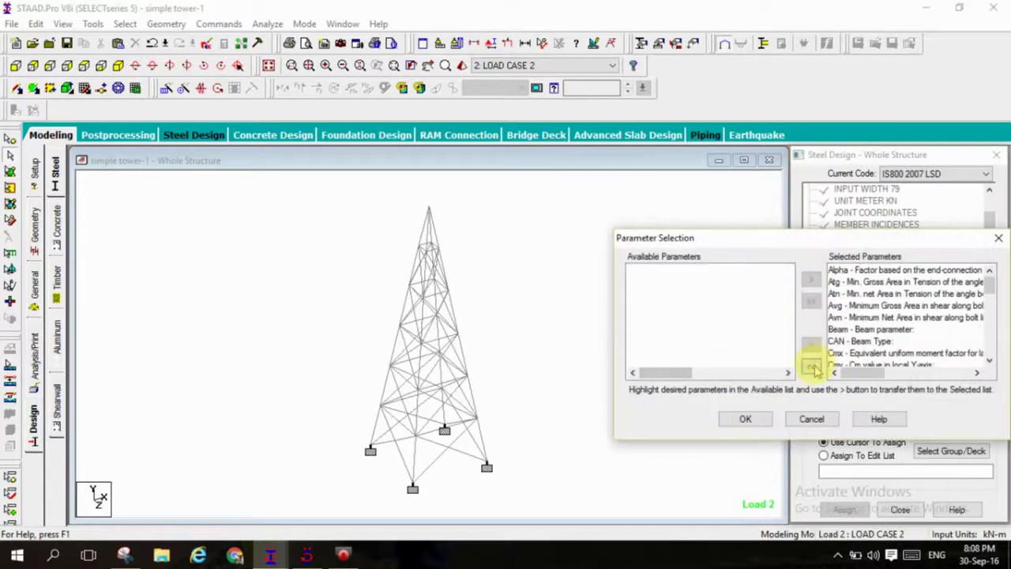
{"action": "left_click", "coordinate": [813, 367]}
{"action": "left_click_drag", "start_coordinate": [787, 291], "coordinate": [746, 320]}
{"action": "left_click", "coordinate": [715, 318]}
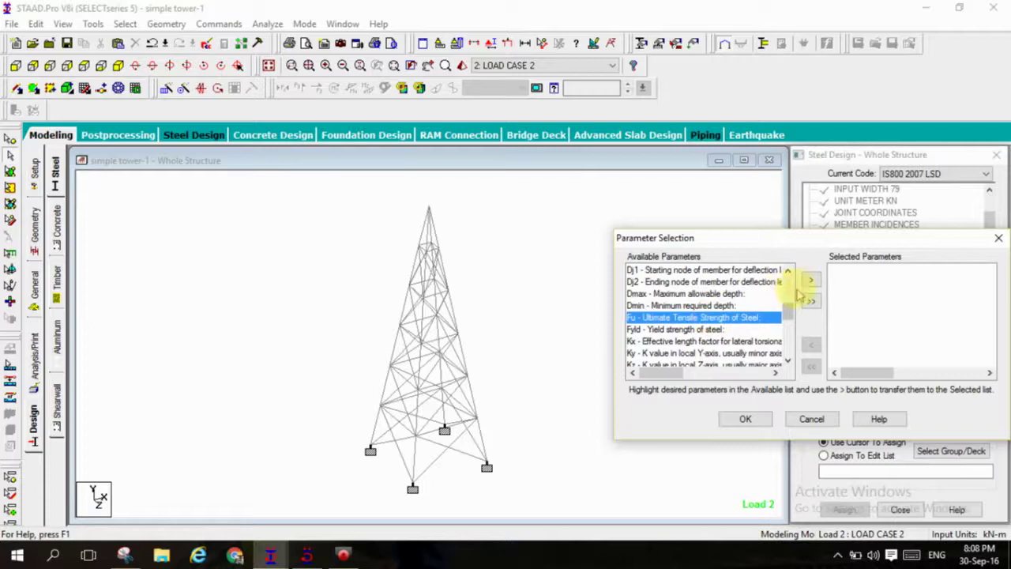
{"action": "left_click", "coordinate": [810, 280]}
{"action": "left_click", "coordinate": [715, 317]}
{"action": "left_click", "coordinate": [811, 280]}
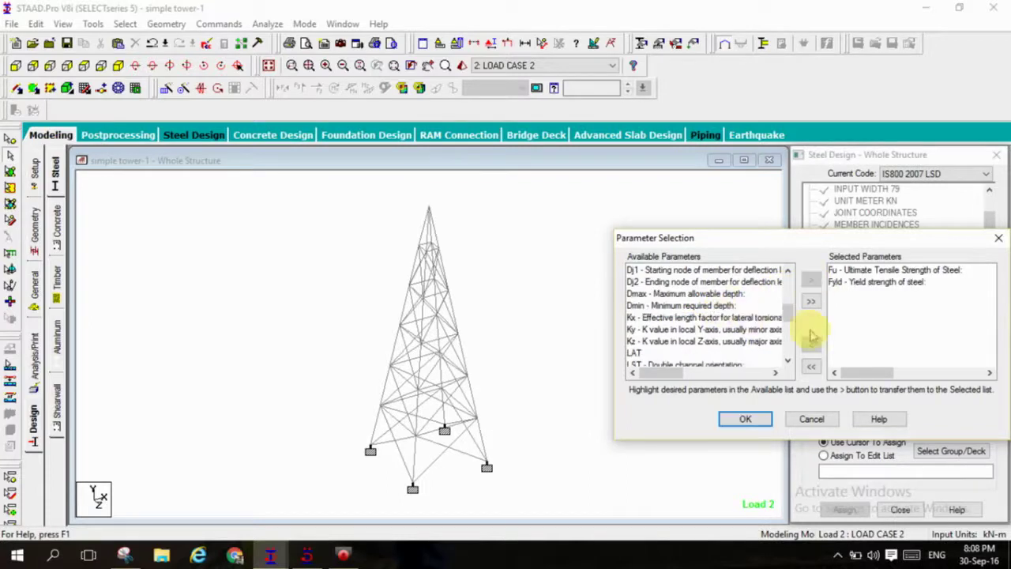
{"action": "left_click", "coordinate": [746, 420]}
- Define design parameters FU 420000 and FYLD 250000 kN/m²
{"action": "left_click", "coordinate": [898, 381]}
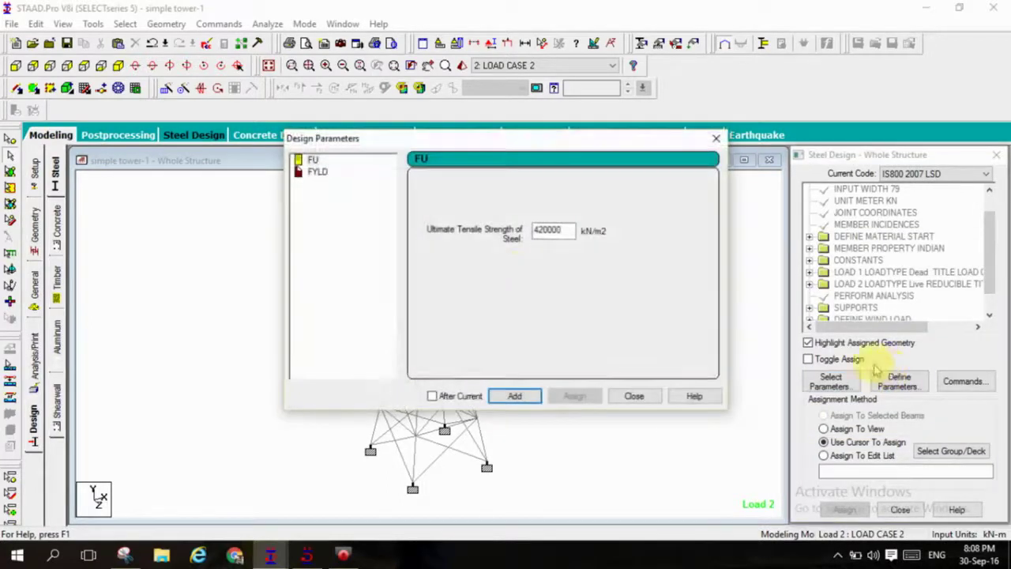
{"action": "left_click", "coordinate": [521, 397]}
{"action": "left_click", "coordinate": [324, 172]}
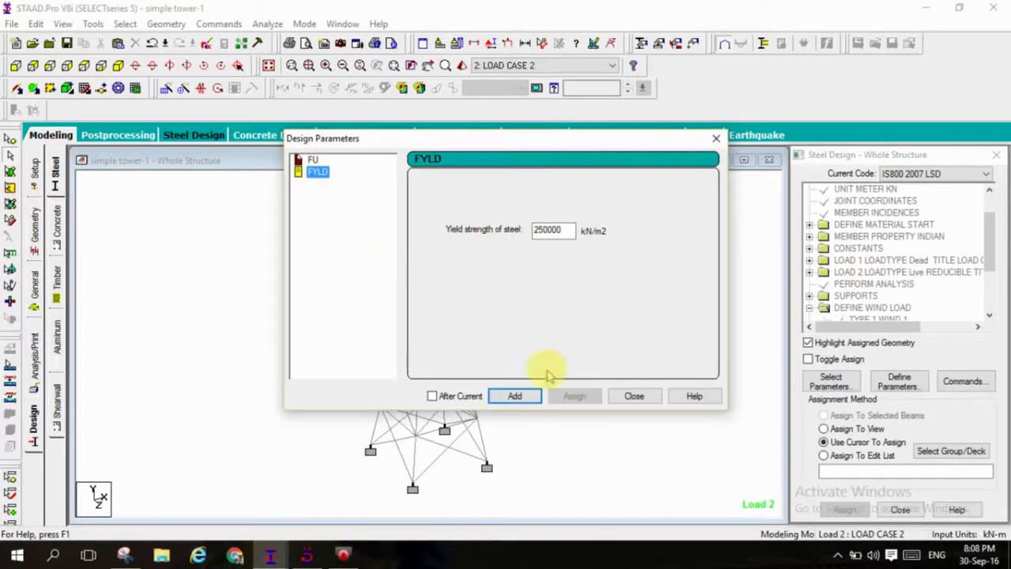
{"action": "left_click", "coordinate": [634, 395]}
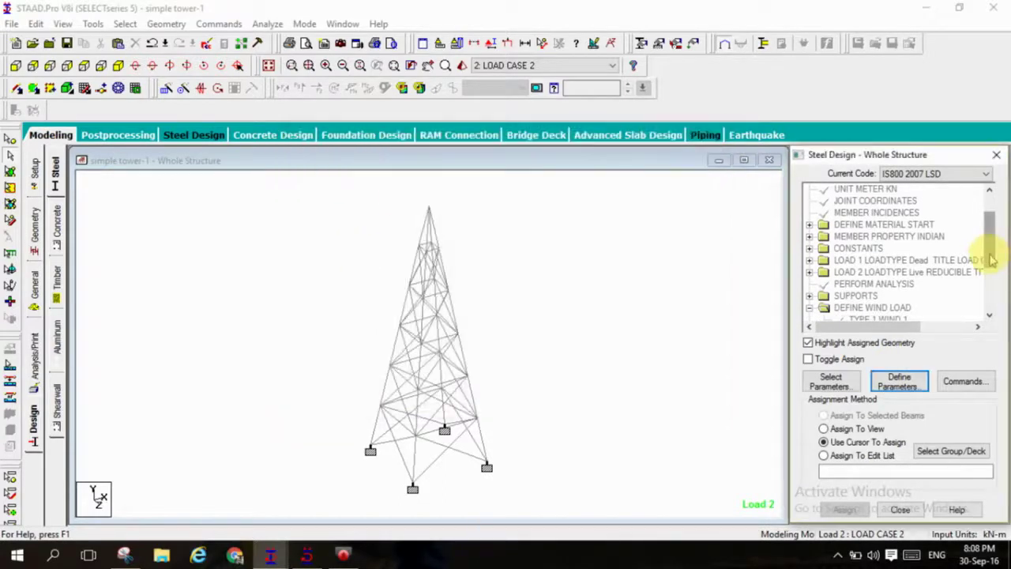
{"action": "left_click_drag", "start_coordinate": [989, 248], "coordinate": [989, 293]}
- Add the CHECK CODE and STEEL MEMBER TAKE OFF design commands
{"action": "left_click", "coordinate": [966, 380]}
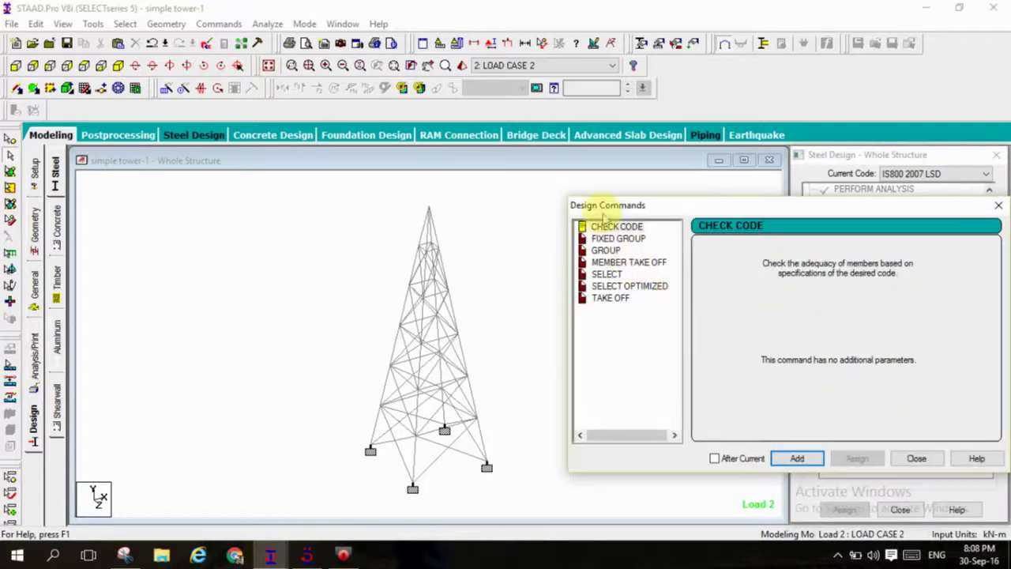
{"action": "left_click", "coordinate": [799, 461]}
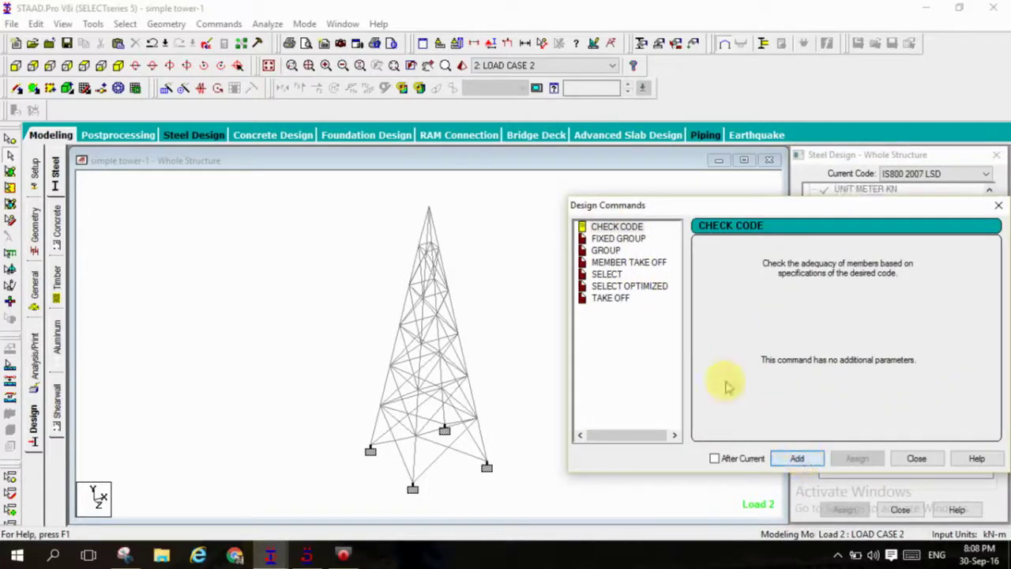
{"action": "left_click", "coordinate": [632, 262]}
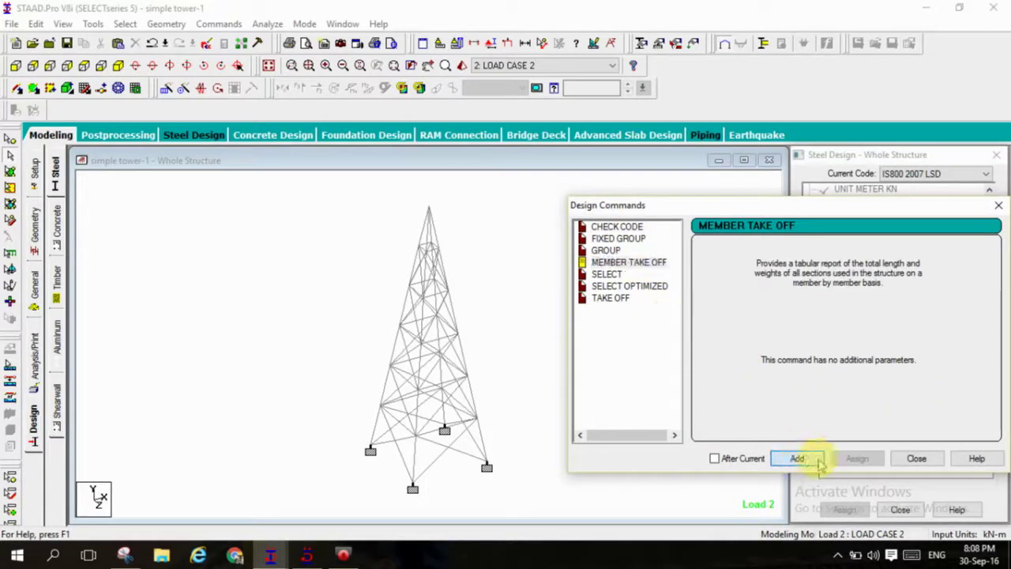
{"action": "left_click", "coordinate": [915, 459]}
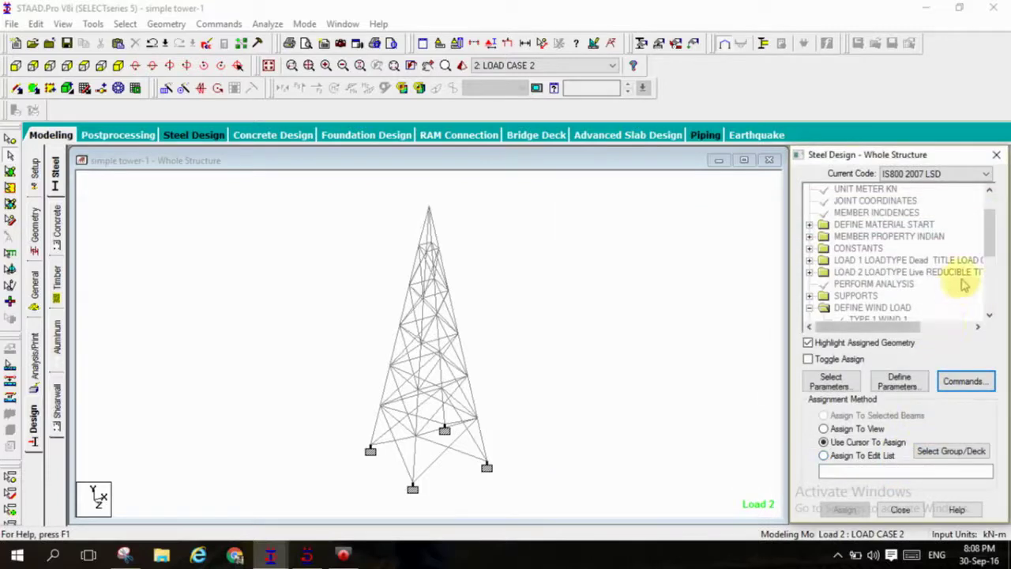
{"action": "left_click_drag", "start_coordinate": [989, 230], "coordinate": [991, 304]}
- Assign FU 420000 and FYLD 250000 to every member in view
{"action": "left_click", "coordinate": [868, 236]}
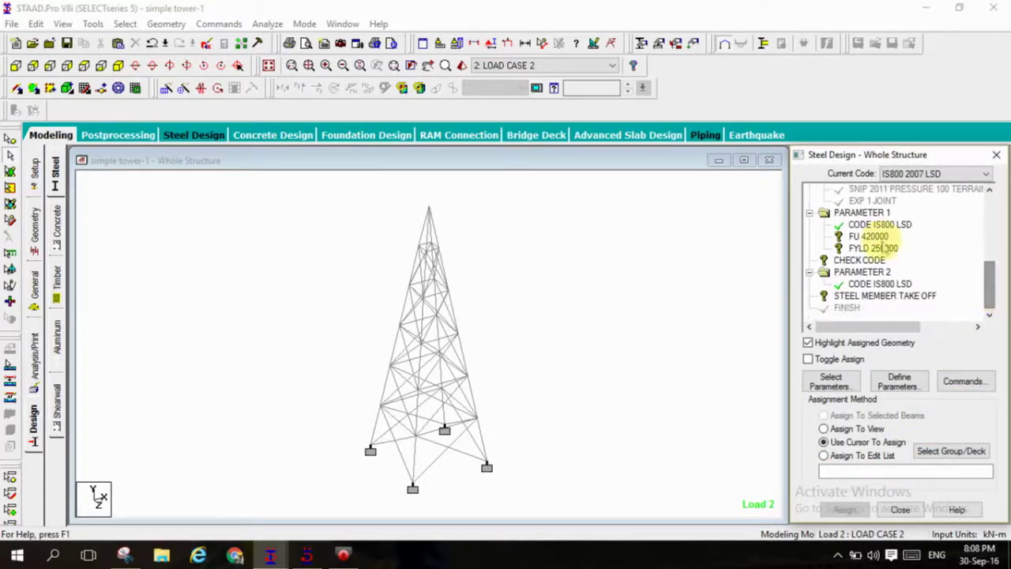
{"action": "left_click", "coordinate": [869, 429]}
{"action": "left_click", "coordinate": [853, 510]}
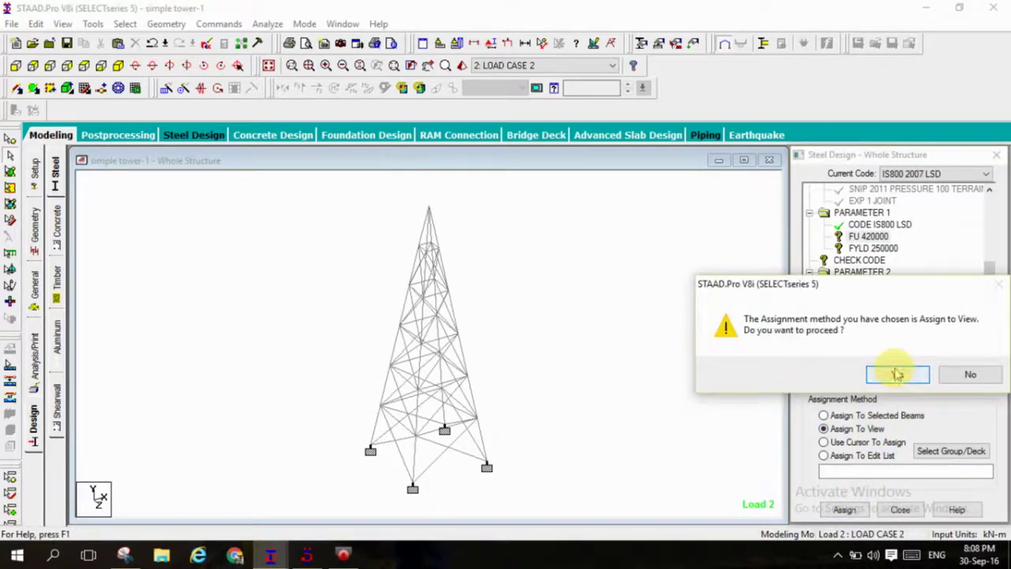
{"action": "left_click", "coordinate": [897, 374]}
{"action": "left_click", "coordinate": [869, 249]}
{"action": "left_click", "coordinate": [823, 442]}
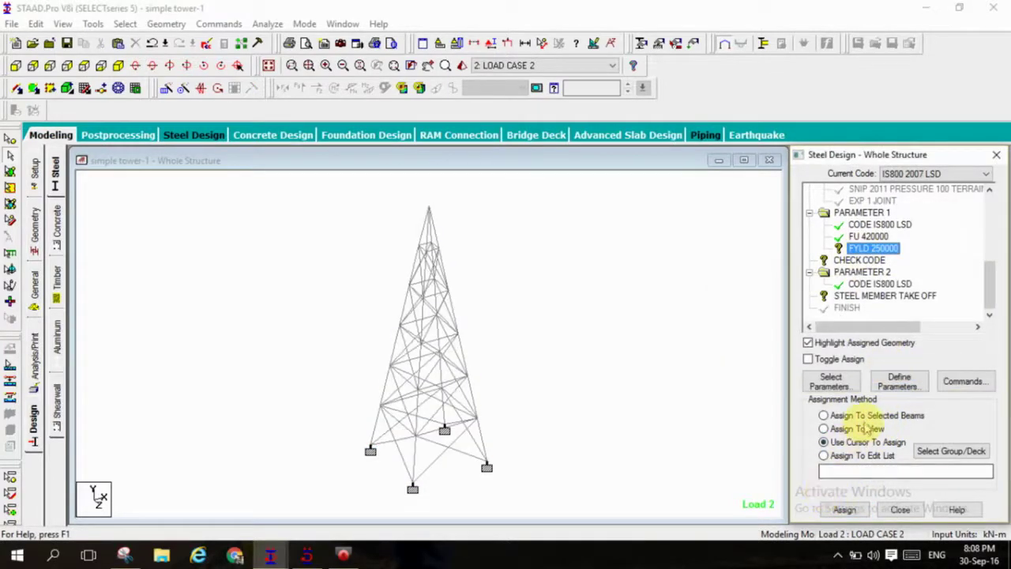
{"action": "left_click", "coordinate": [869, 429]}
{"action": "left_click", "coordinate": [843, 510]}
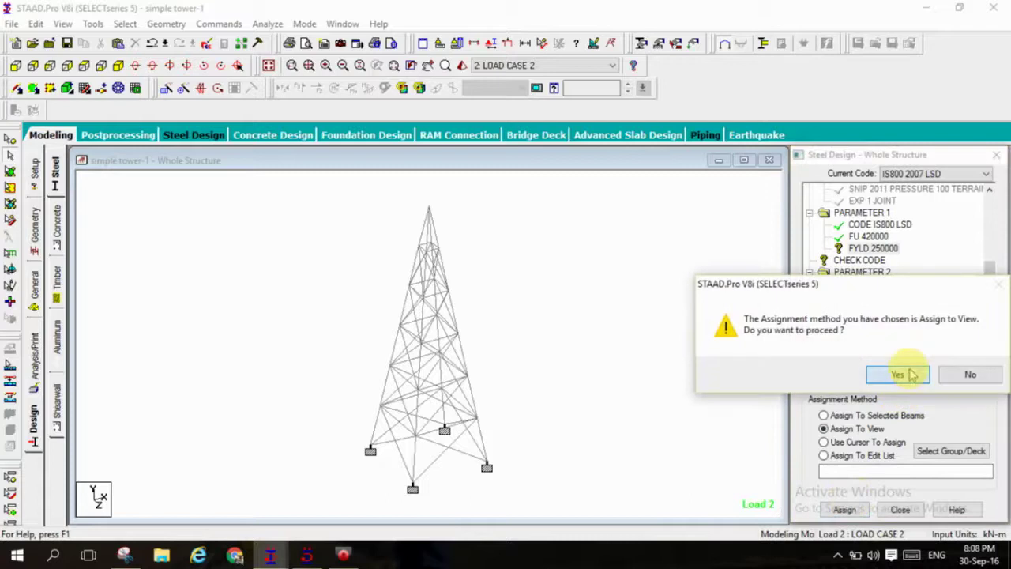
{"action": "left_click", "coordinate": [900, 374]}
- Assign CHECK CODE and STEEL MEMBER TAKE OFF to every member in view
{"action": "left_click", "coordinate": [859, 260]}
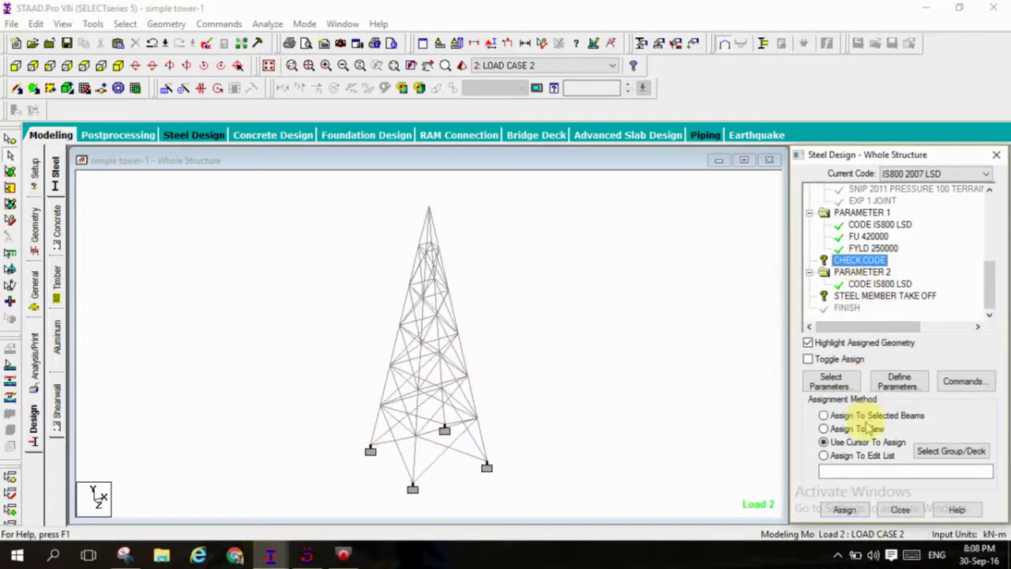
{"action": "left_click", "coordinate": [844, 510]}
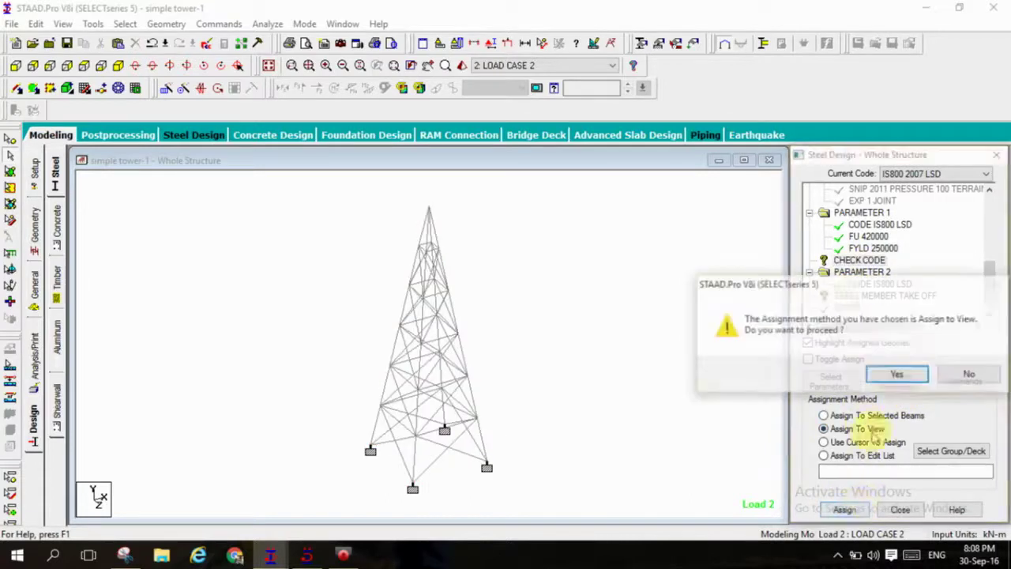
{"action": "left_click", "coordinate": [899, 374]}
{"action": "left_click", "coordinate": [875, 296]}
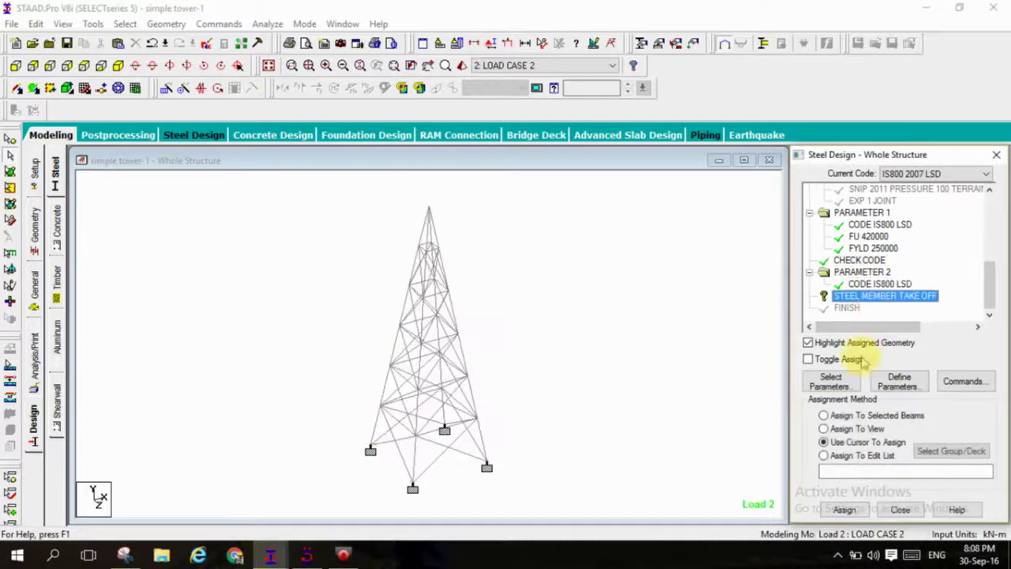
{"action": "left_click", "coordinate": [843, 509]}
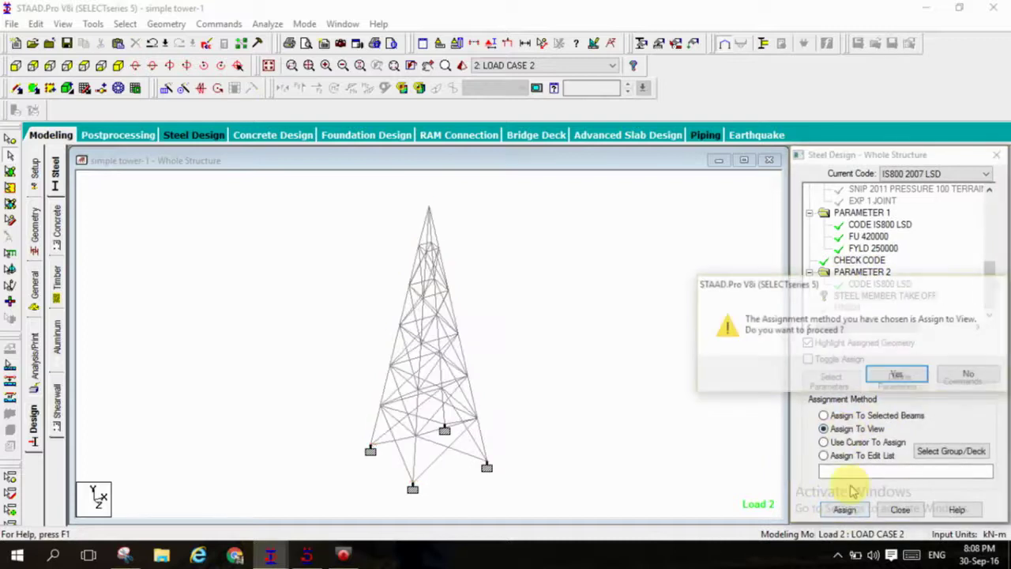
{"action": "left_click", "coordinate": [898, 375]}
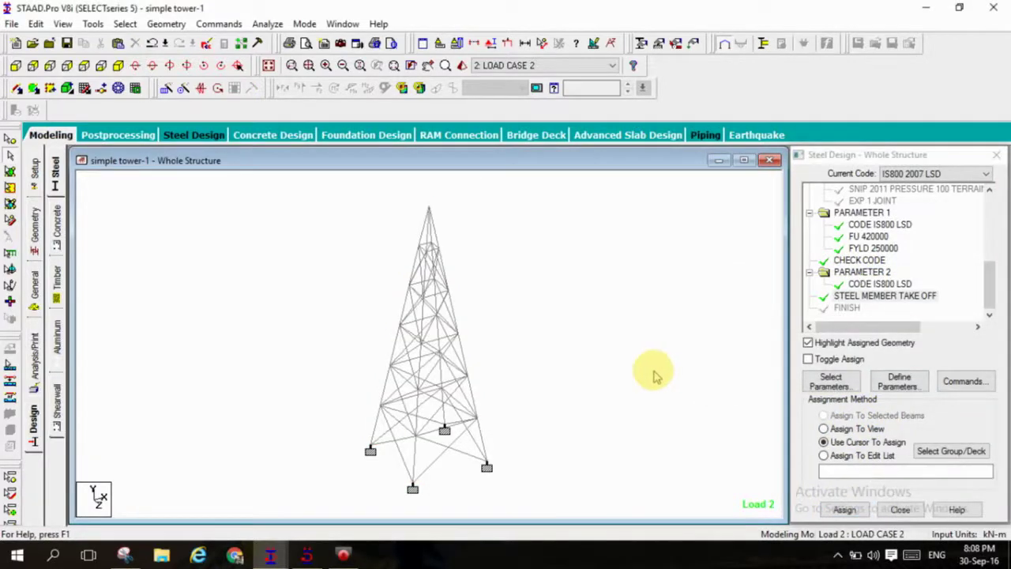
- Run the structural analysis, saving the model first
{"action": "left_click", "coordinate": [267, 24]}
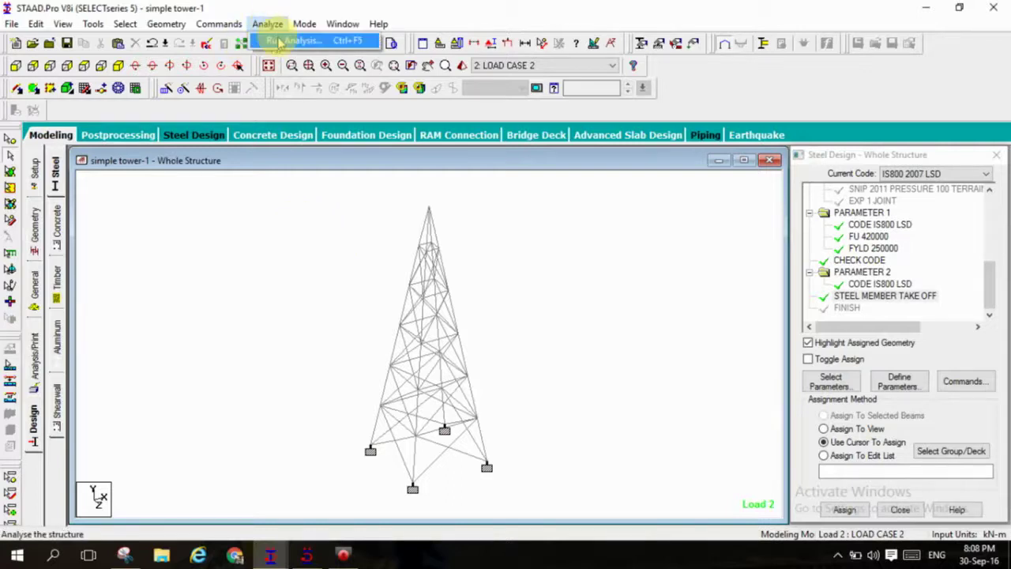
{"action": "left_click", "coordinate": [273, 38]}
{"action": "left_click", "coordinate": [413, 297]}
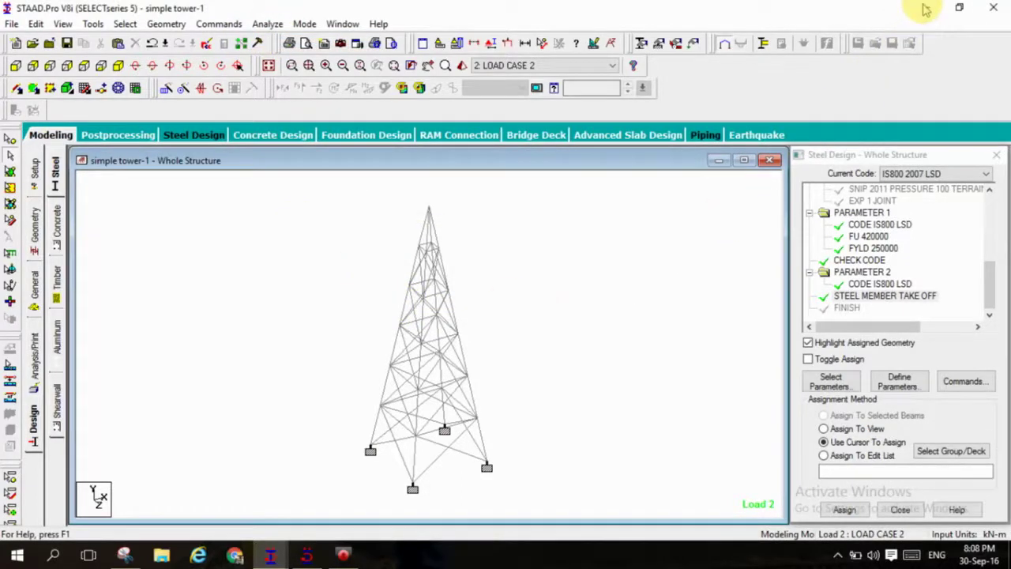
- Review the finished run (0 errors, 1 note), close the analysis window and save the model
{"action": "left_click", "coordinate": [308, 554]}
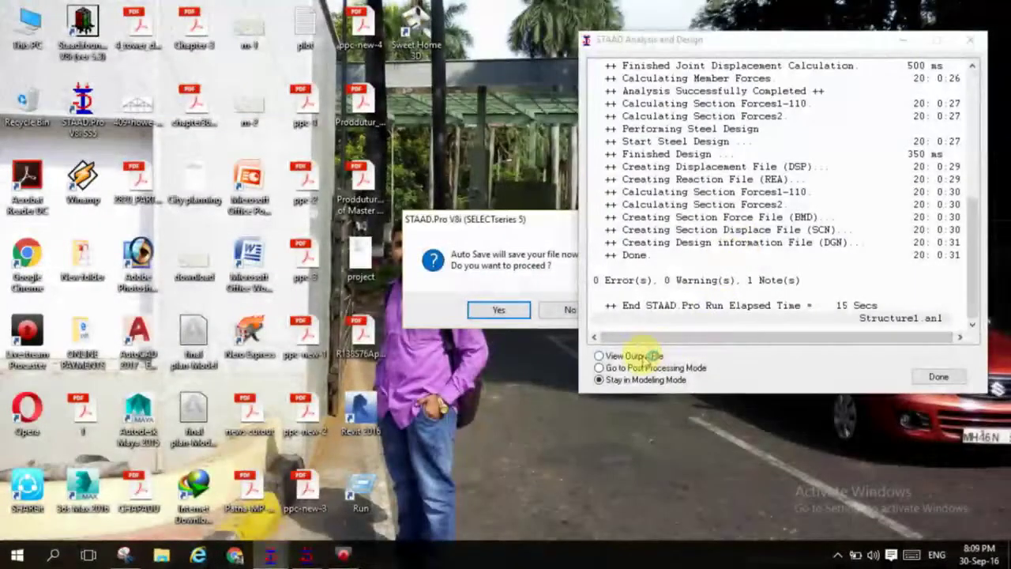
{"action": "left_click", "coordinate": [667, 356]}
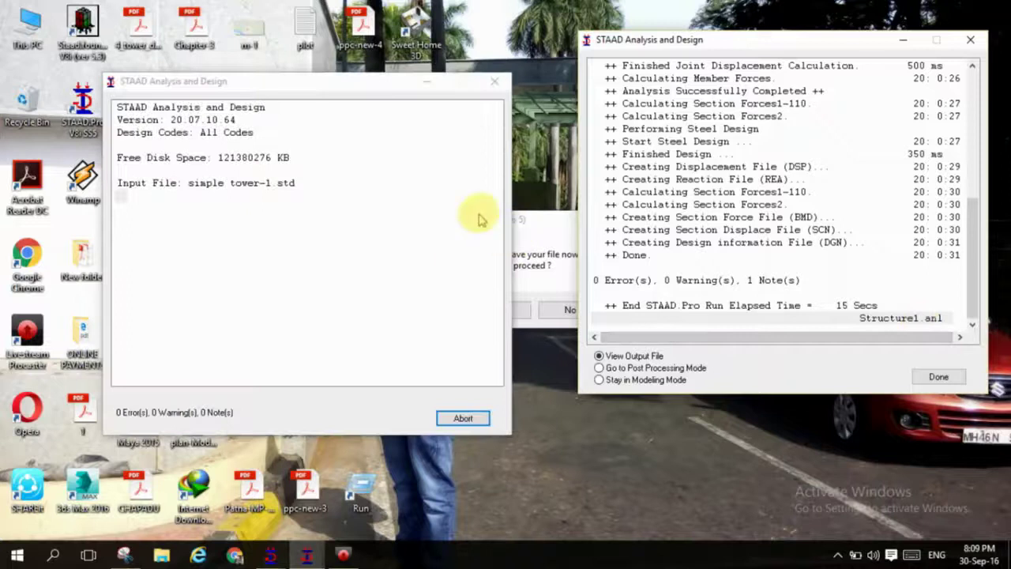
{"action": "left_click", "coordinate": [427, 82]}
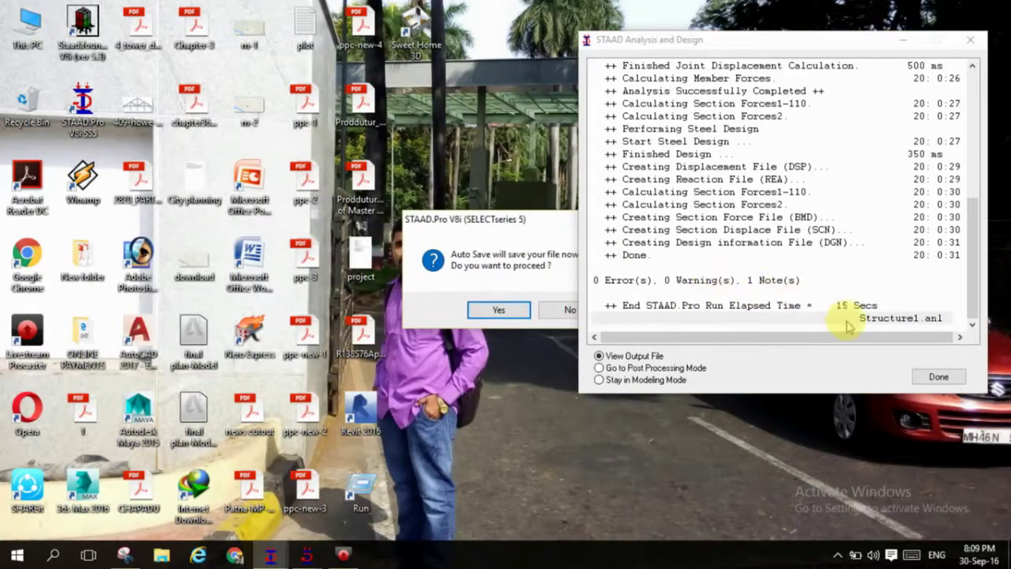
{"action": "left_click", "coordinate": [938, 377]}
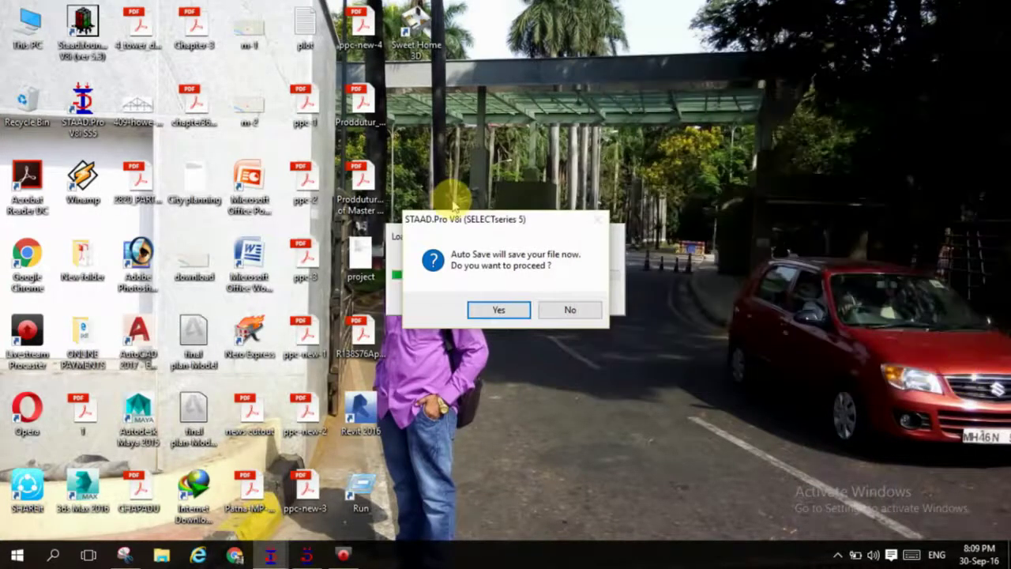
{"action": "left_click", "coordinate": [498, 309]}
{"action": "left_click", "coordinate": [415, 297]}
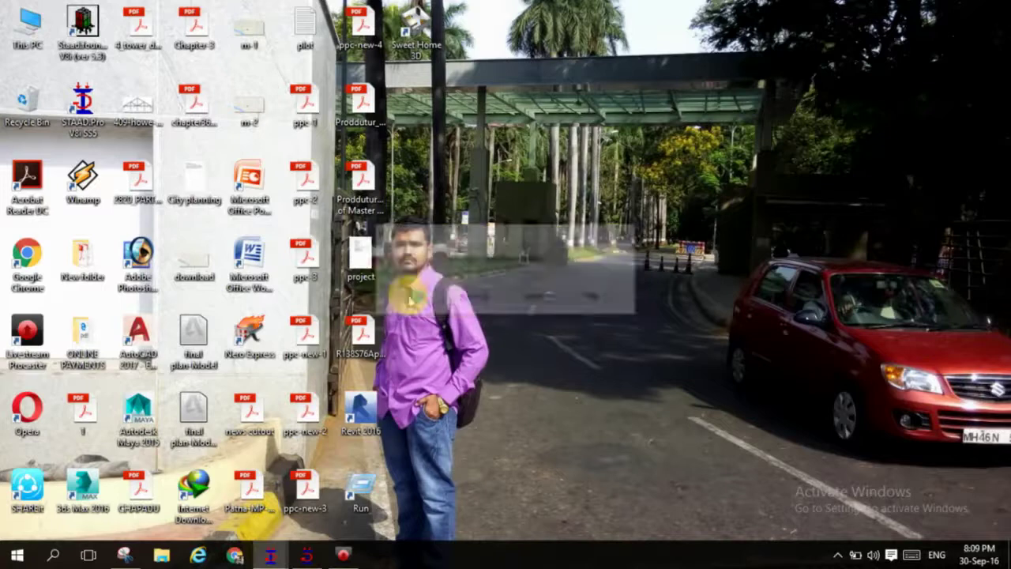
- Open the Structure1.anl output report and jump to the wind load note
{"action": "left_click", "coordinate": [307, 553]}
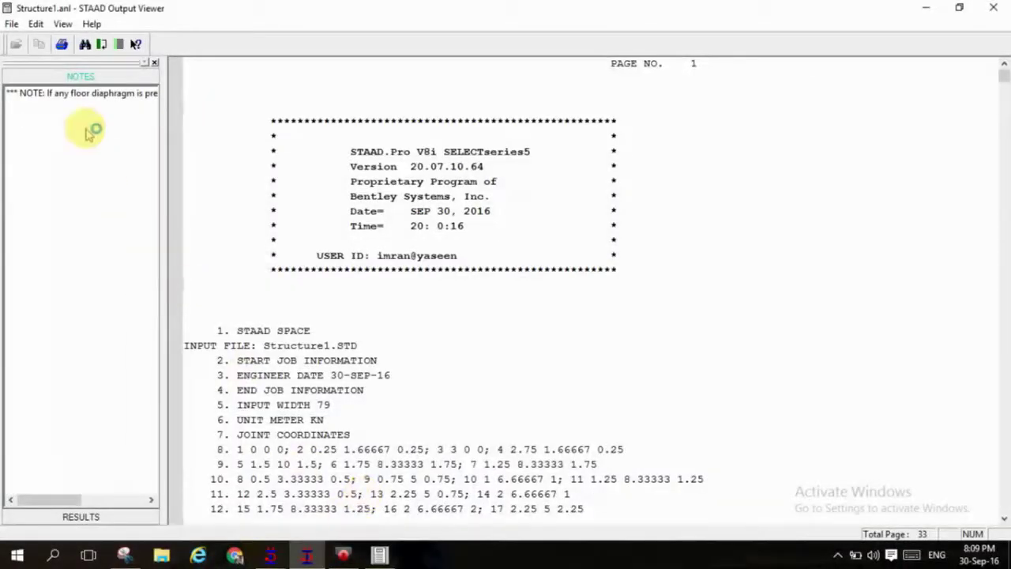
{"action": "left_click", "coordinate": [87, 94]}
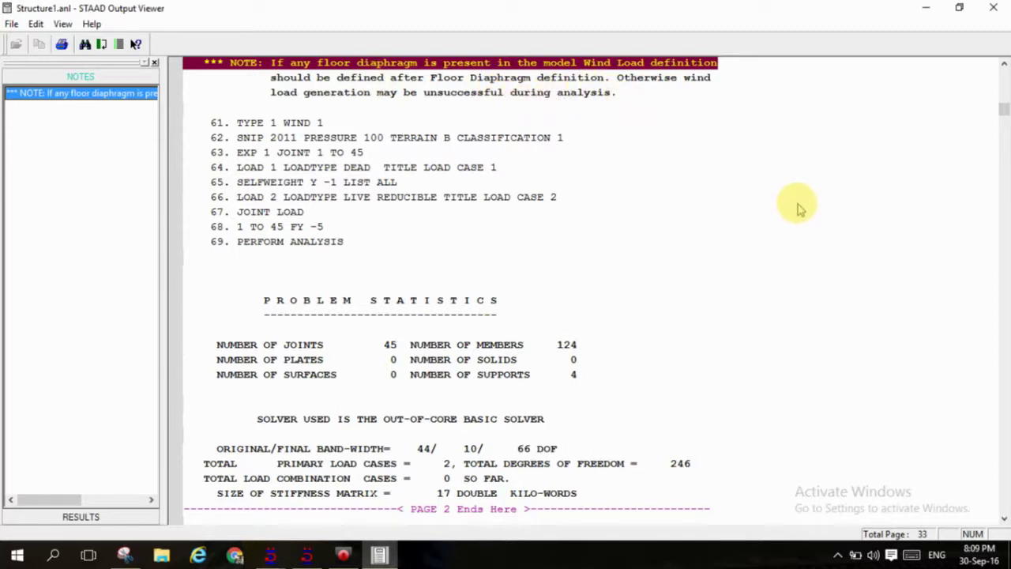
{"action": "scroll", "coordinate": [798, 209], "scroll_direction": "down", "scroll_amount": 1}
{"action": "scroll", "coordinate": [798, 209], "scroll_direction": "up", "scroll_amount": 2}
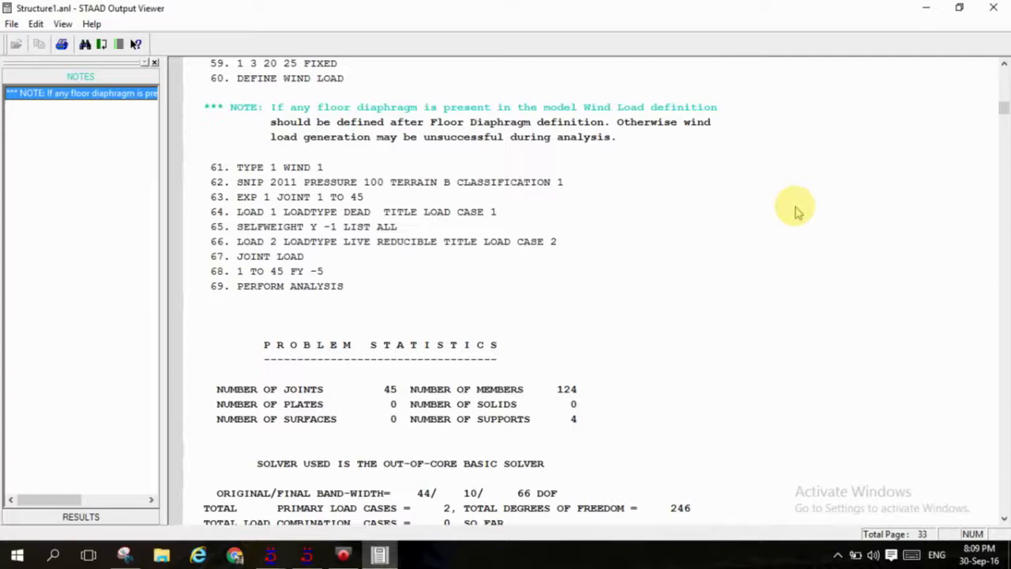
{"action": "scroll", "coordinate": [798, 210], "scroll_direction": "down", "scroll_amount": 3}
{"action": "scroll", "coordinate": [798, 209], "scroll_direction": "down", "scroll_amount": 12}
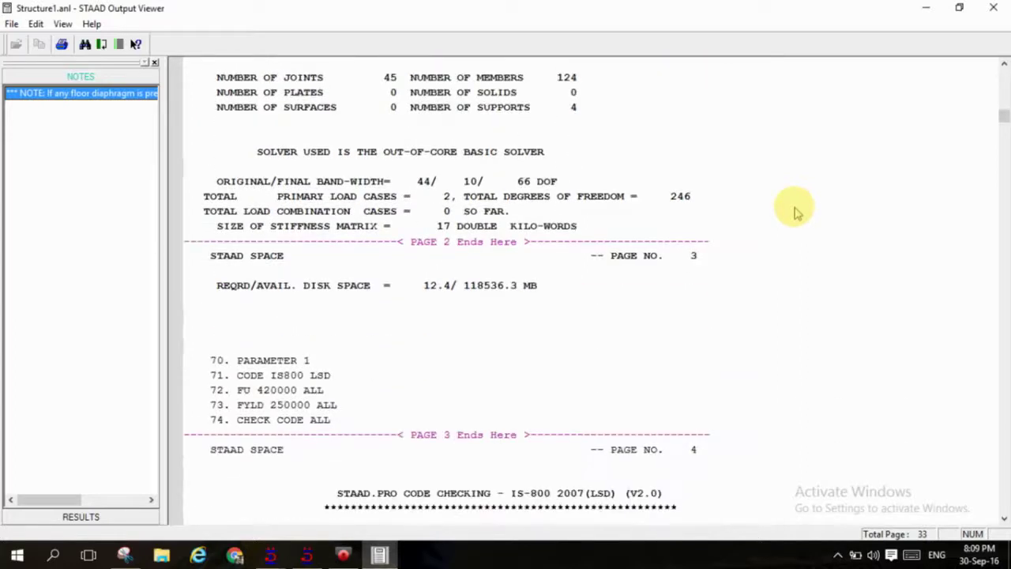
{"action": "scroll", "coordinate": [796, 211], "scroll_direction": "down", "scroll_amount": 3}
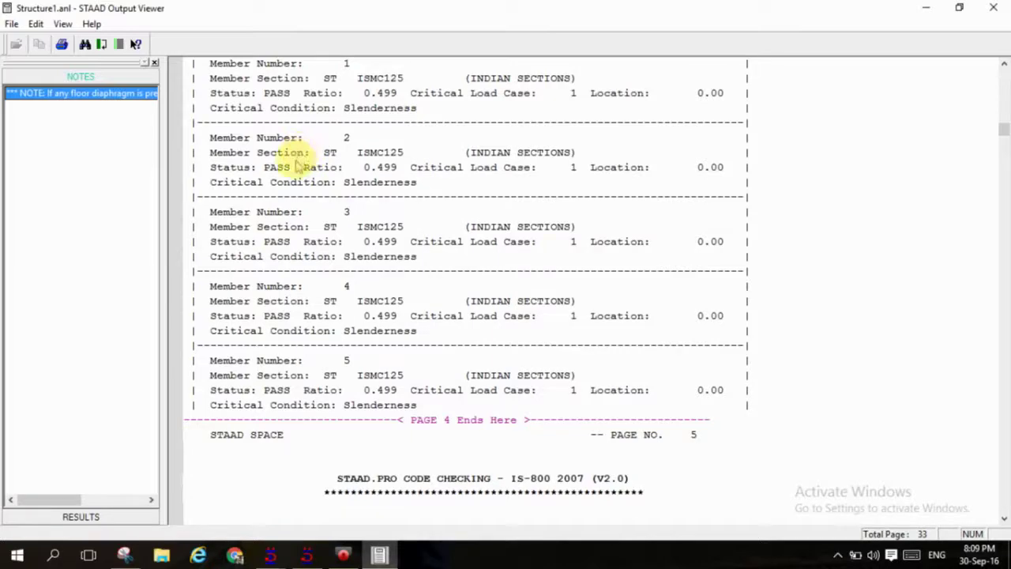
- Read through the IS-800 code checks down to the 25.919 kN steel take-off and run end
{"action": "left_click", "coordinate": [320, 169]}
{"action": "scroll", "coordinate": [440, 227], "scroll_direction": "down", "scroll_amount": 20}
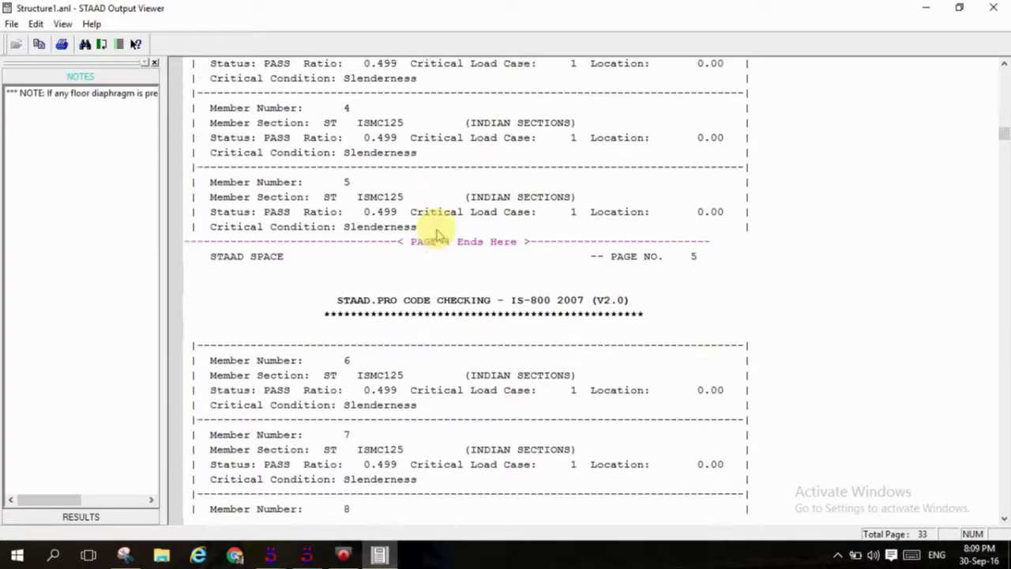
{"action": "scroll", "coordinate": [454, 231], "scroll_direction": "down", "scroll_amount": 18}
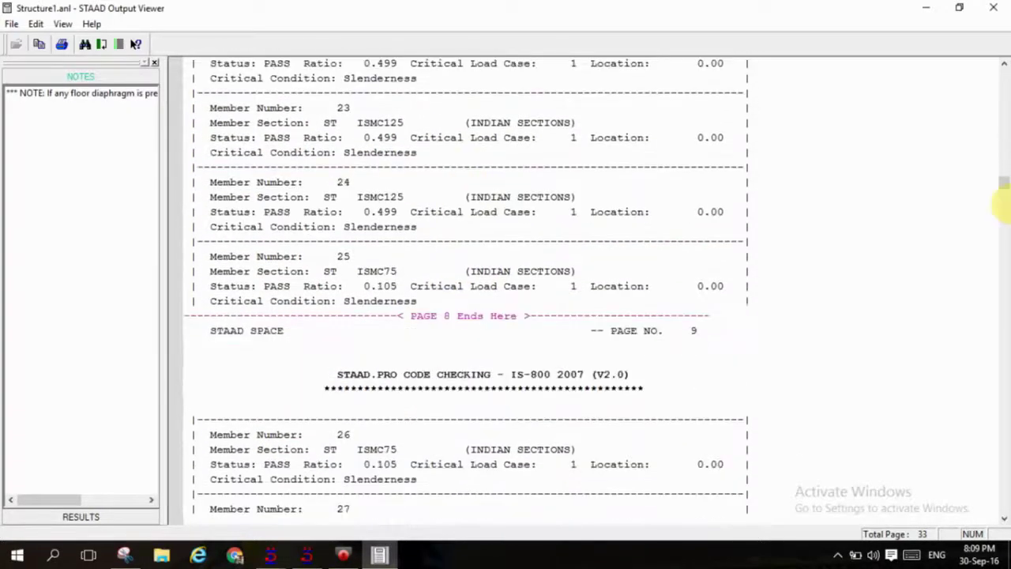
{"action": "left_click_drag", "start_coordinate": [1004, 185], "coordinate": [1004, 413]}
{"action": "scroll", "coordinate": [519, 301], "scroll_direction": "down", "scroll_amount": 15}
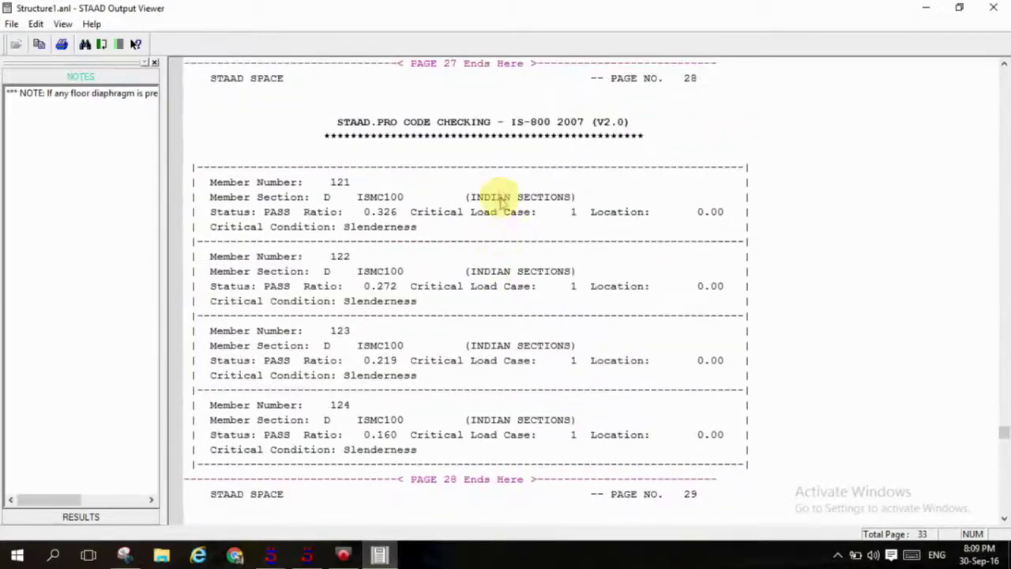
{"action": "scroll", "coordinate": [486, 209], "scroll_direction": "down", "scroll_amount": 6}
{"action": "scroll", "coordinate": [473, 219], "scroll_direction": "up", "scroll_amount": 1}
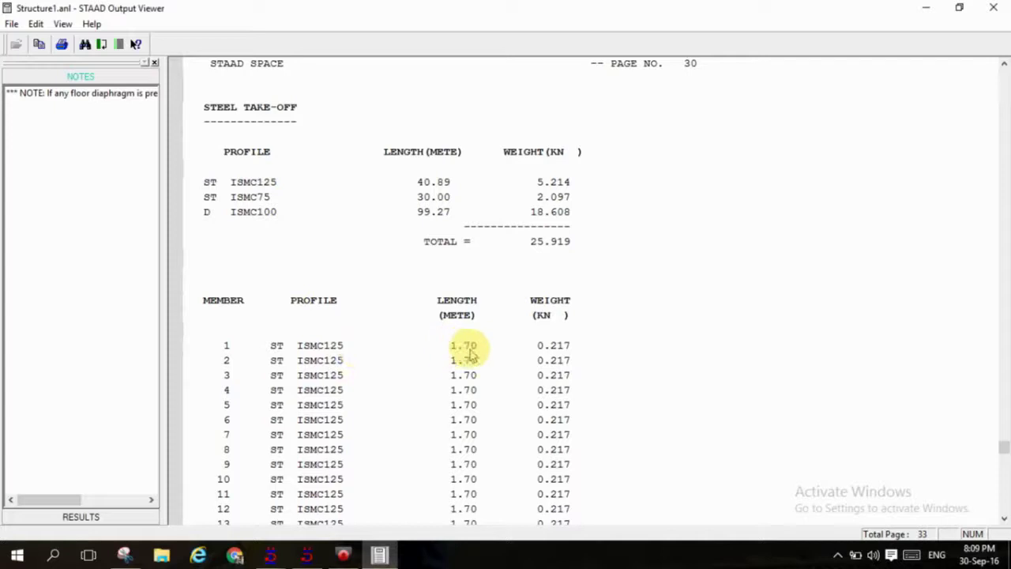
{"action": "scroll", "coordinate": [537, 358], "scroll_direction": "down", "scroll_amount": 4}
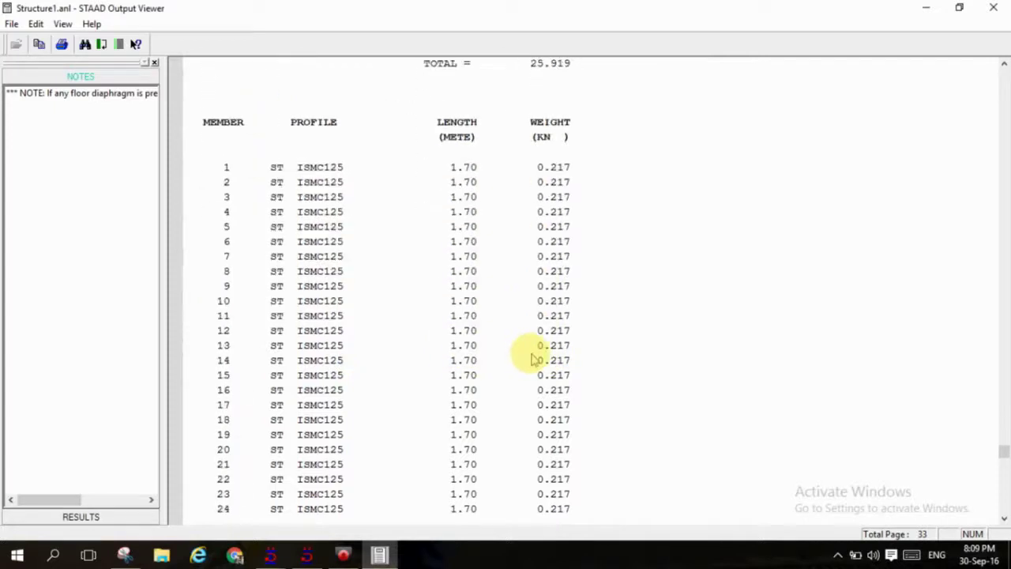
{"action": "scroll", "coordinate": [395, 300], "scroll_direction": "down", "scroll_amount": 4}
{"action": "scroll", "coordinate": [416, 312], "scroll_direction": "down", "scroll_amount": 14}
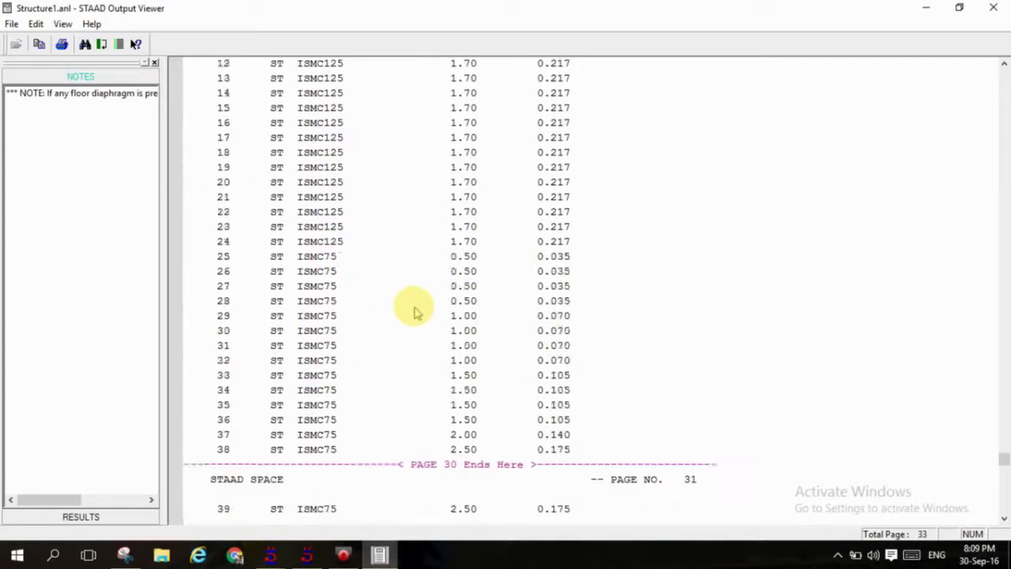
{"action": "scroll", "coordinate": [422, 307], "scroll_direction": "down", "scroll_amount": 20}
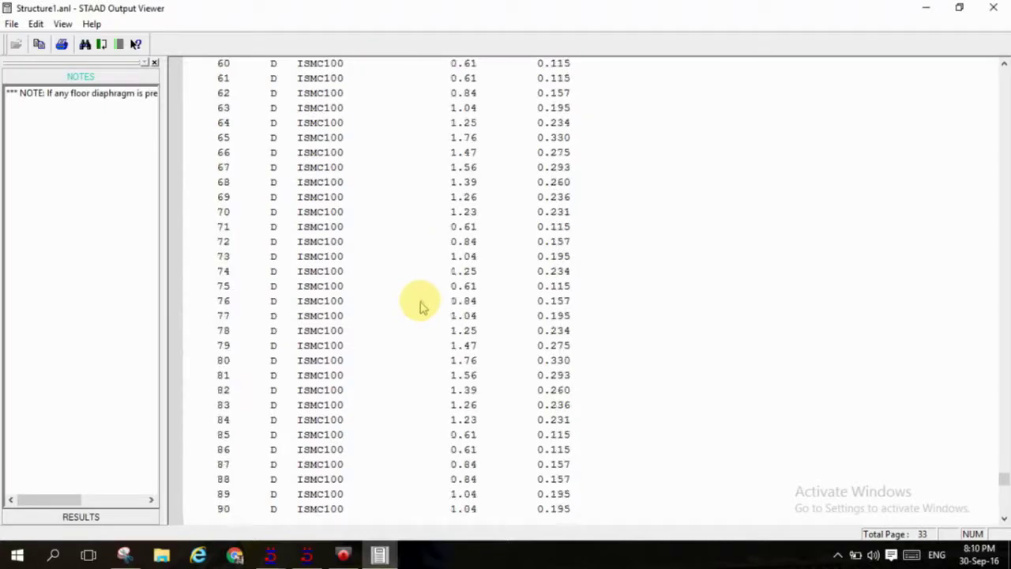
{"action": "scroll", "coordinate": [438, 314], "scroll_direction": "up", "scroll_amount": 5}
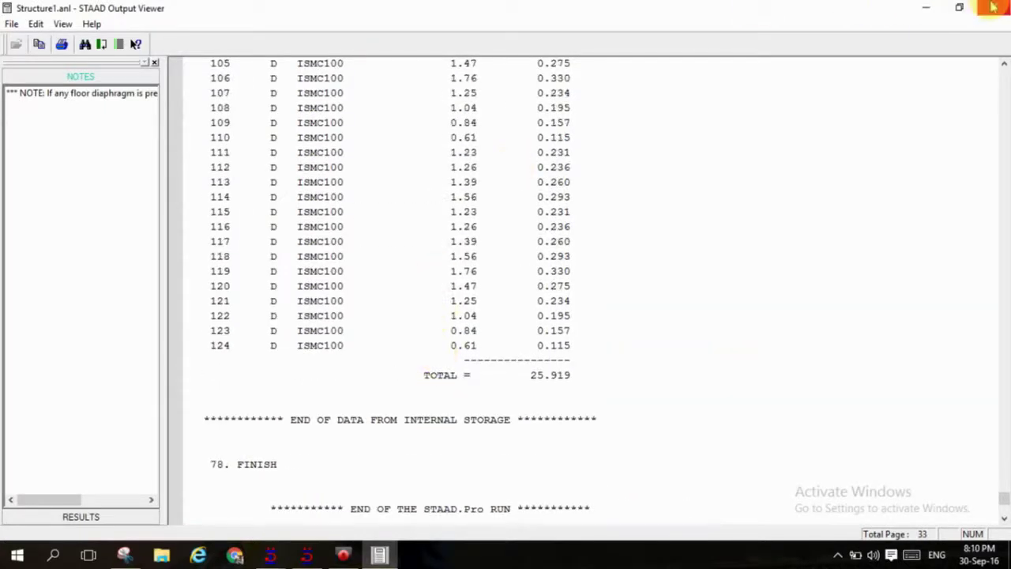
- Minimize the Output Viewer, dismiss the analysis message, and return to the Structure1 model
{"action": "left_click", "coordinate": [926, 8]}
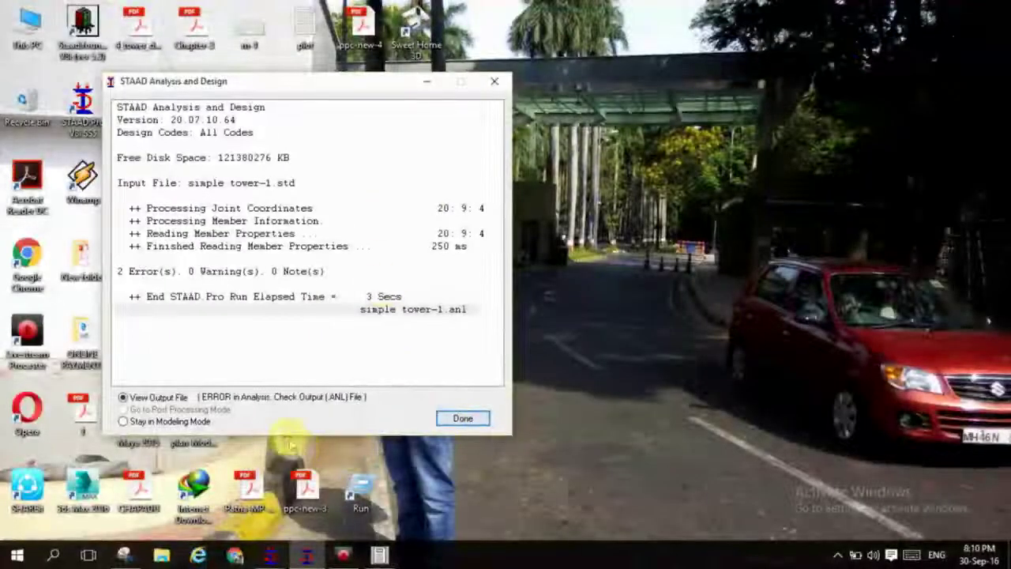
{"action": "left_click", "coordinate": [287, 556]}
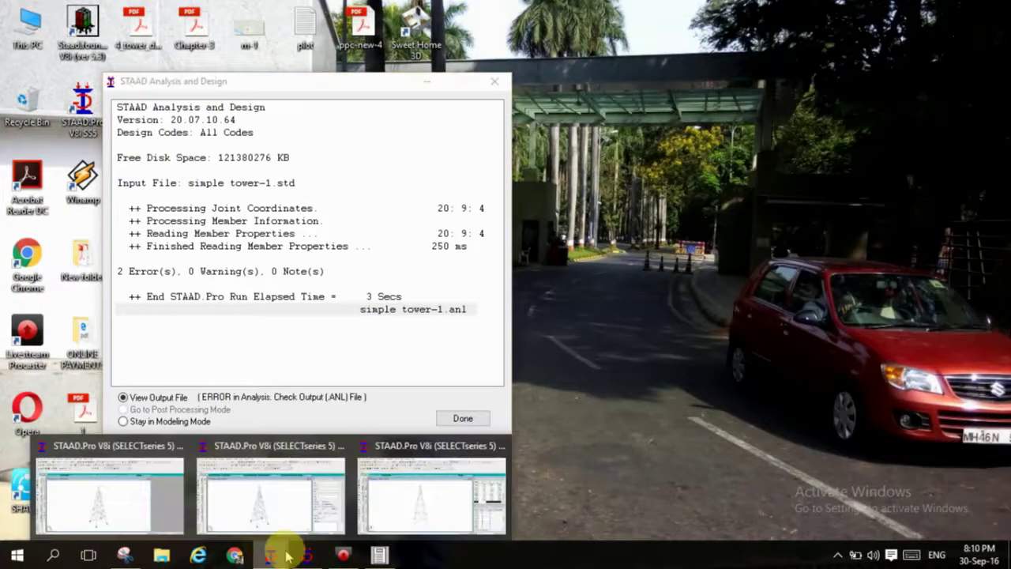
{"action": "left_click", "coordinate": [294, 516]}
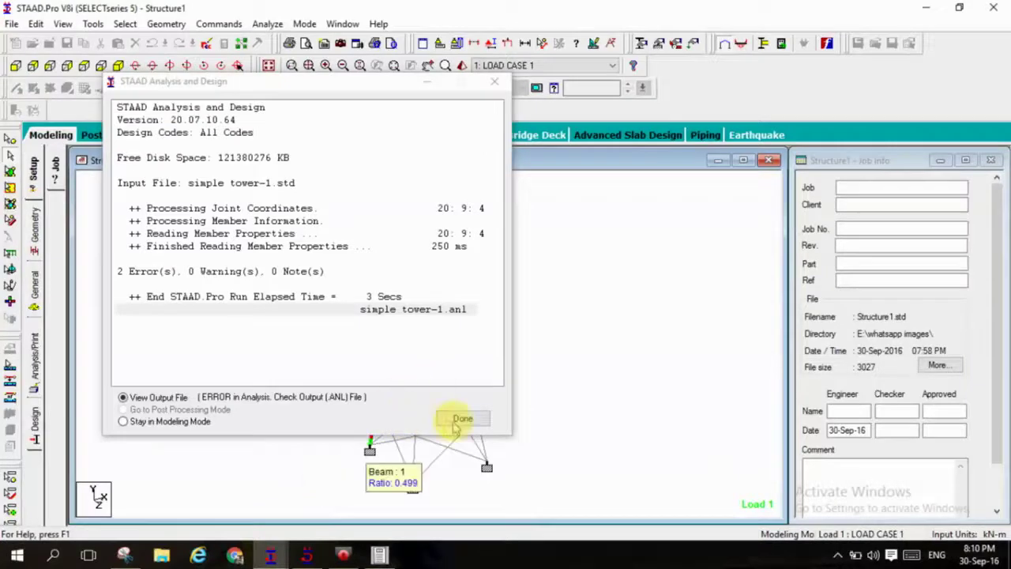
{"action": "left_click", "coordinate": [460, 419]}
{"action": "mouse_move", "coordinate": [276, 552]}
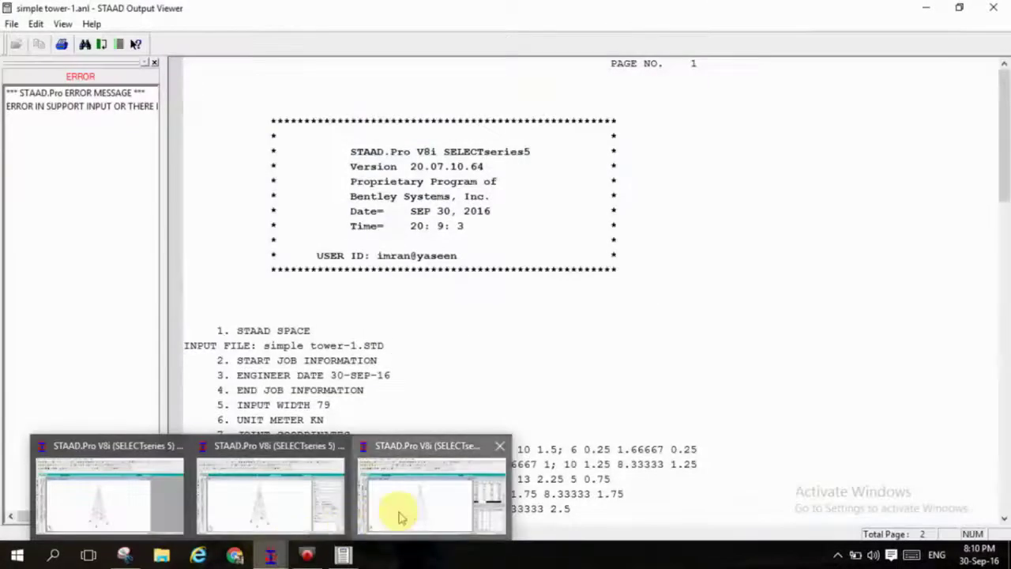
{"action": "left_click", "coordinate": [925, 9]}
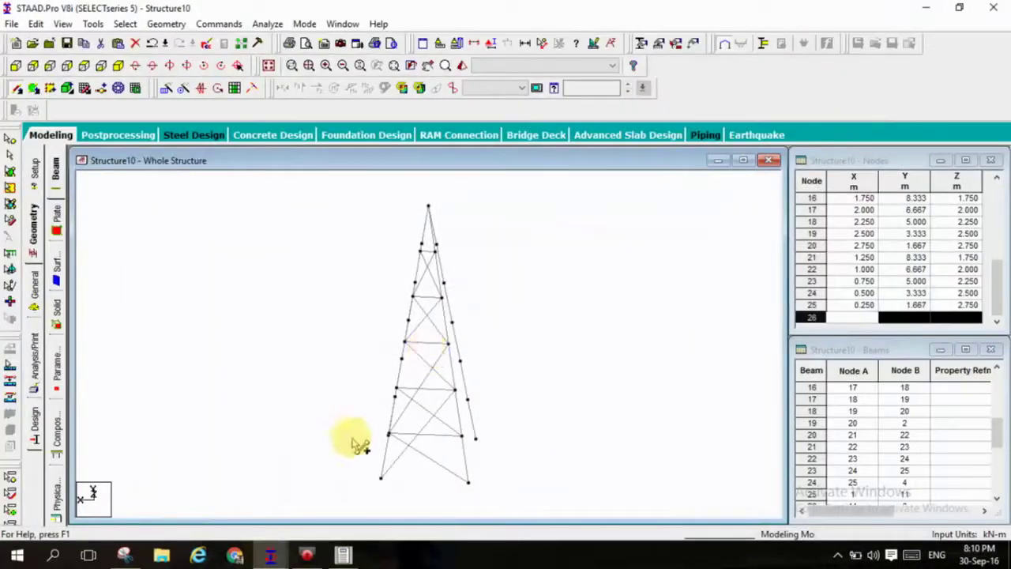
{"action": "mouse_move", "coordinate": [293, 546]}
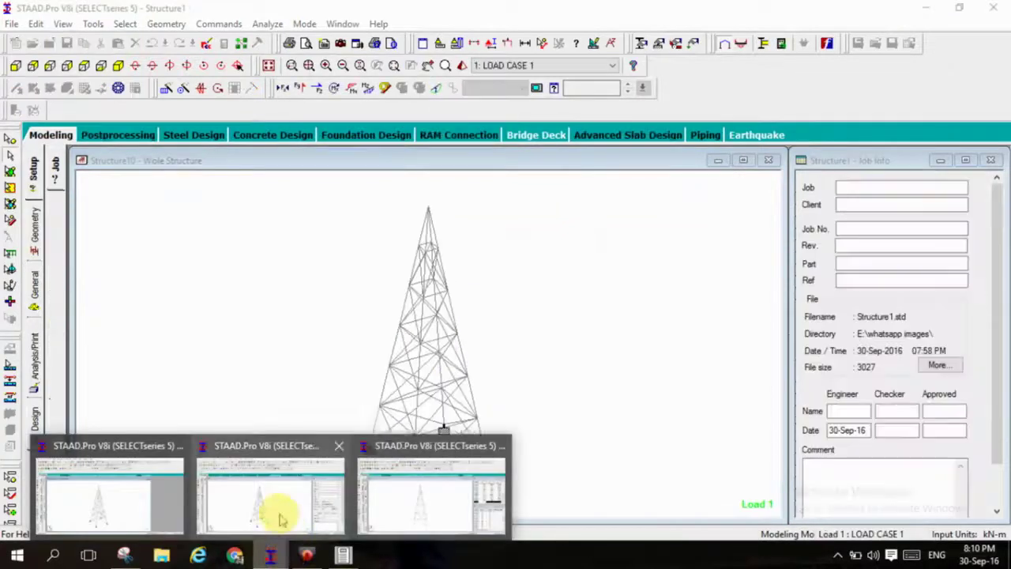
{"action": "left_click", "coordinate": [276, 514]}
- Enter postprocessing with displacements shown and animate the tower's deflection
{"action": "left_click", "coordinate": [150, 135]}
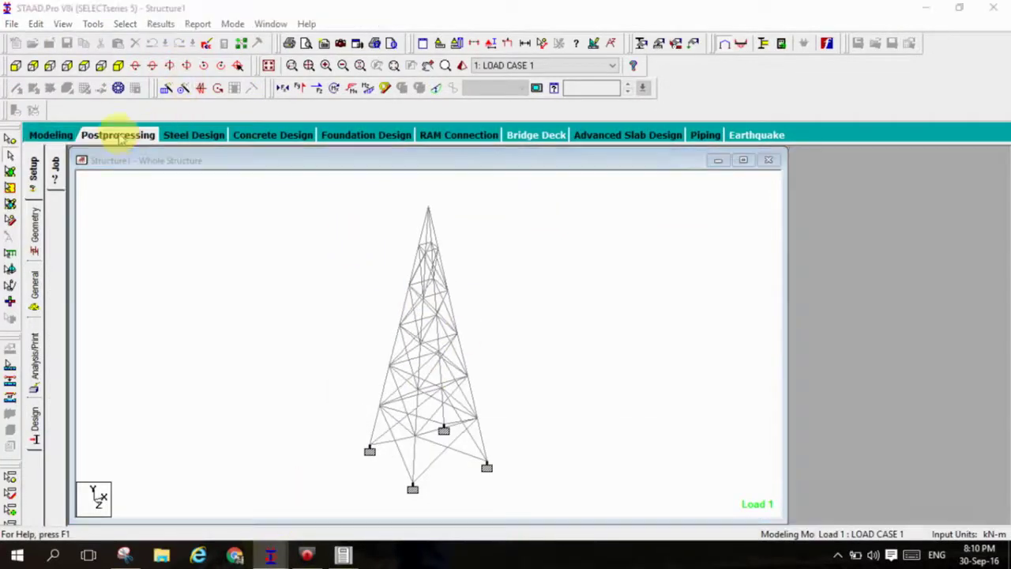
{"action": "left_click", "coordinate": [526, 388]}
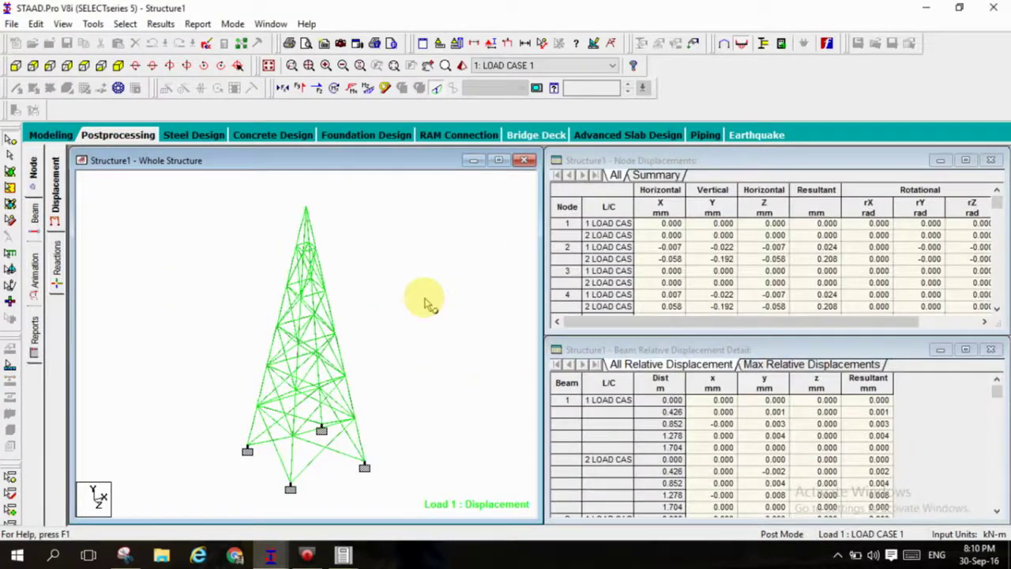
{"action": "left_click", "coordinate": [498, 160]}
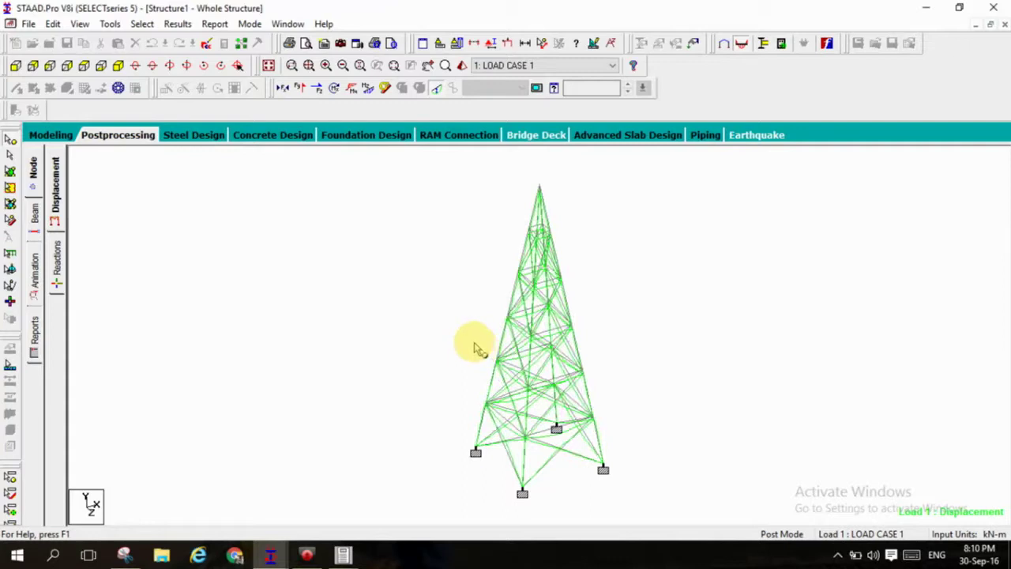
{"action": "left_click", "coordinate": [538, 87]}
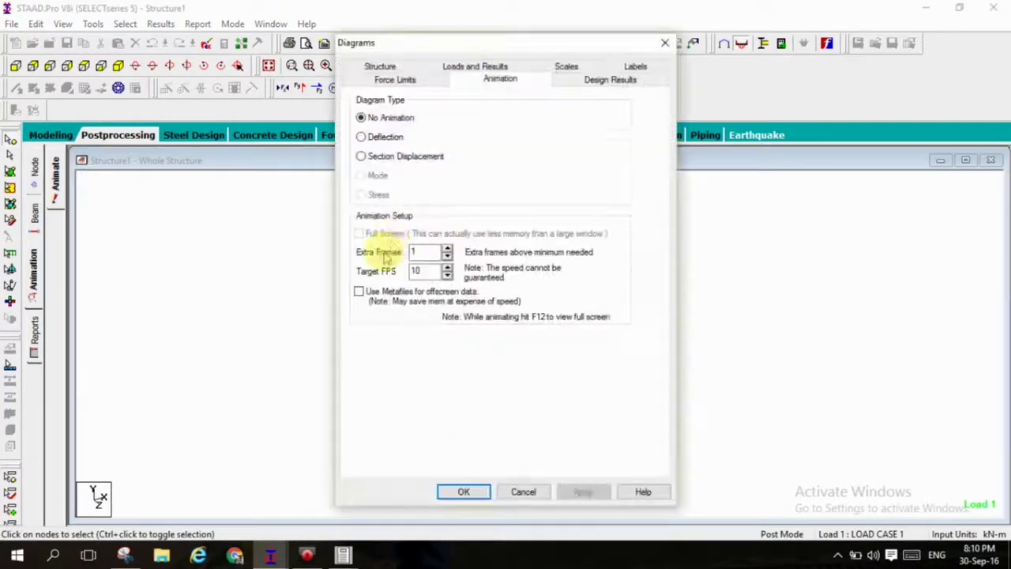
{"action": "left_click", "coordinate": [395, 139]}
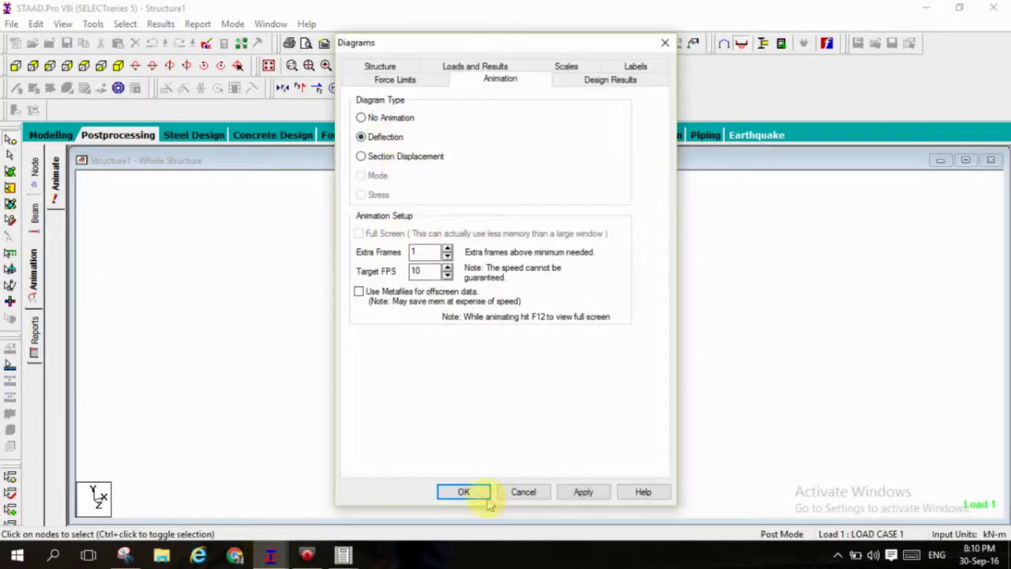
{"action": "left_click", "coordinate": [464, 489]}
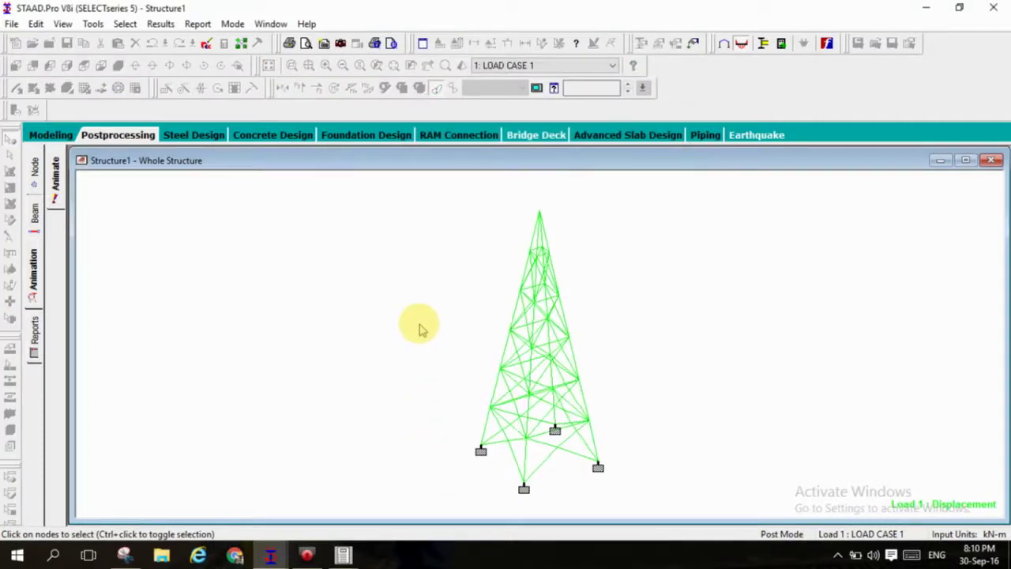
- Stop the animation and show the Load 1 Bending Z diagram with beam end force tables
{"action": "left_click", "coordinate": [536, 87]}
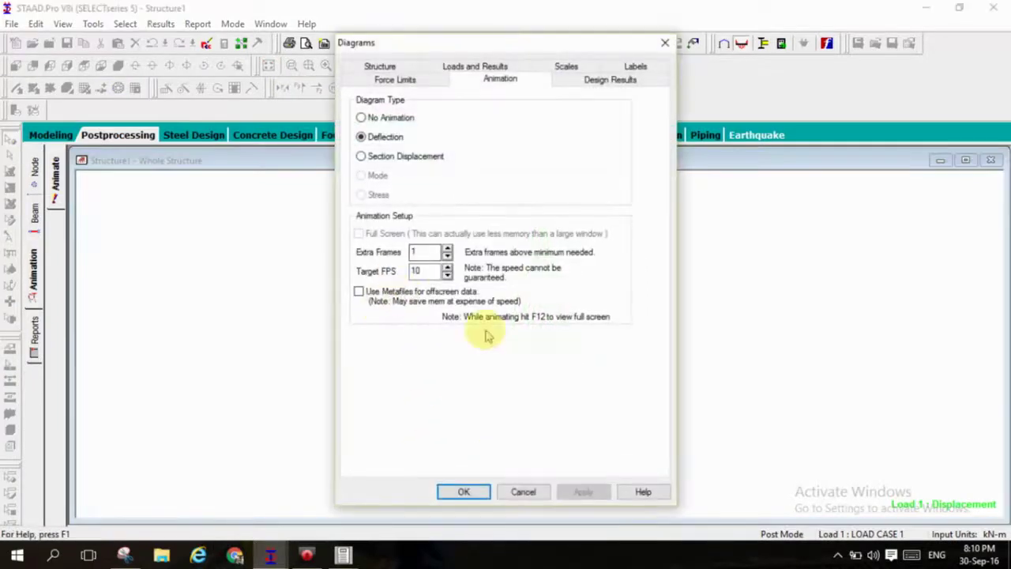
{"action": "left_click", "coordinate": [523, 491]}
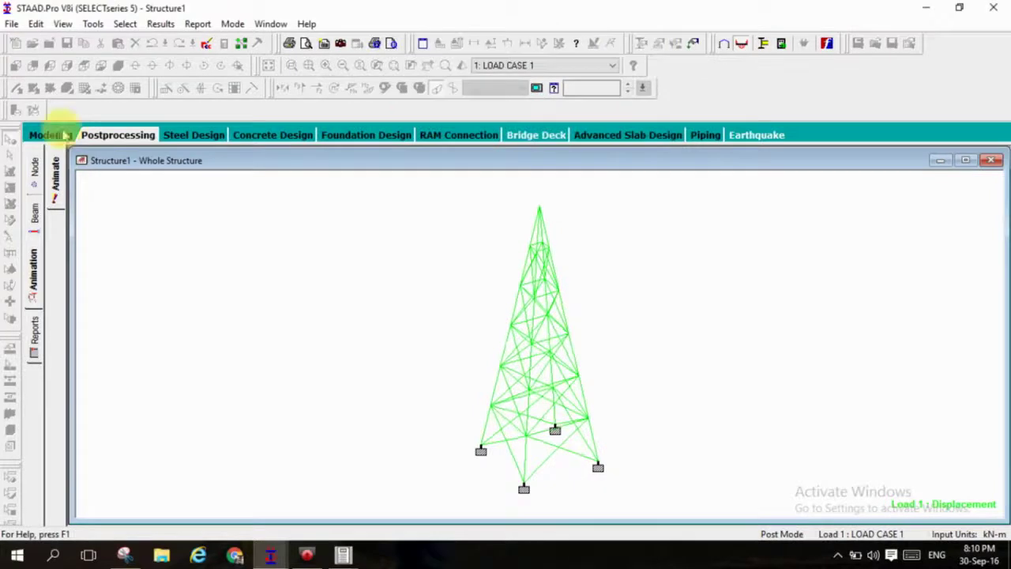
{"action": "left_click", "coordinate": [34, 267]}
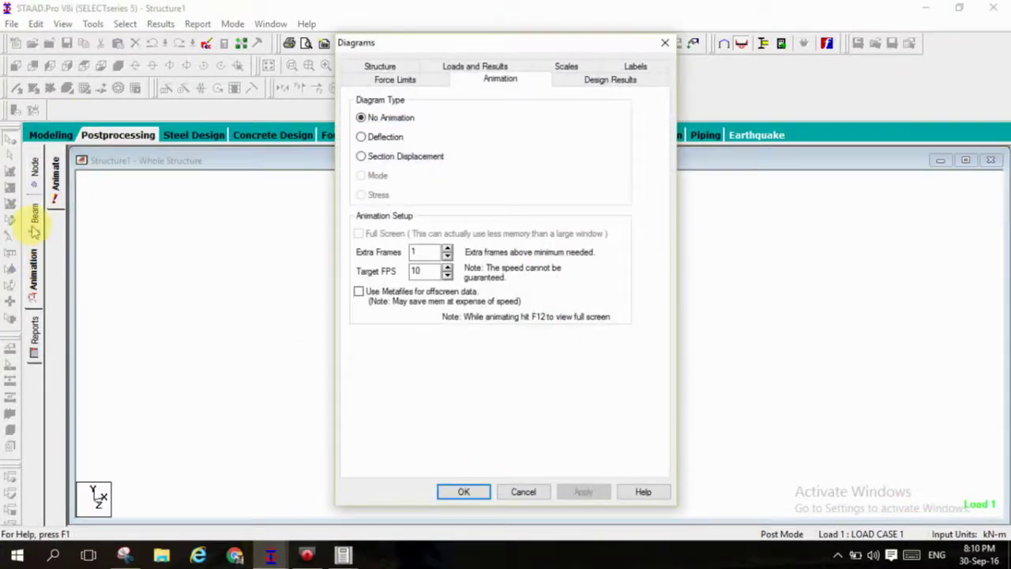
{"action": "left_click", "coordinate": [518, 490]}
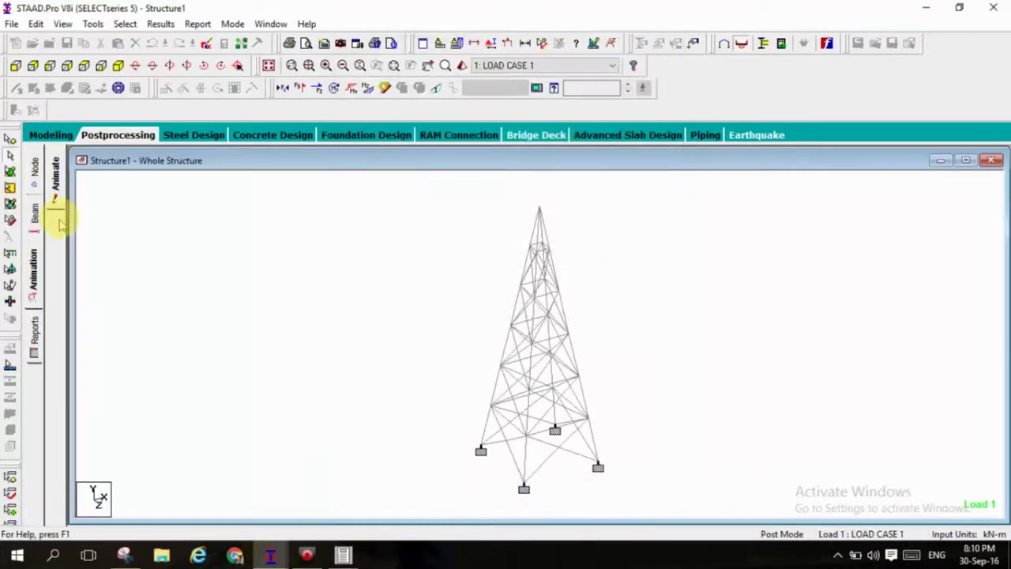
{"action": "left_click", "coordinate": [35, 215]}
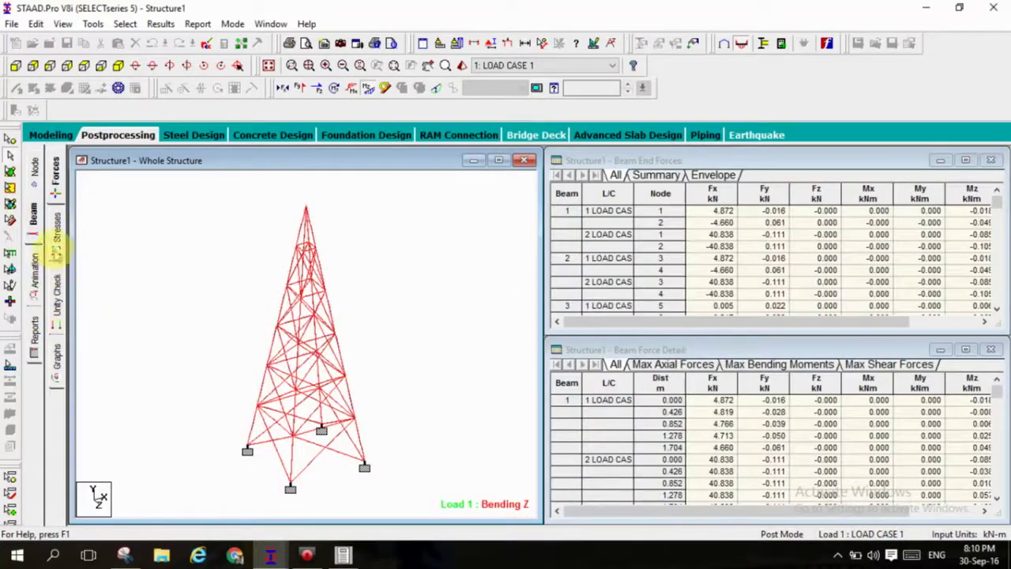
- Enlarge the tower view, clear Bending Z, then preview and hide axial force and beam stress displays
{"action": "left_click", "coordinate": [500, 161]}
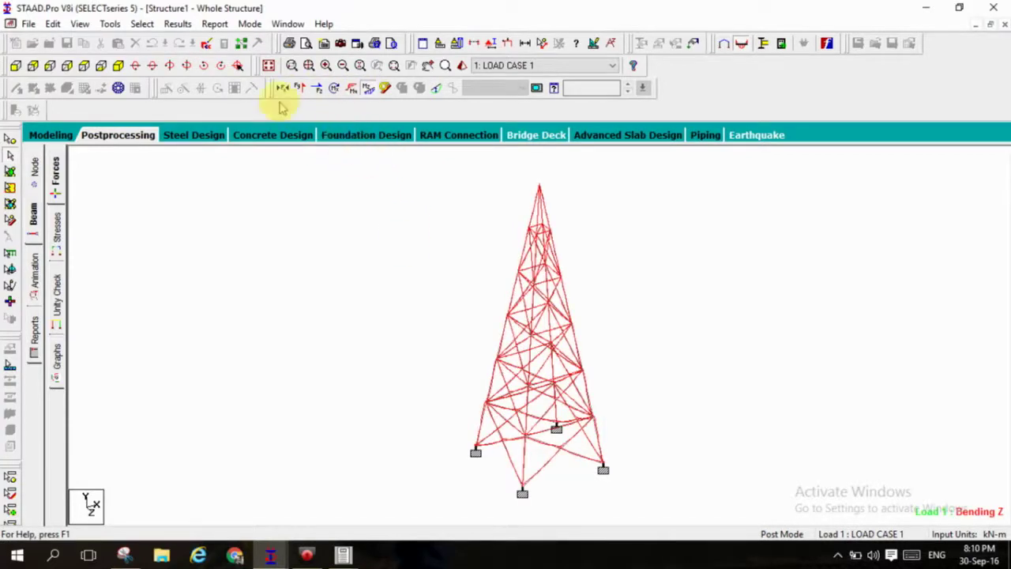
{"action": "left_click", "coordinate": [352, 88]}
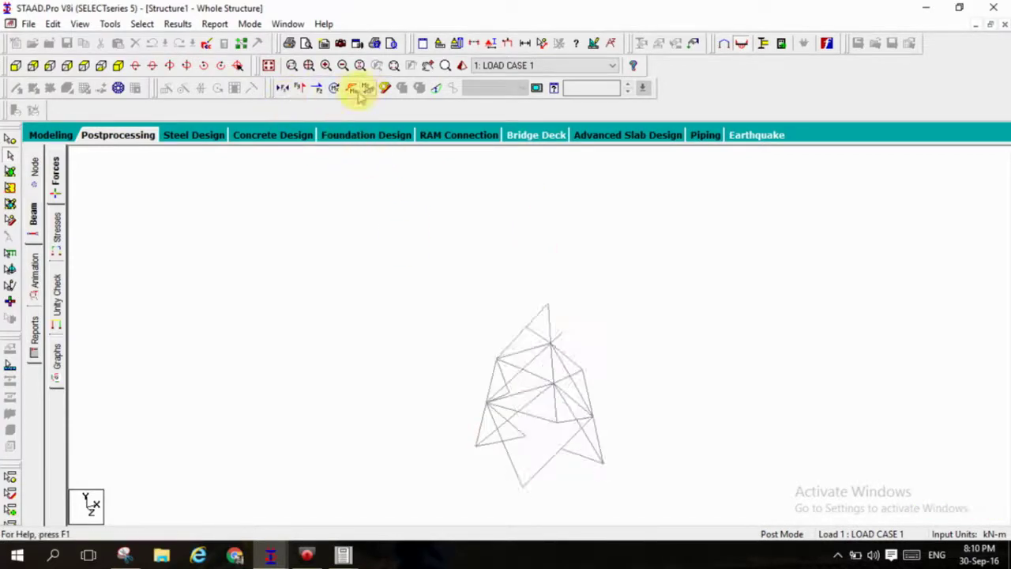
{"action": "left_click", "coordinate": [287, 90]}
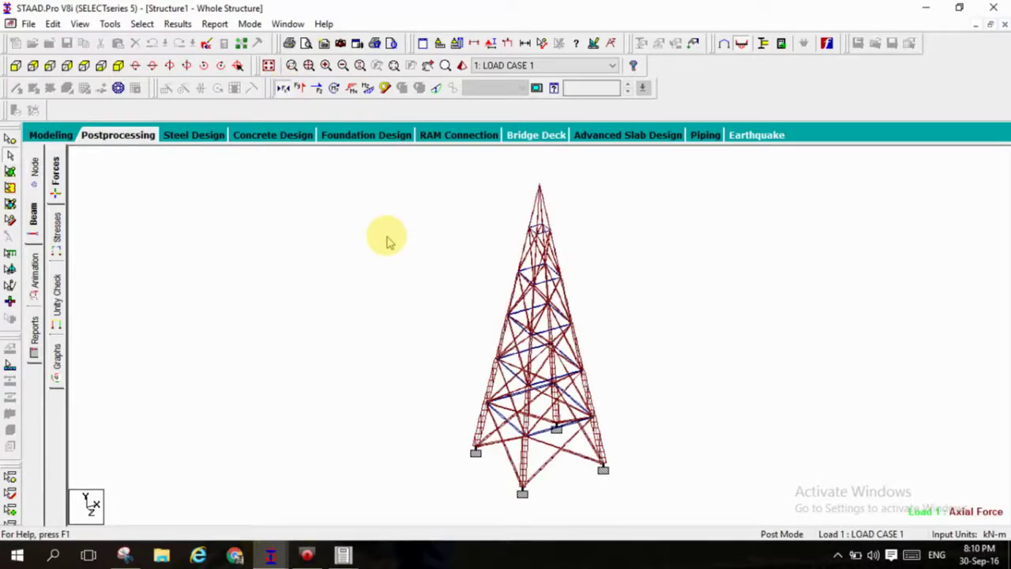
{"action": "left_click", "coordinate": [284, 90]}
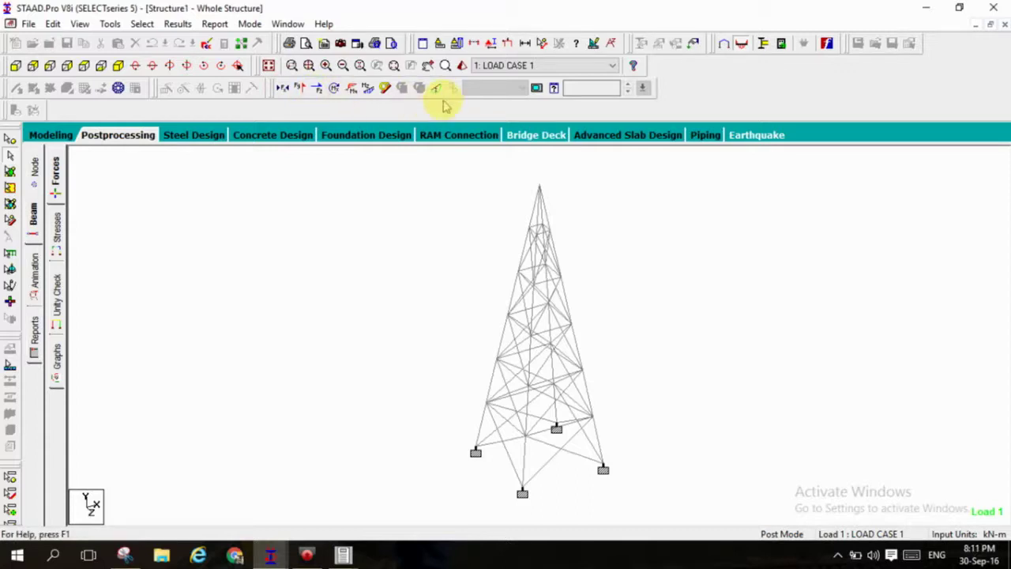
{"action": "left_click", "coordinate": [386, 90]}
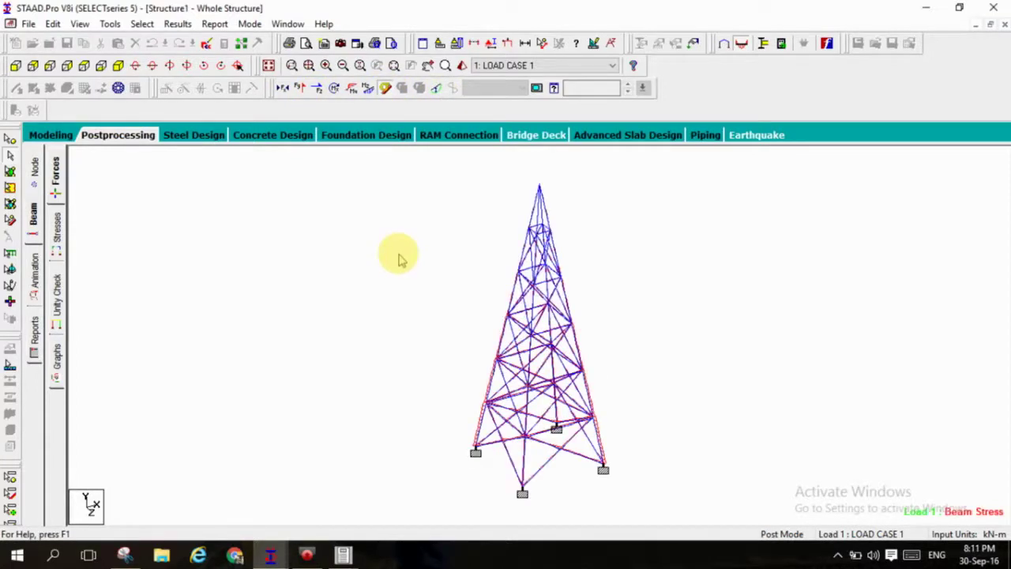
{"action": "left_click", "coordinate": [387, 89]}
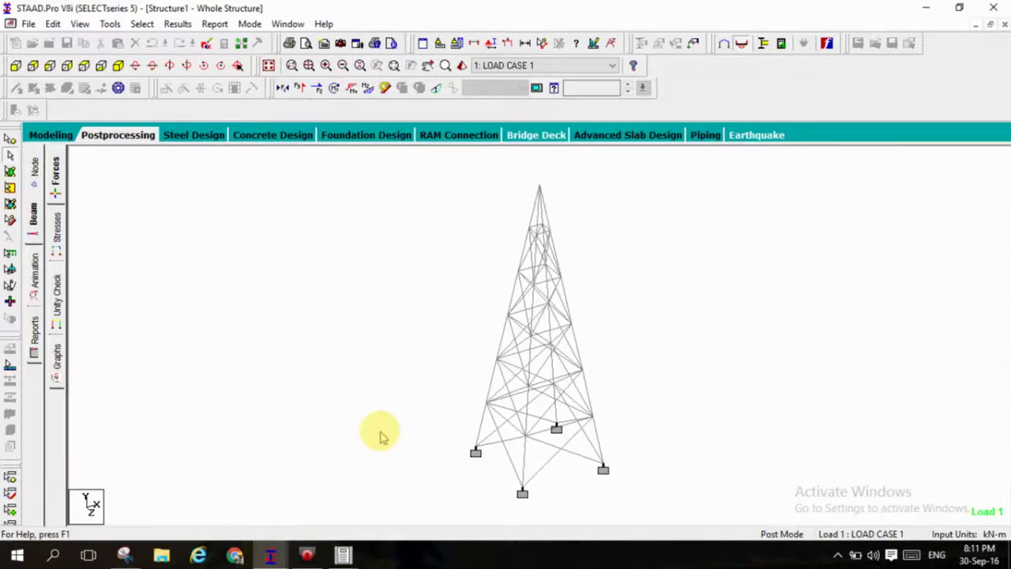
{"action": "left_click", "coordinate": [308, 553]}
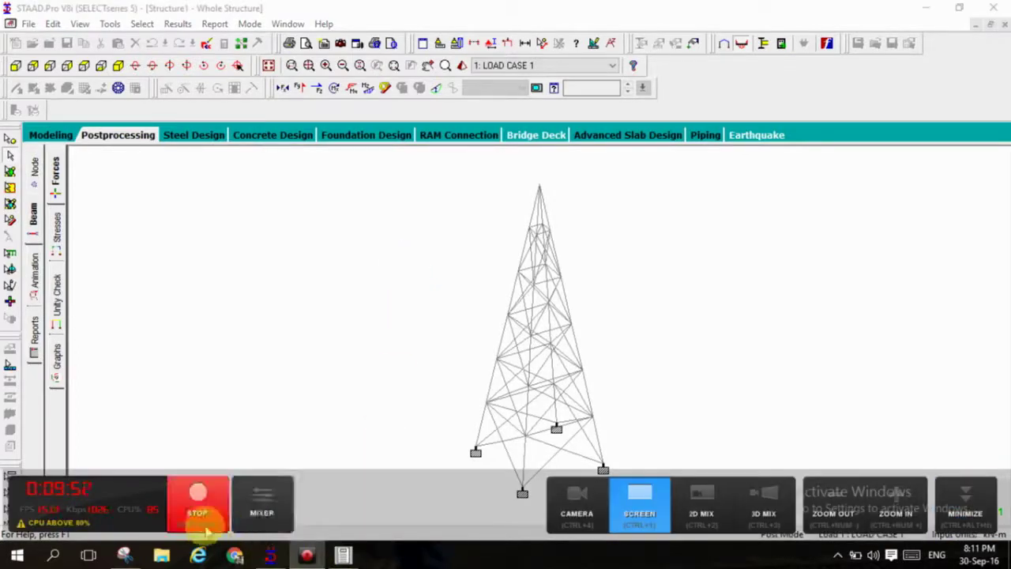